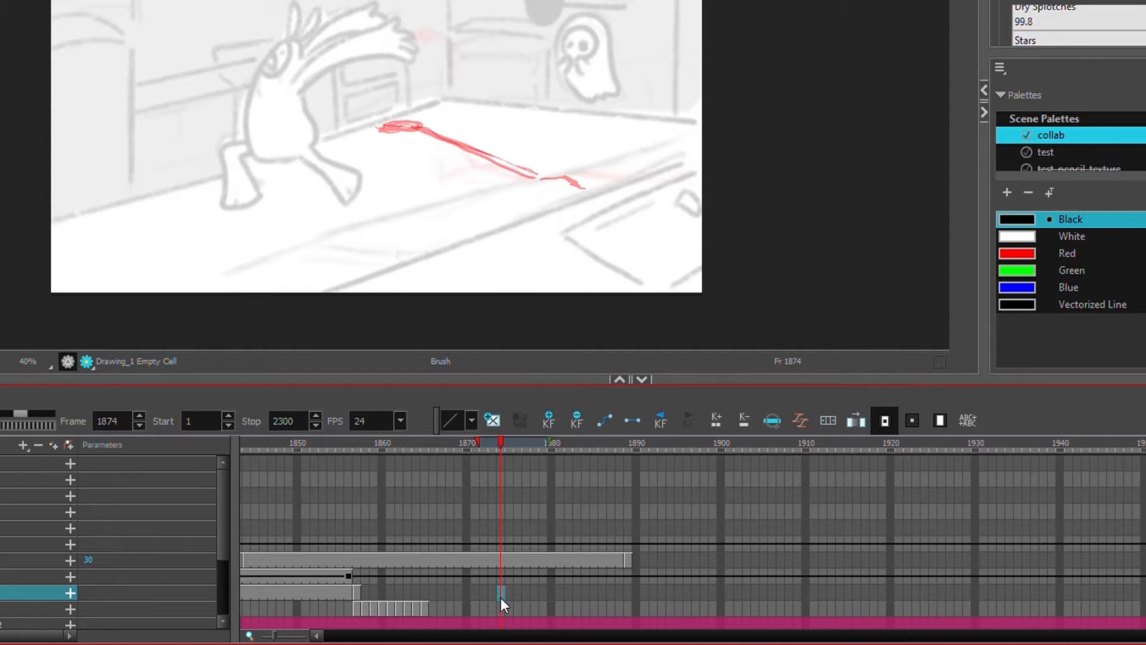
Step: Try a zigzag brush stroke on Drawing_1 at frame 1874, and undo it
mouse_move(438, 176)
mouse_down()
mouse_move(433, 116)
mouse_move(491, 131)
mouse_up()
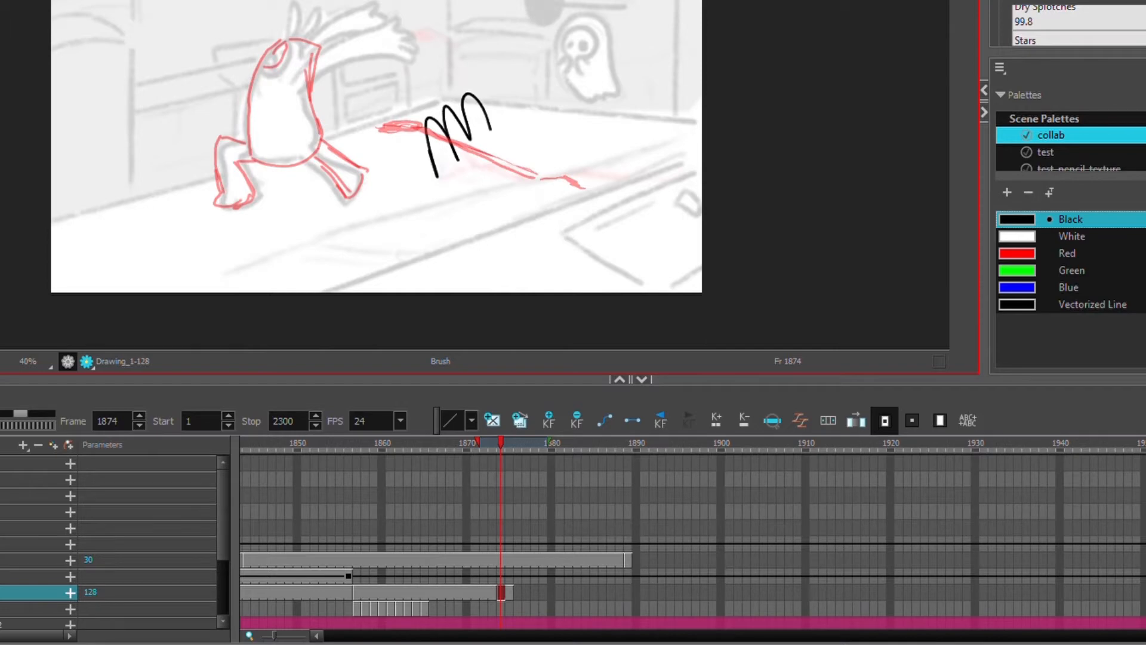
key(ctrl+z)
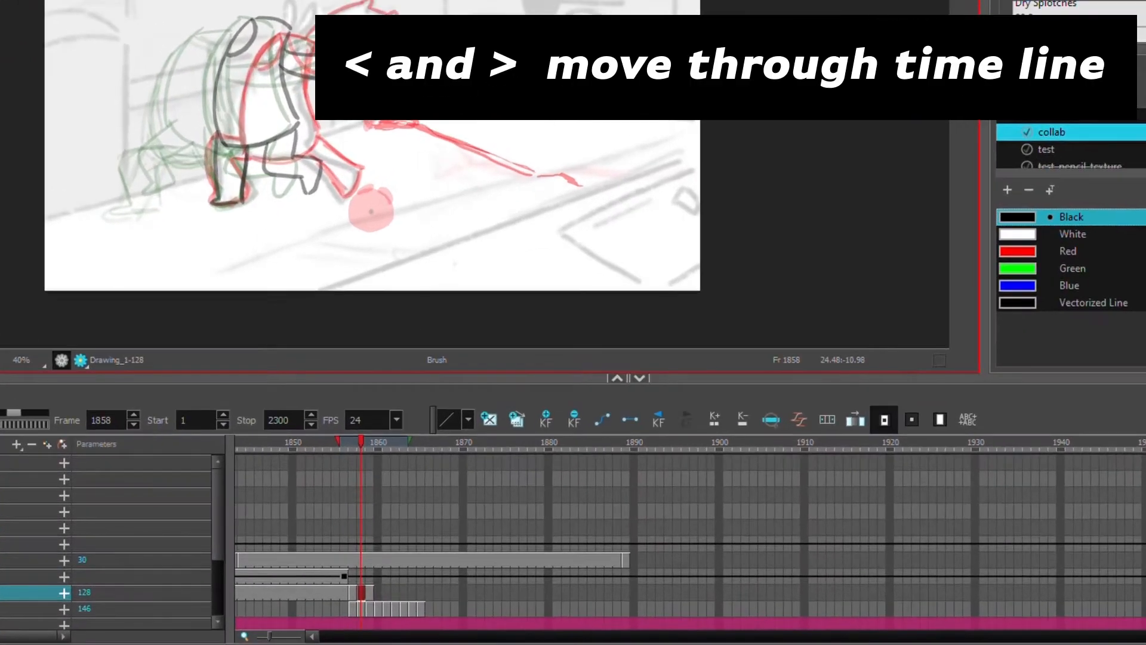
Step: Step back and forth through the frames around 1858 to 1866 to examine the character's walk drawings
key(comma)
key(period)
key(period)
key(comma)
key(comma)
key(period)
key(period)
key(period)
key(period)
key(period)
key(period)
key(period)
key(period)
key(comma)
key(comma)
key(comma)
key(comma)
key(period)
key(period)
key(period)
key(comma)
key(comma)
key(comma)
key(comma)
key(period)
key(period)
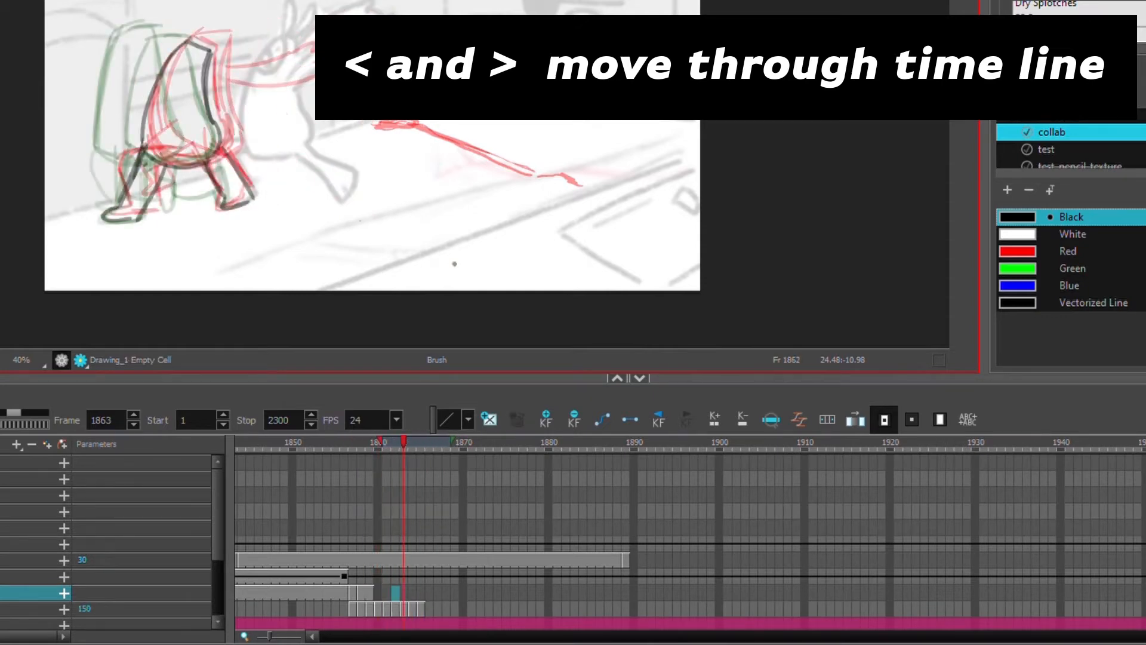
key(period)
key(period)
key(period)
key(comma)
key(comma)
key(comma)
key(comma)
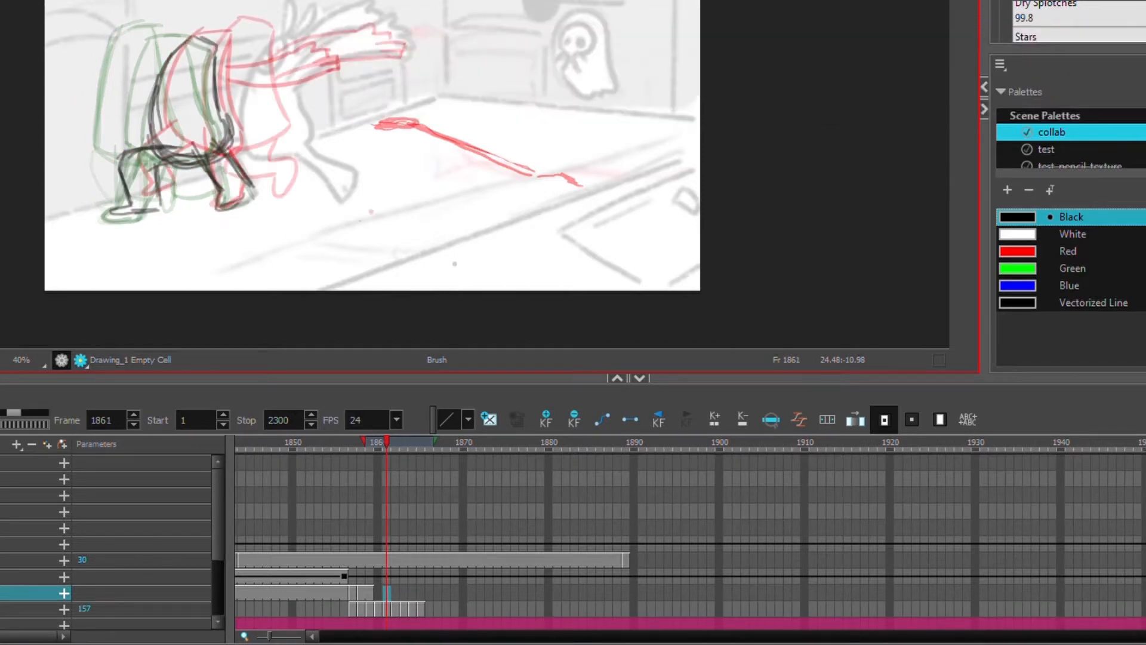
Step: Lengthen the exposure of the roughs drawing at frame 1859, and trim back most of the added frames
click(370, 607)
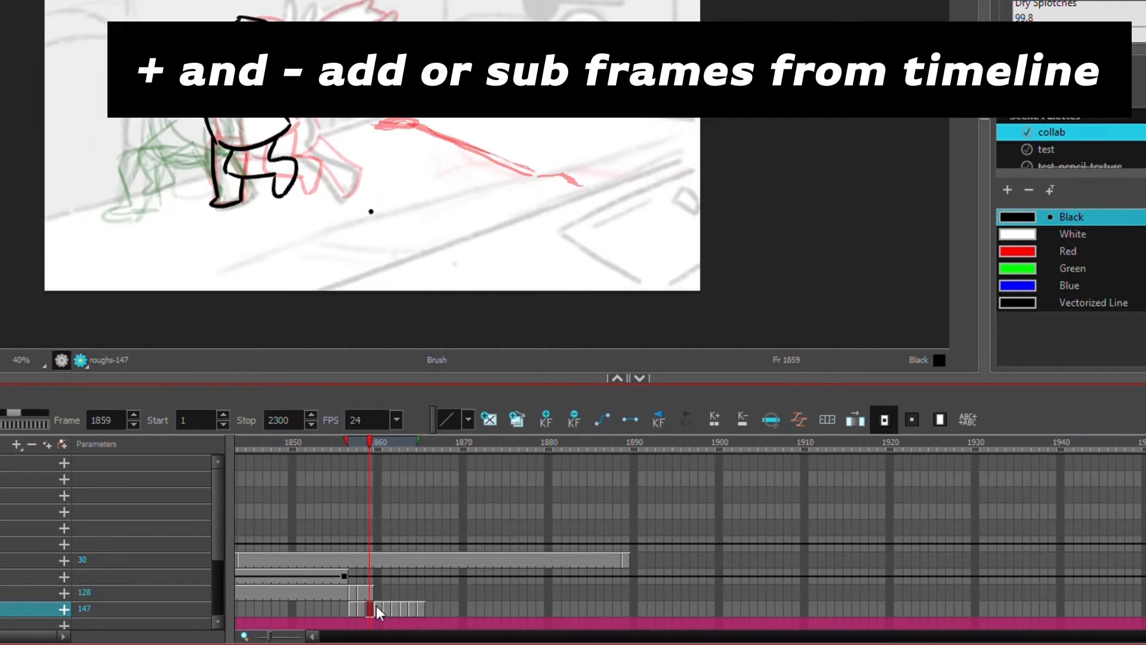
key(plus)
key(plus)
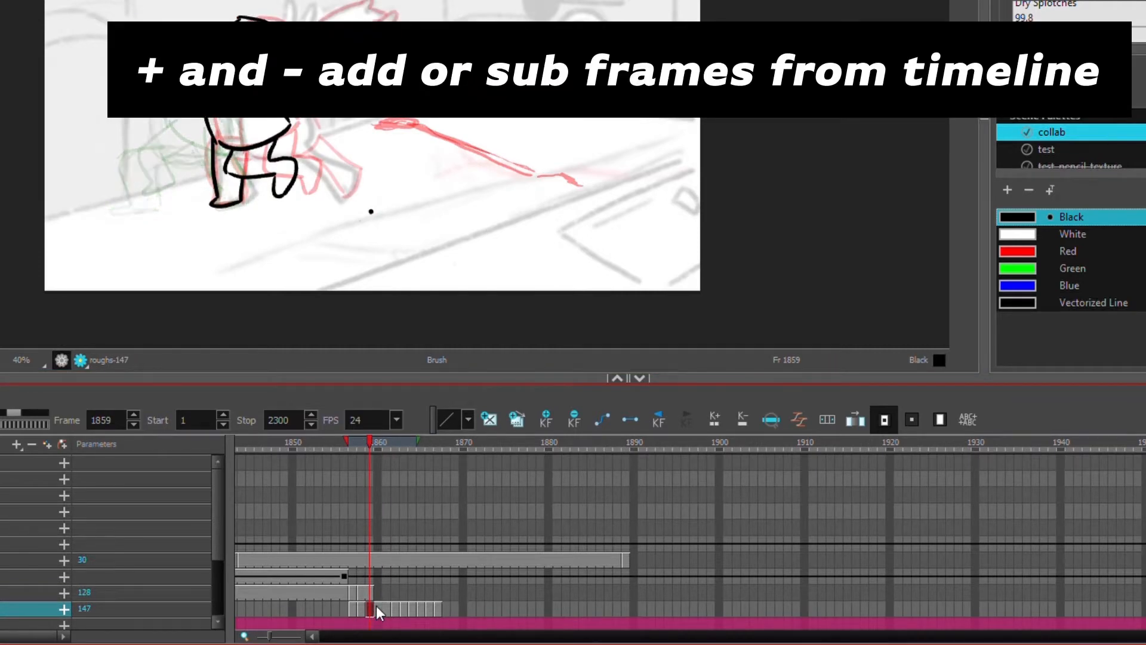
key(minus)
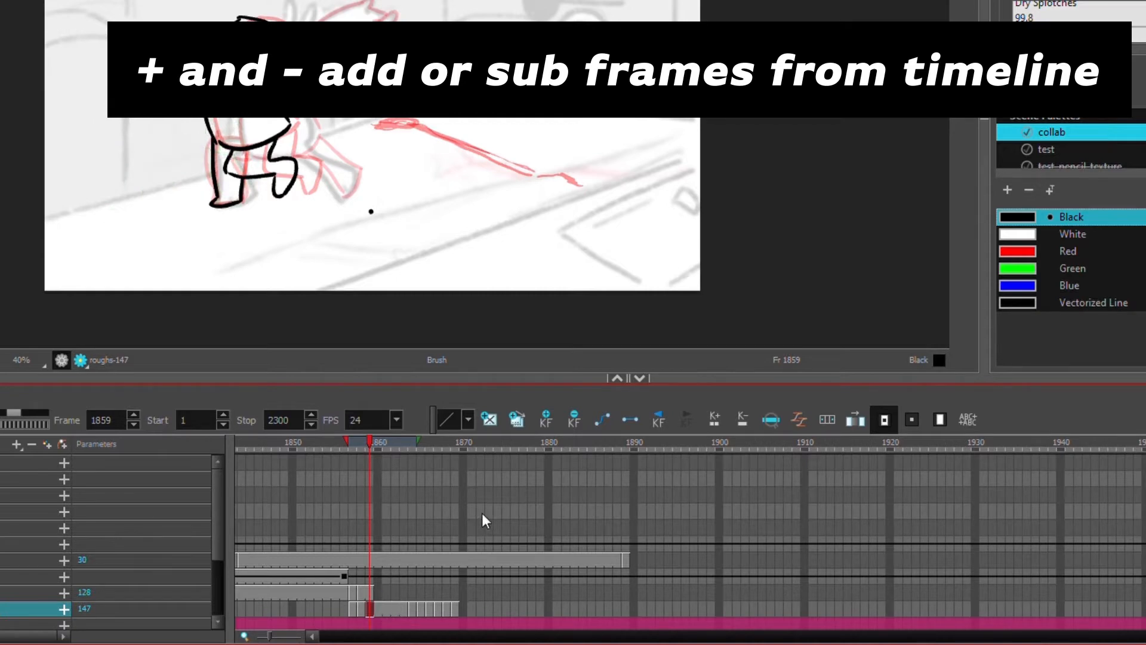
key(plus)
key(plus)
key(period)
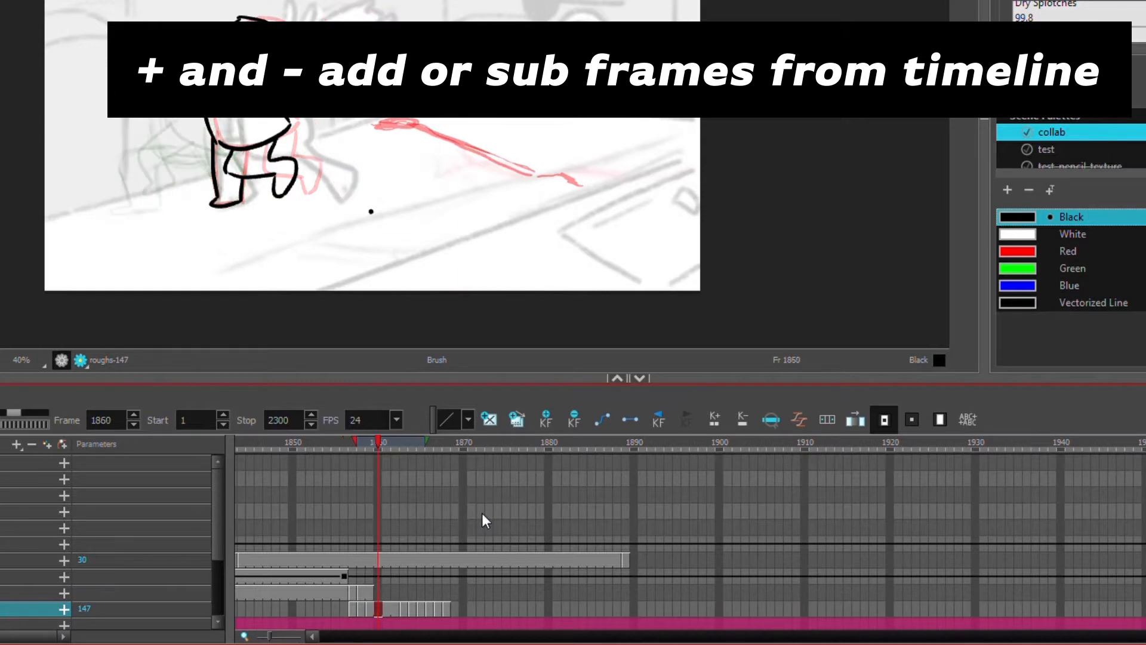
key(minus)
key(minus)
Step: Extend the exposures of several consecutive roughs drawings, working backward from frame 1863
key(period)
key(period)
key(period)
key(period)
key(period)
key(period)
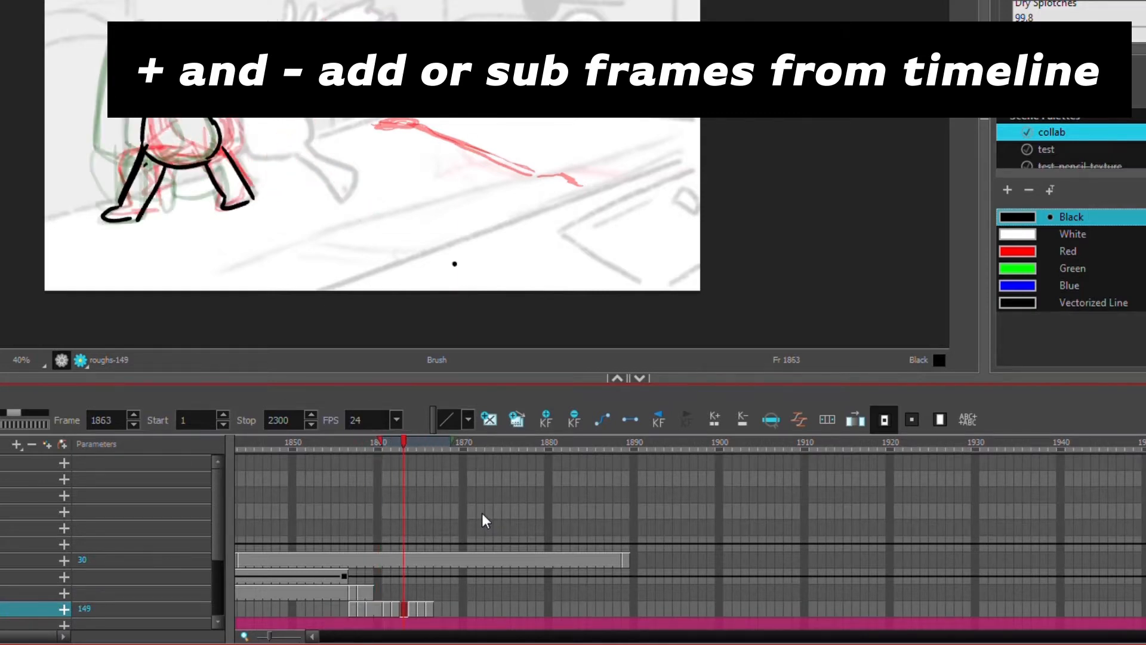
key(plus)
key(plus)
key(plus)
key(comma)
key(plus)
key(comma)
key(plus)
key(plus)
key(comma)
key(plus)
key(plus)
key(comma)
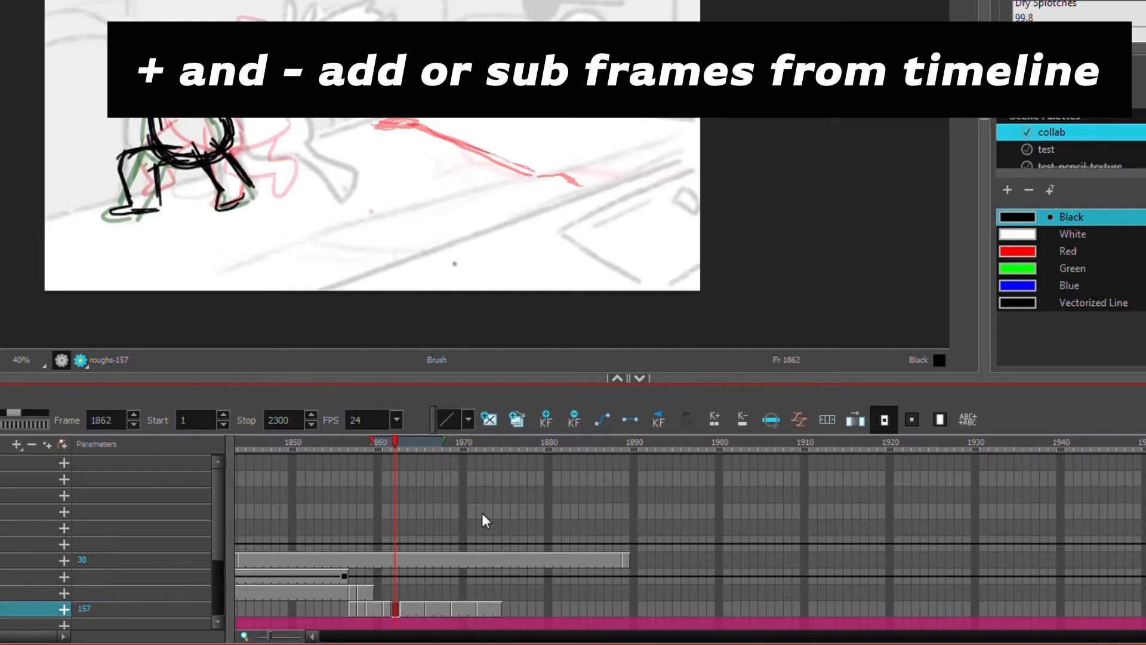
Step: Step forward to frame 1871 and back through the roughs drawings to check their timing
key(period)
key(period)
key(period)
key(period)
key(period)
key(period)
key(period)
key(period)
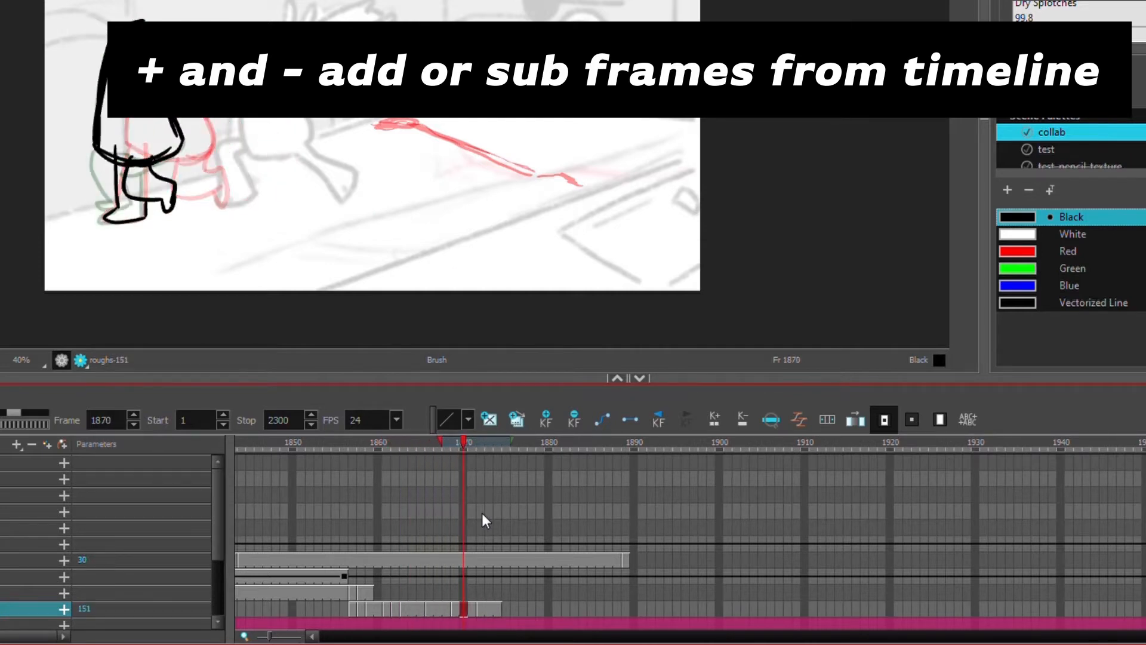
key(period)
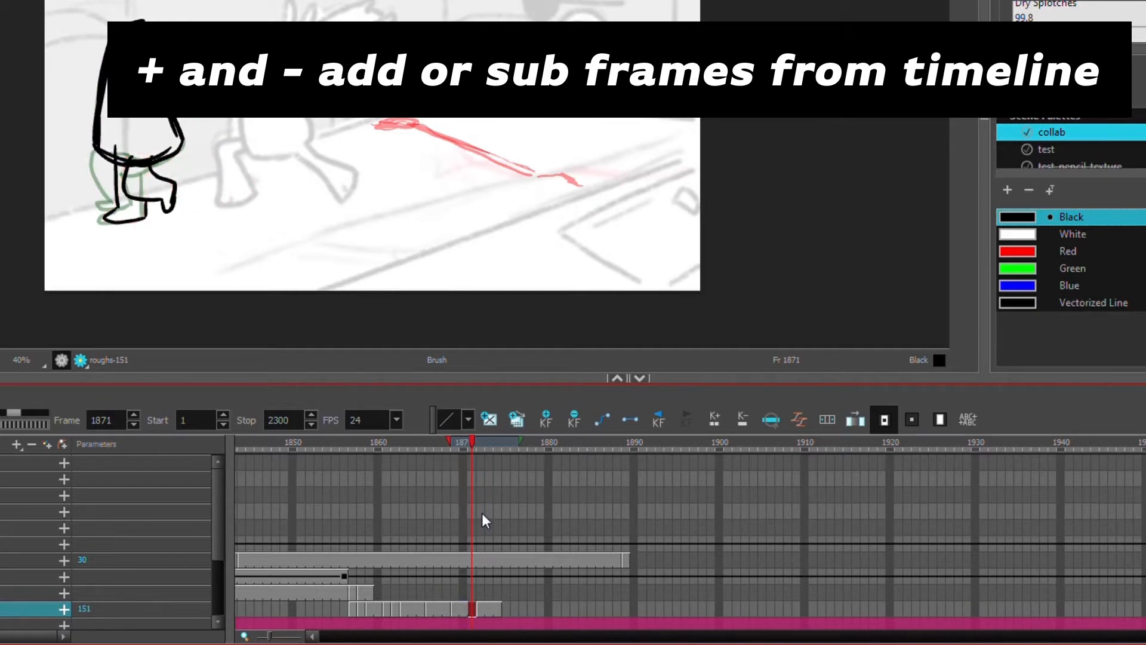
key(comma)
key(comma)
key(comma)
key(comma)
key(comma)
key(comma)
key(comma)
key(comma)
key(period)
key(period)
key(period)
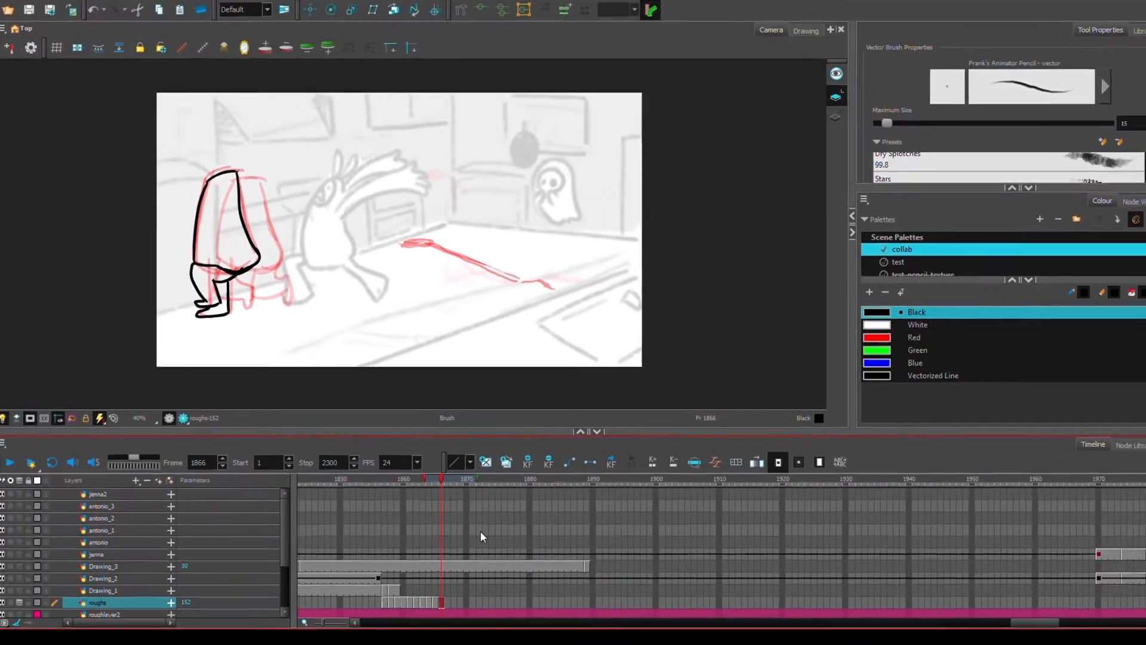
key(period)
key(period)
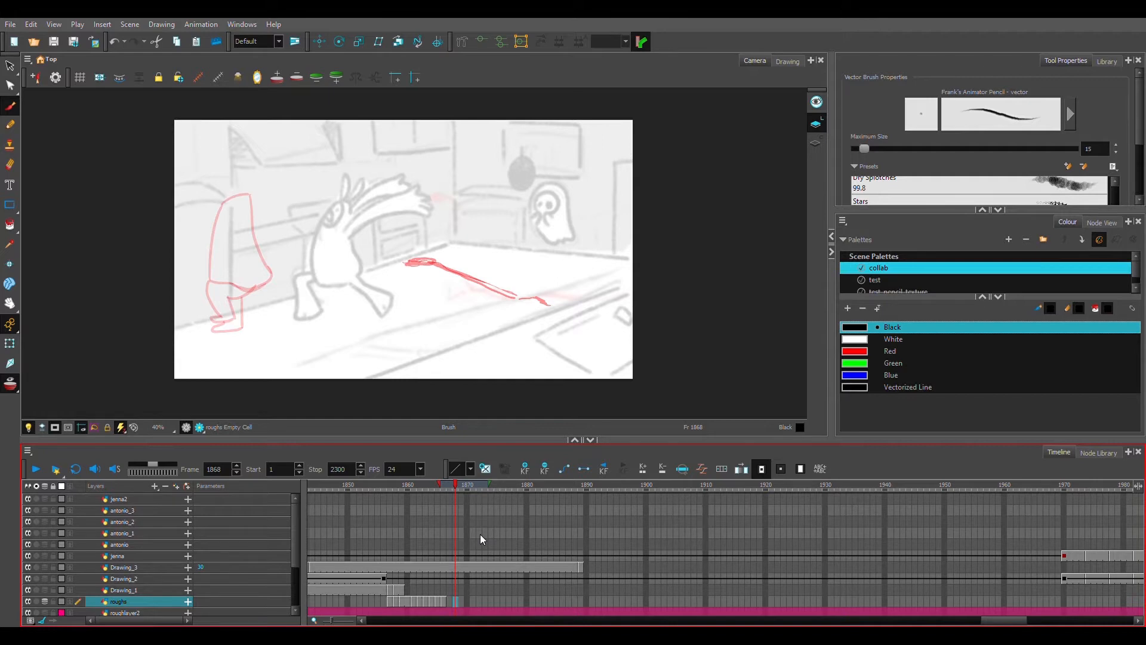
Step: Draw short black zigzag brush strokes on the Drawing_1 layer at frames 1864, 1869 and 1874
click(431, 588)
drag(450, 320, 478, 311)
key(period)
key(period)
key(period)
key(period)
key(period)
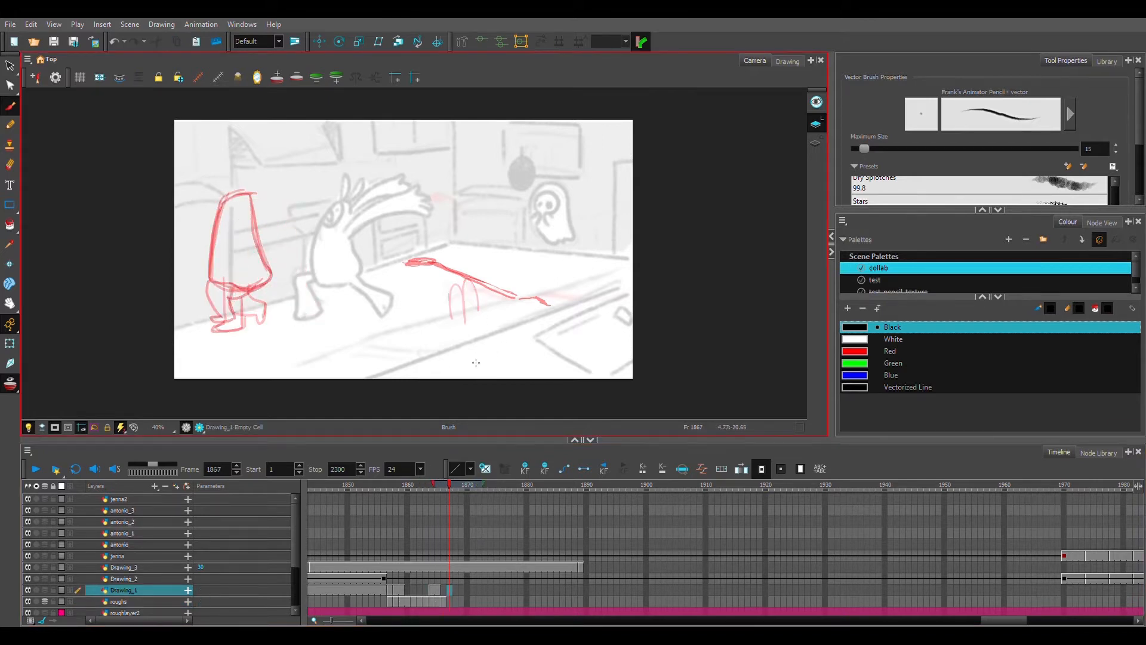
mouse_move(478, 327)
mouse_down()
mouse_move(496, 309)
mouse_move(513, 319)
mouse_move(475, 290)
mouse_move(492, 272)
mouse_up()
key(period)
key(period)
key(period)
key(period)
key(period)
Step: Extend the exposure of each zigzag drawing on Drawing_1 across the empty cells, ending at frame 1879
click(455, 592)
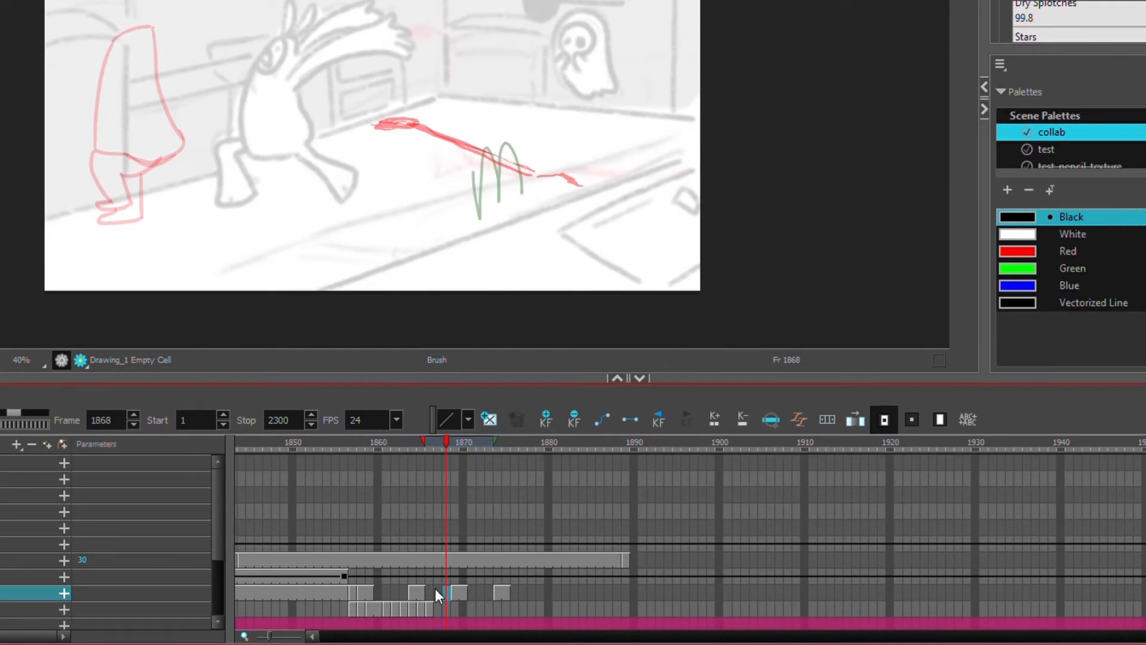
click(420, 591)
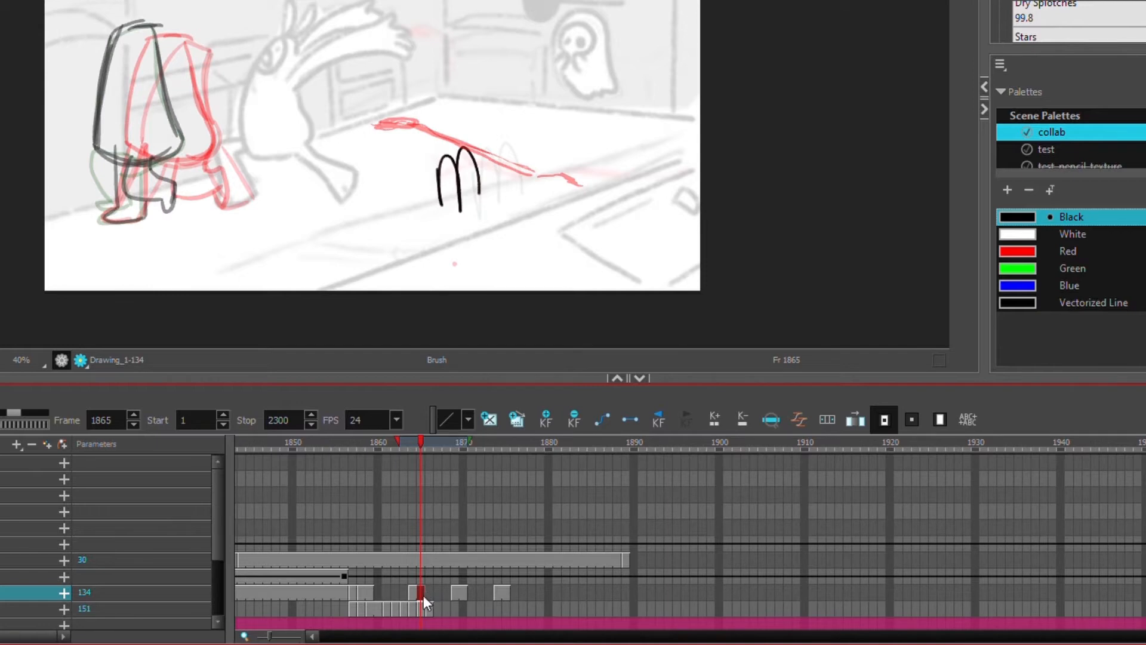
click(440, 594)
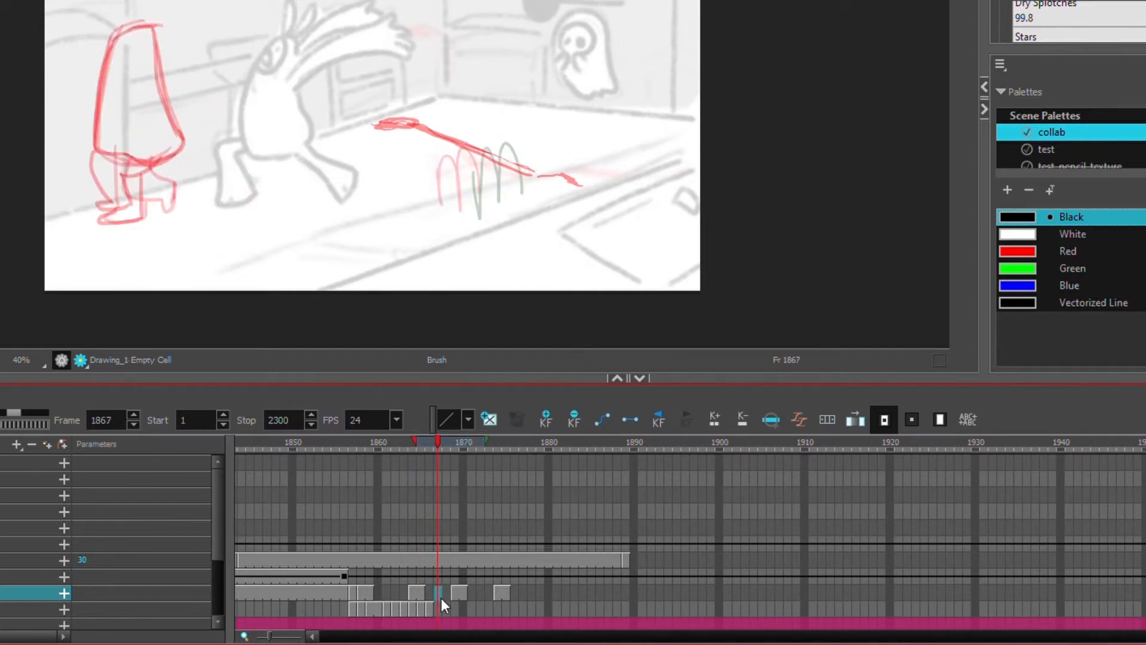
click(449, 595)
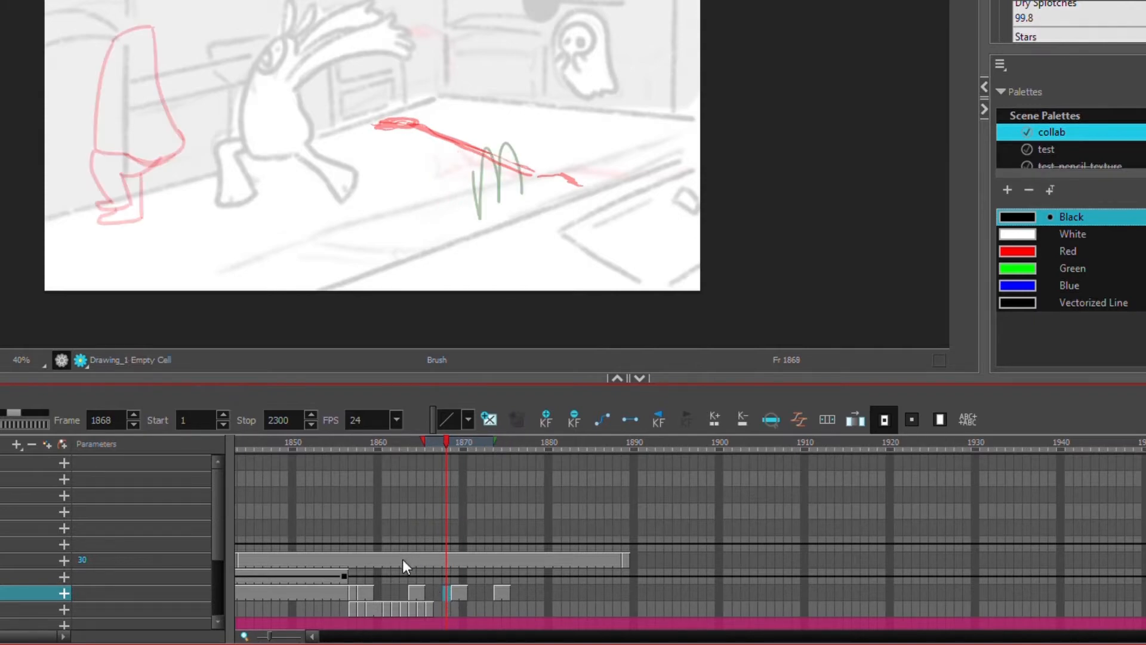
key(F5)
click(480, 595)
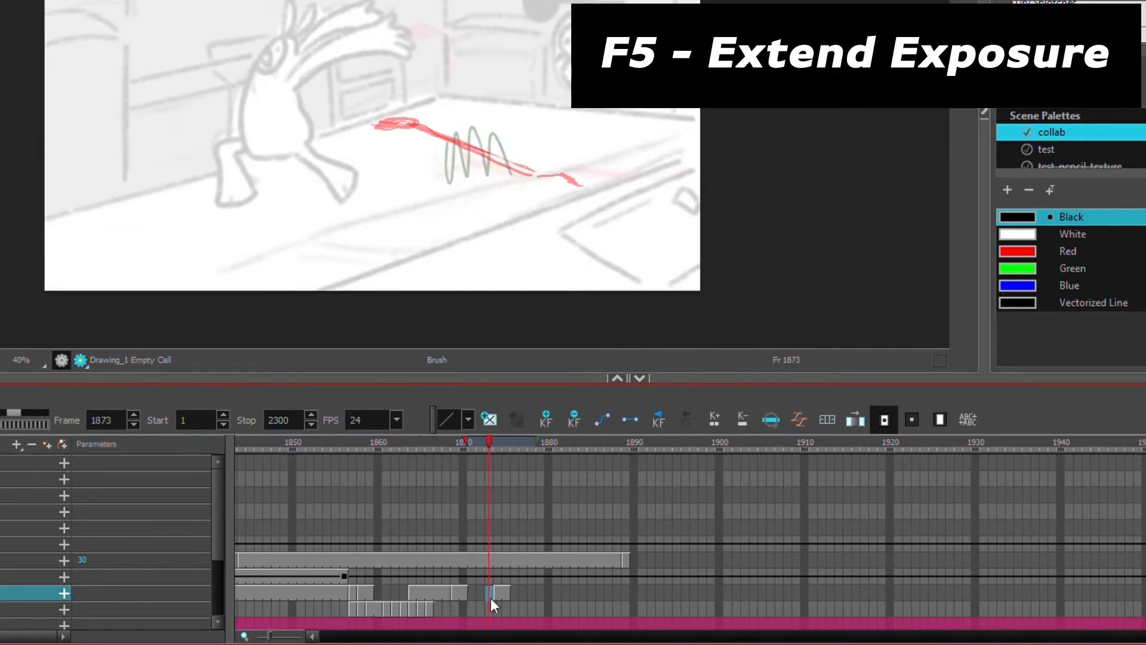
key(F5)
click(541, 593)
key(F5)
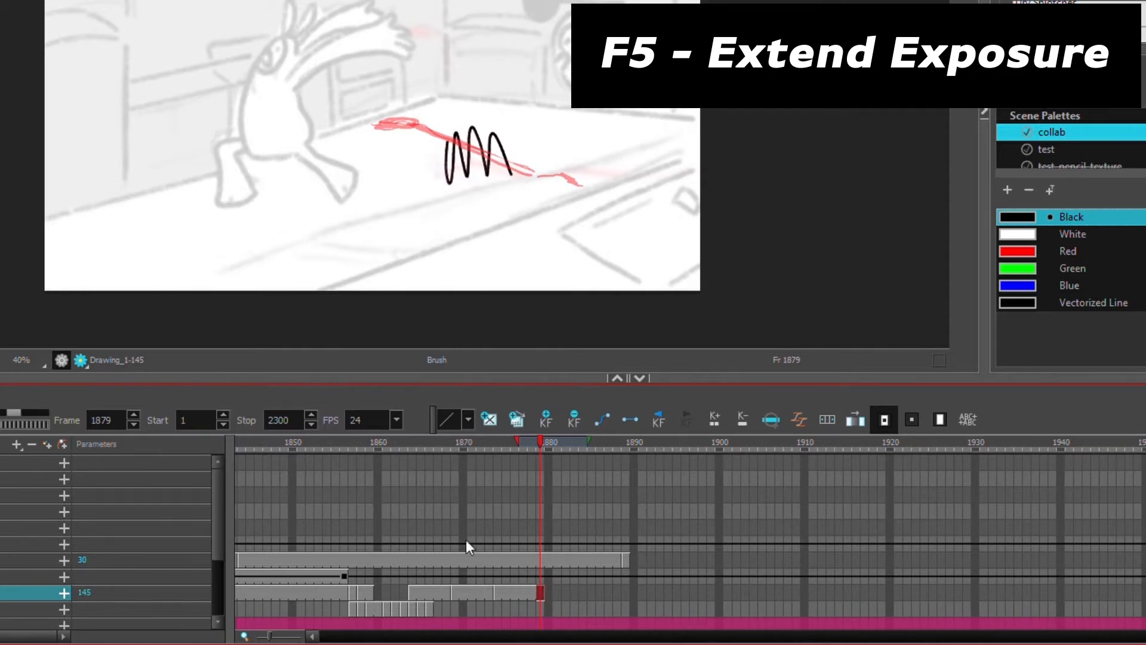
Step: Lasso-select the character's outstretched arm on the roughs layer at frame 1861
click(386, 609)
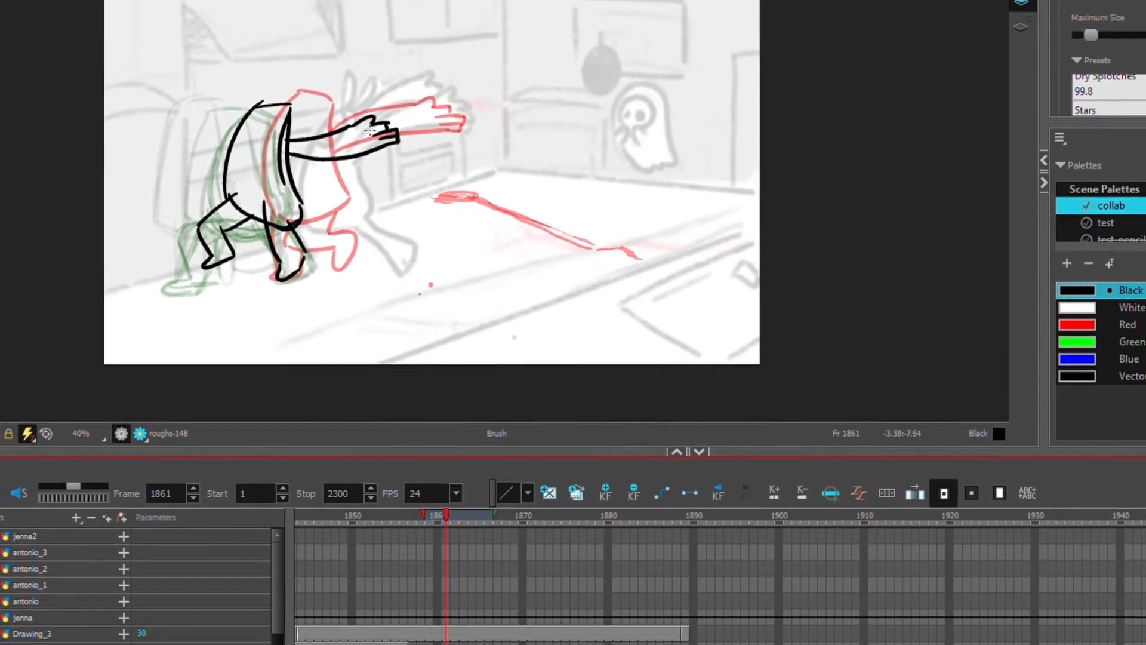
key(alt+s)
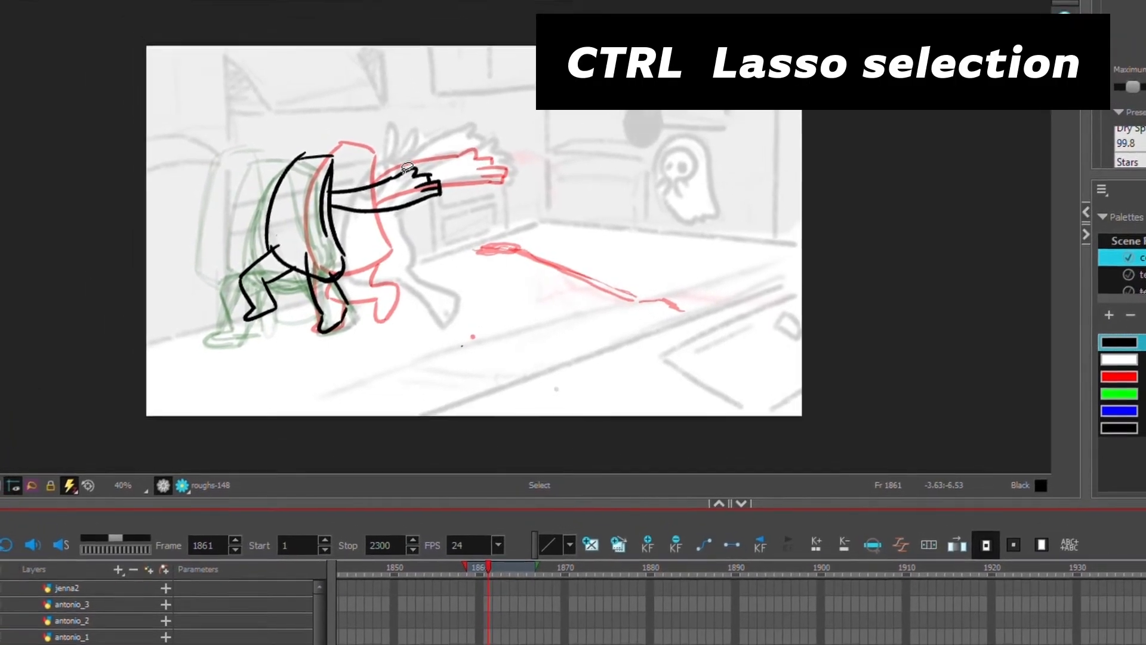
drag(408, 171, 399, 187)
key(alt+b)
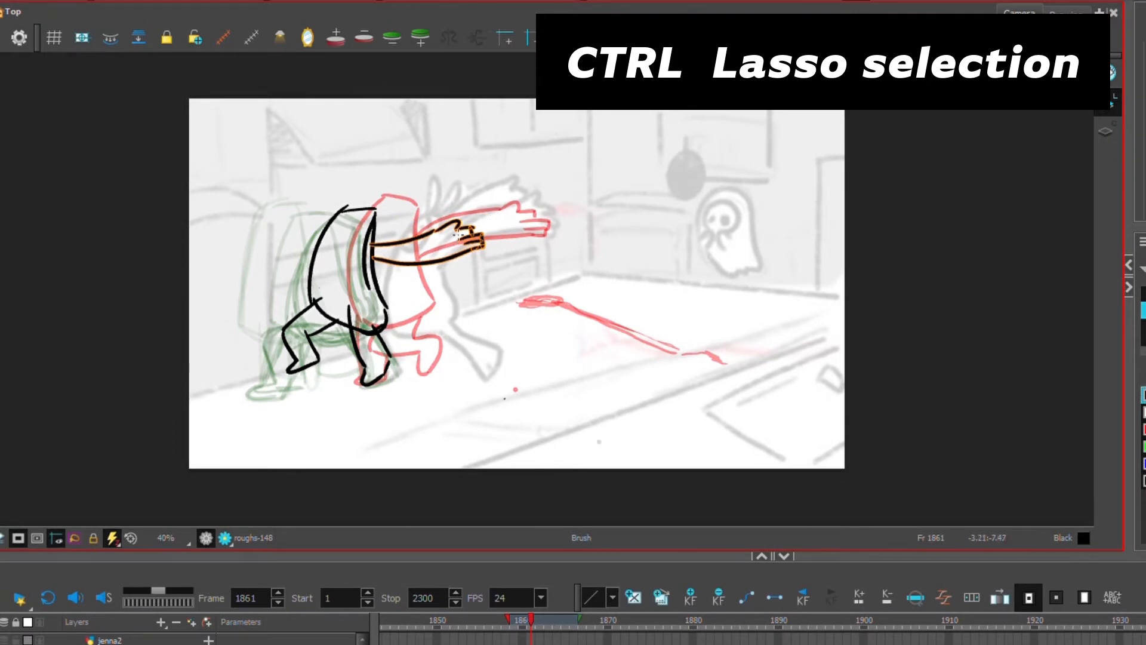
ctrl+click(461, 237)
Step: Try rotating and reshaping the selected arm, and undo the changes
drag(514, 222, 490, 192)
drag(483, 283, 548, 314)
key(ctrl+z)
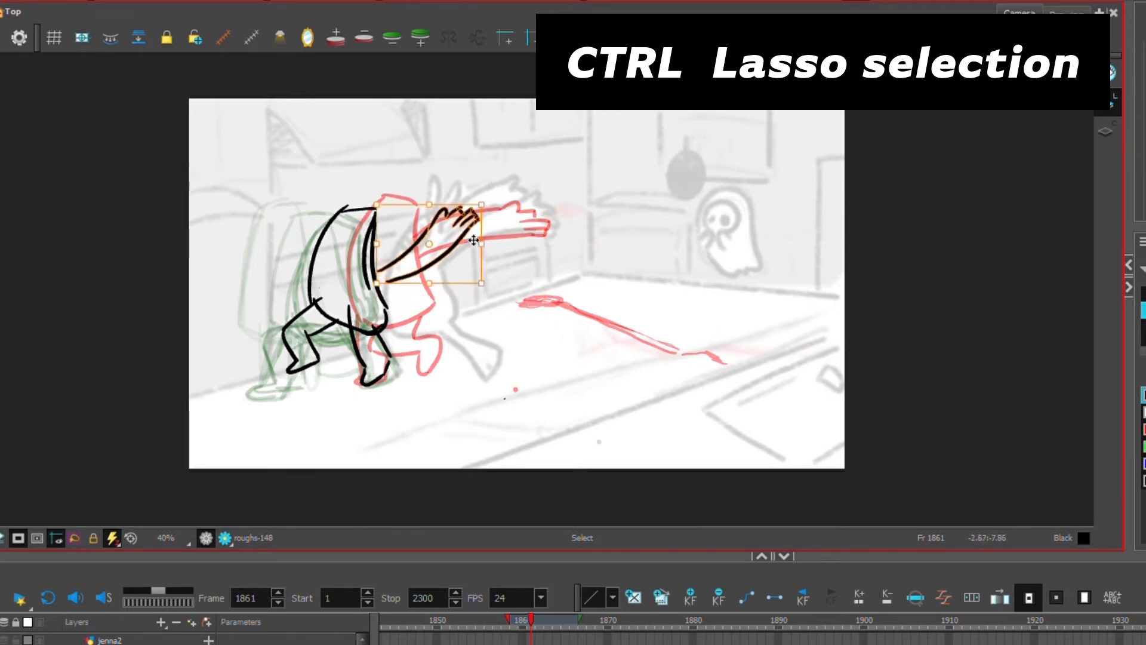
key(ctrl+z)
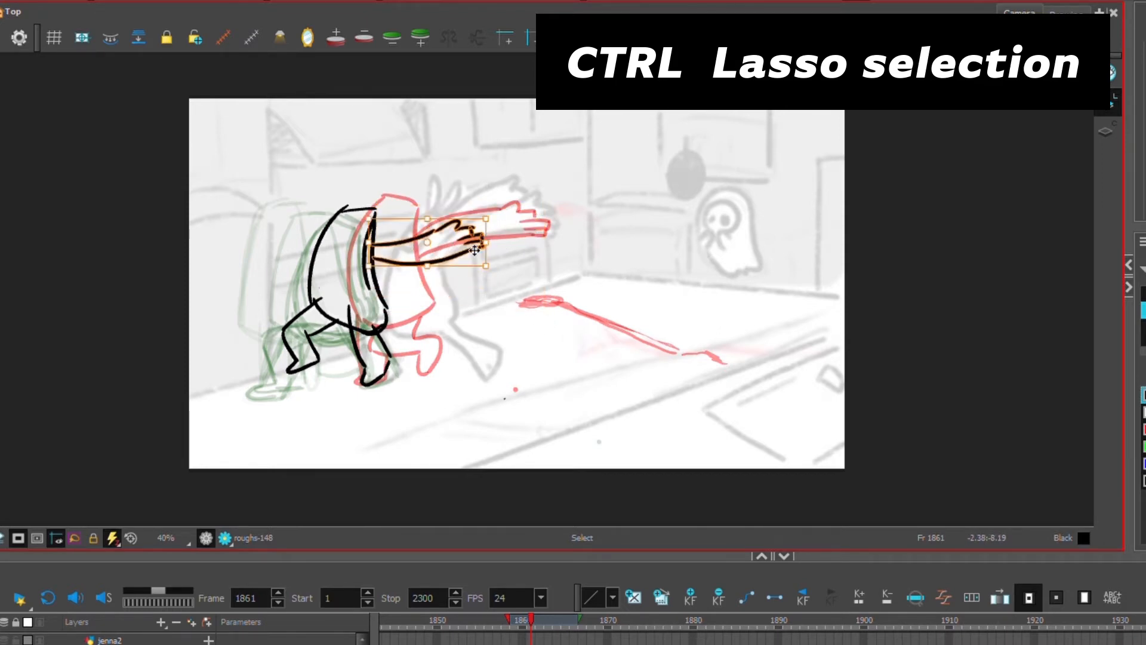
Step: Move the selected arm up slightly, and nudge the whole lassoed character a little left and down at frame 1861
drag(474, 244, 474, 231)
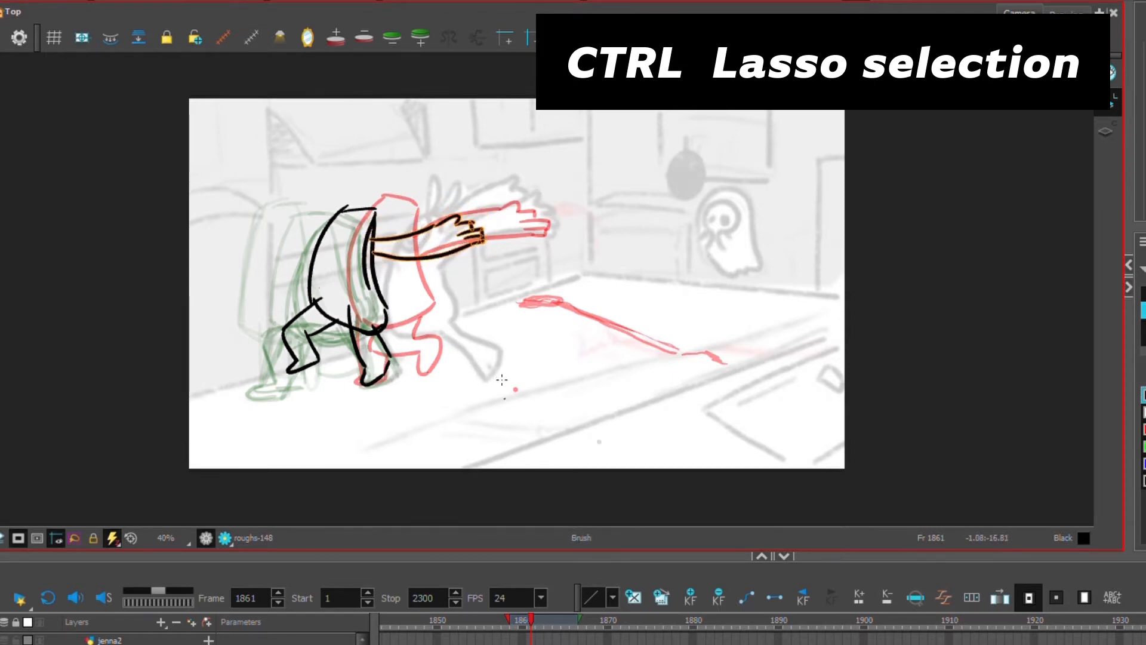
mouse_move(415, 394)
mouse_down()
mouse_move(537, 233)
mouse_move(418, 394)
mouse_up()
key(Left)
key(Left)
key(Left)
key(Left)
key(Left)
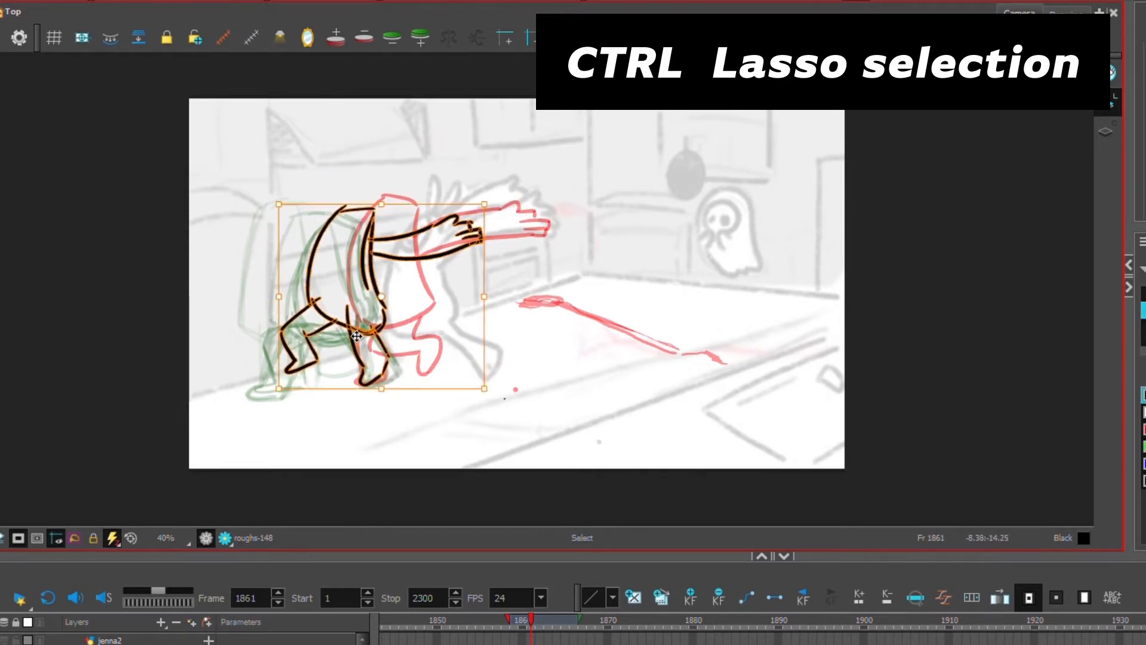
key(Left)
key(Left)
key(Left)
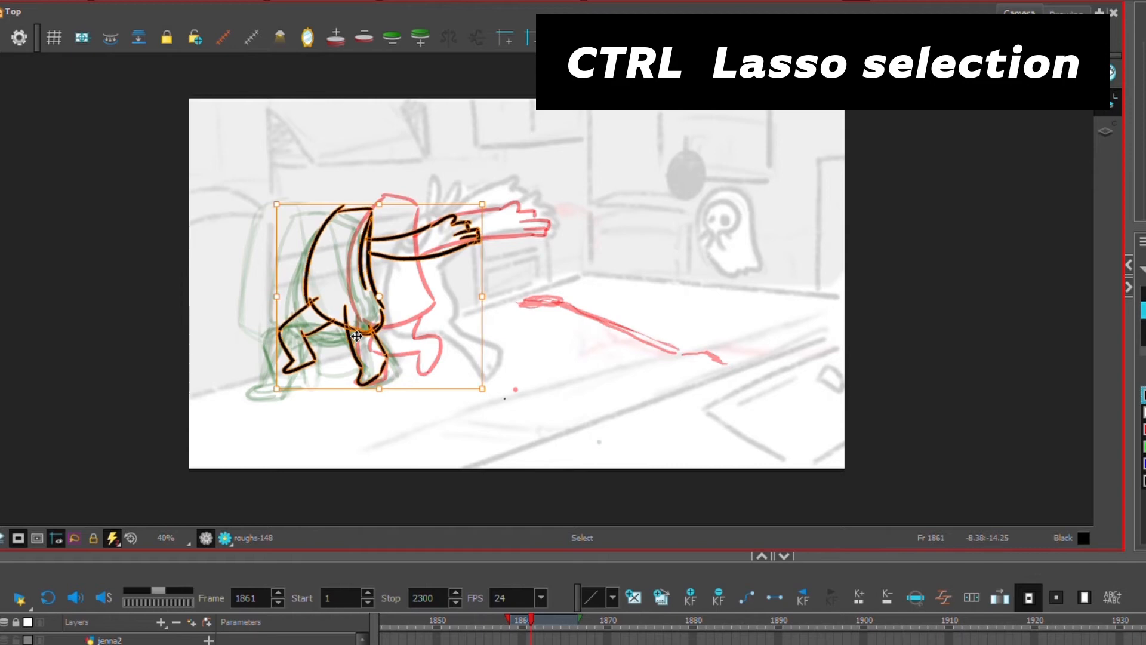
key(Down)
key(Down)
key(Left)
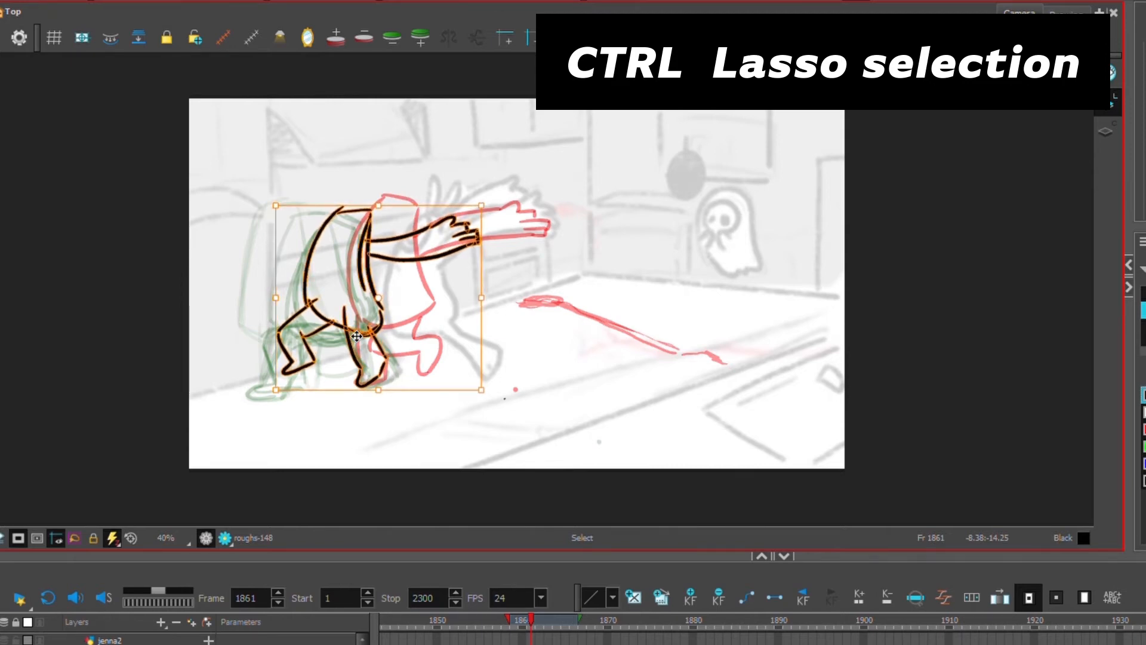
key(alt+b)
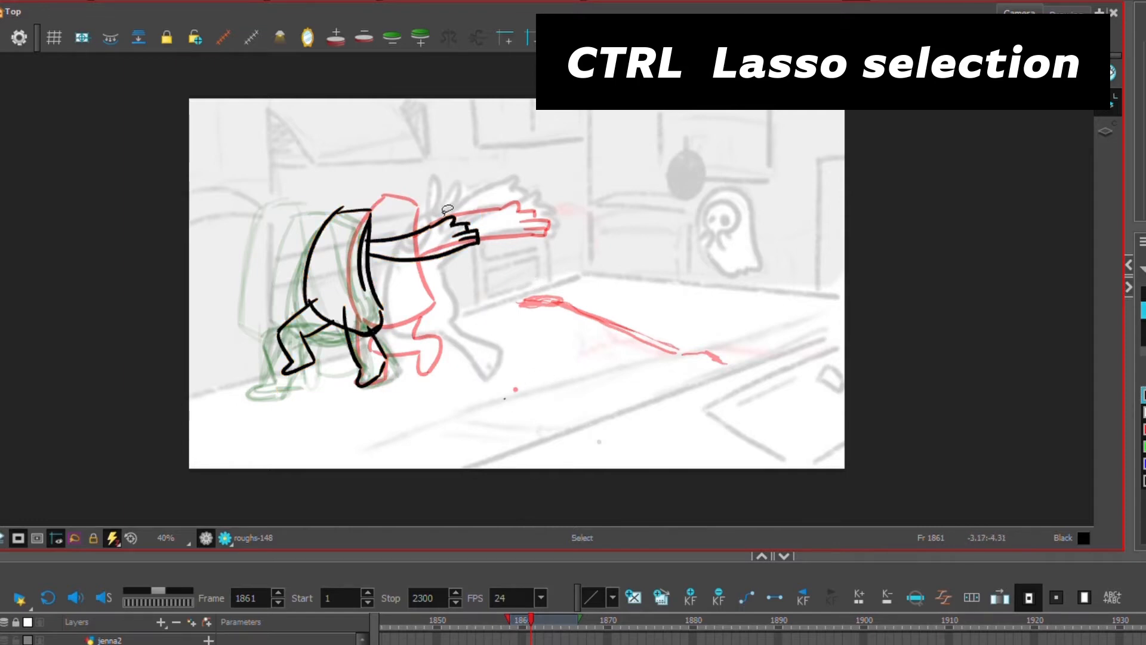
Step: Lasso the character's arm, add the adjoining body lines to the selection, and return to the Brush tool
drag(444, 215, 505, 197)
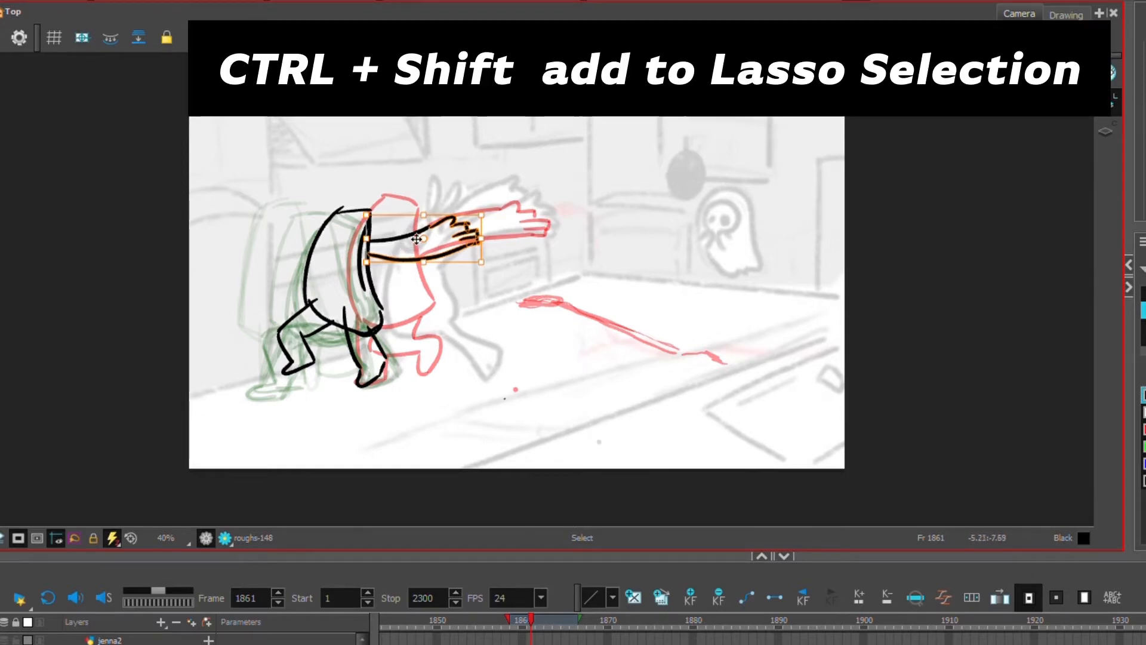
ctrl+shift+click(402, 239)
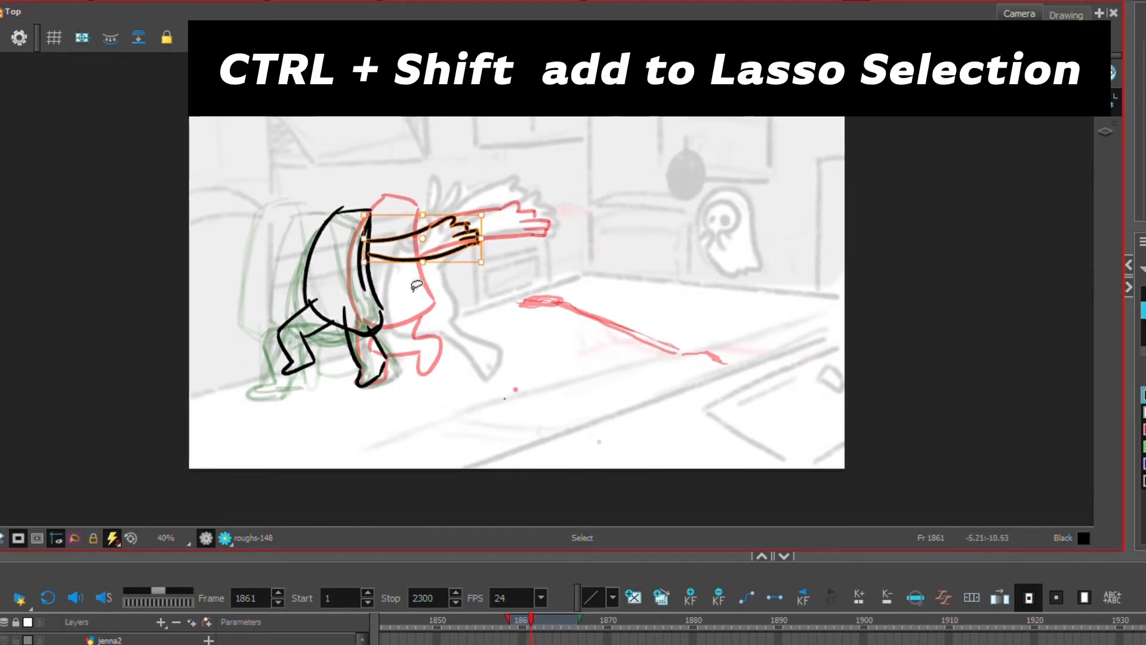
ctrl+shift+click(376, 301)
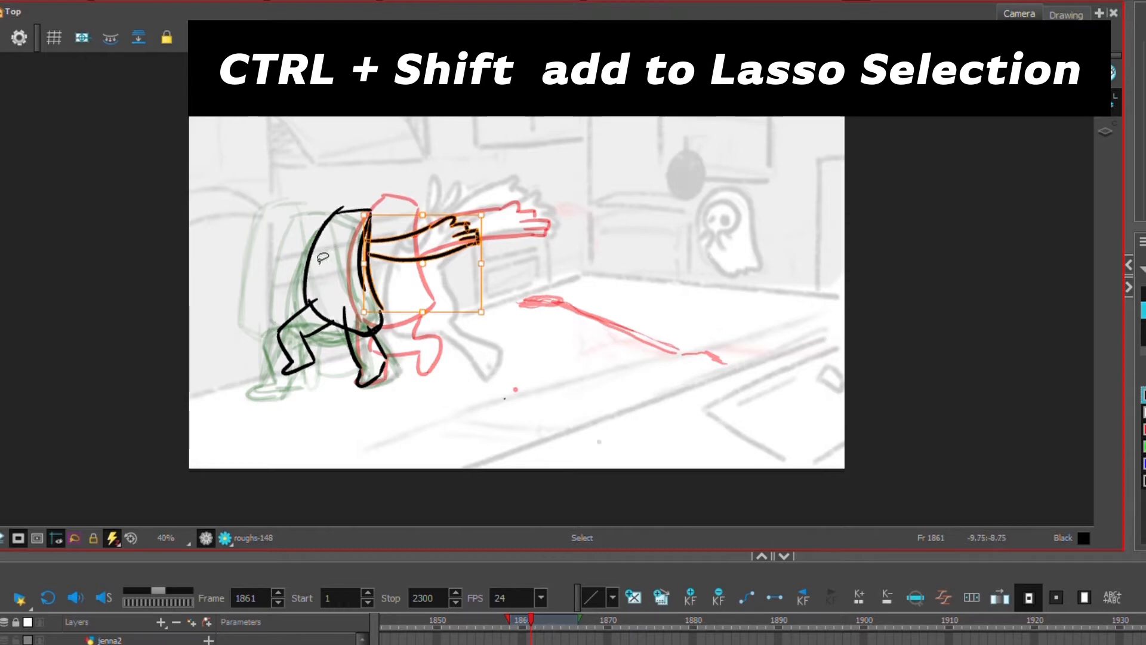
key(alt+b)
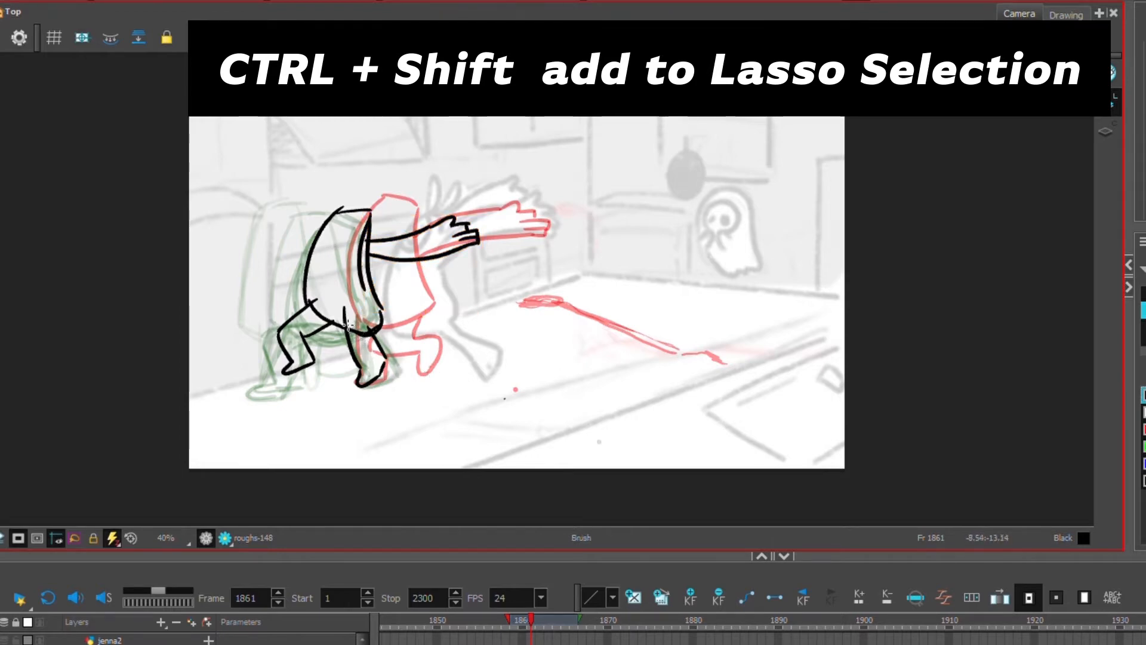
Step: Lasso-select the lines of the character's front leg at frame 1861, add the remaining leg lines to the selection, and return to the Brush tool
key(alt+s)
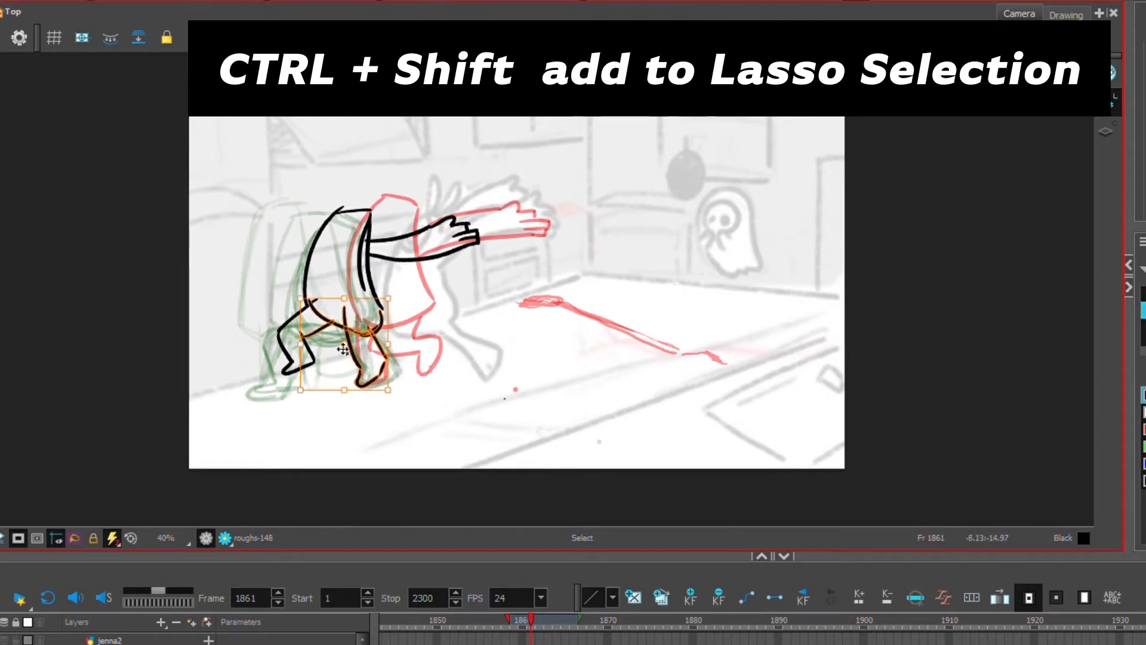
click(446, 361)
drag(382, 364, 349, 372)
drag(418, 404, 335, 375)
drag(418, 342, 362, 378)
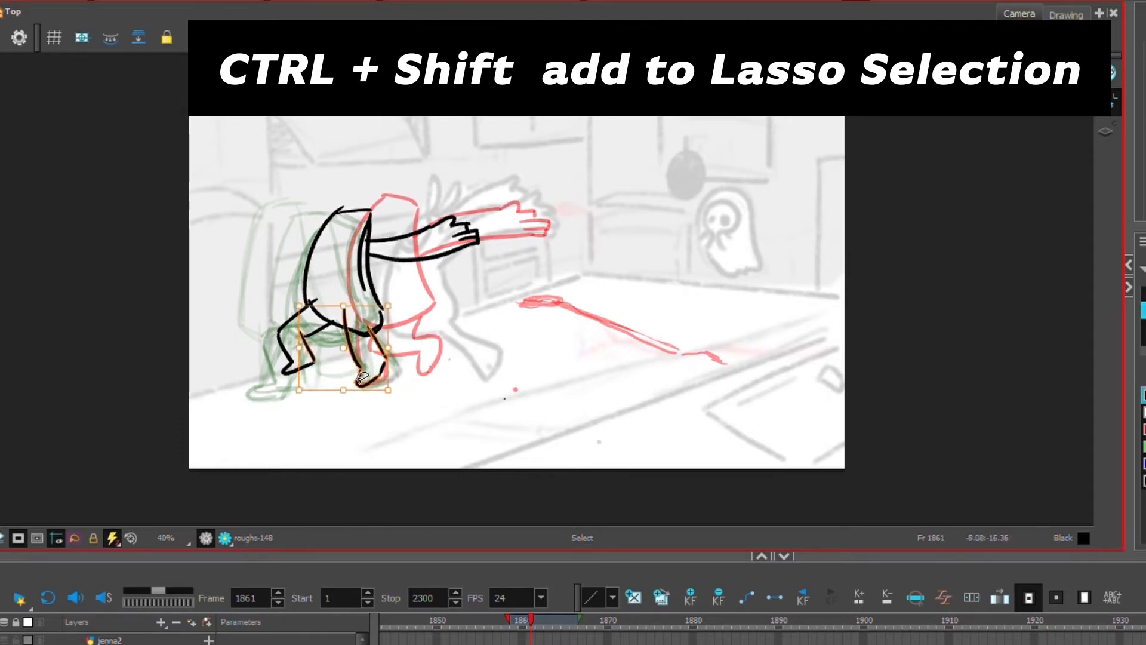
key(alt+b)
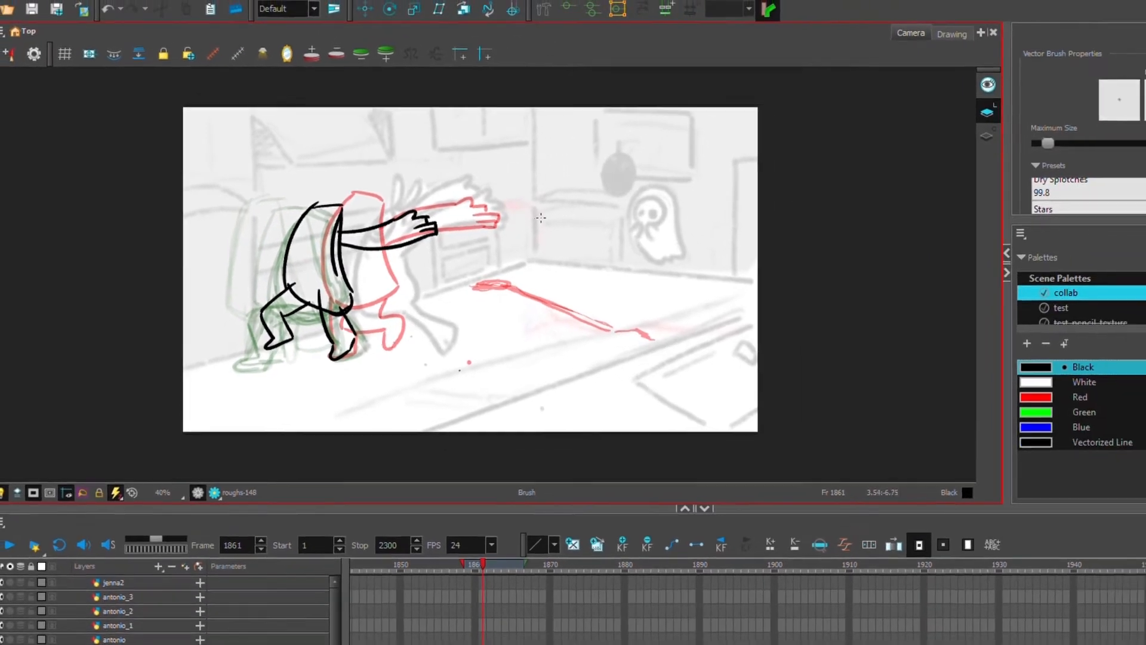
Step: Rotate the workspace around the drawing and return it to its upright orientation
key(ctrl+alt)
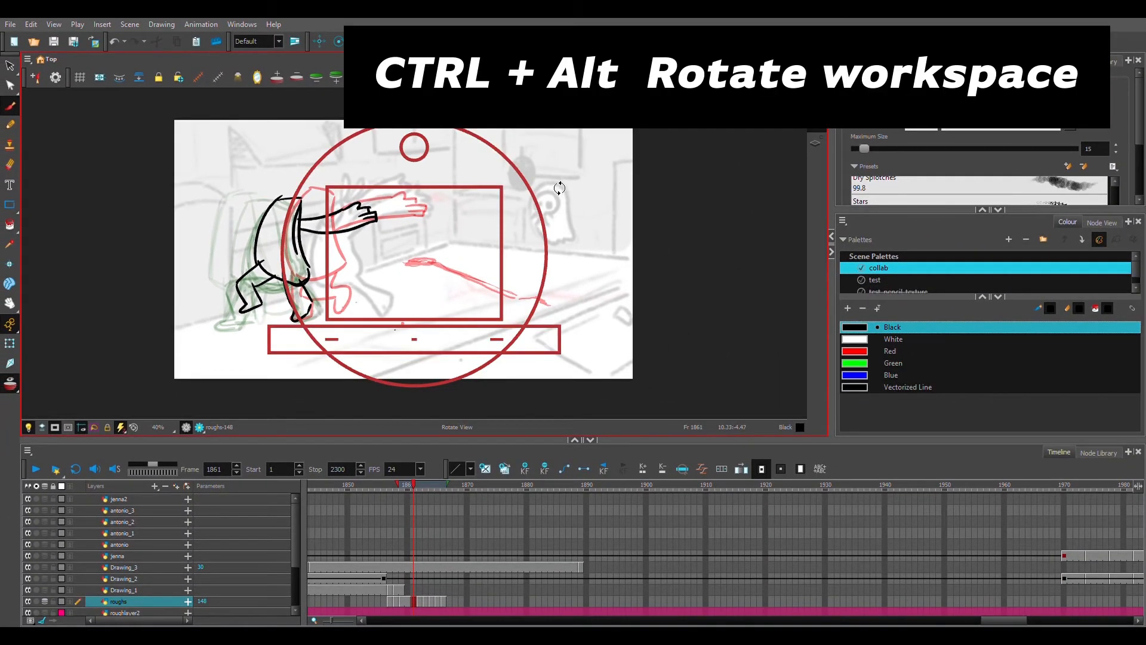
mouse_move(559, 207)
mouse_down()
mouse_move(519, 189)
mouse_move(317, 297)
mouse_move(436, 225)
mouse_move(456, 239)
mouse_up()
mouse_move(458, 242)
mouse_down()
mouse_move(446, 223)
mouse_move(376, 225)
mouse_move(418, 279)
mouse_move(472, 237)
mouse_up()
drag(551, 201, 549, 202)
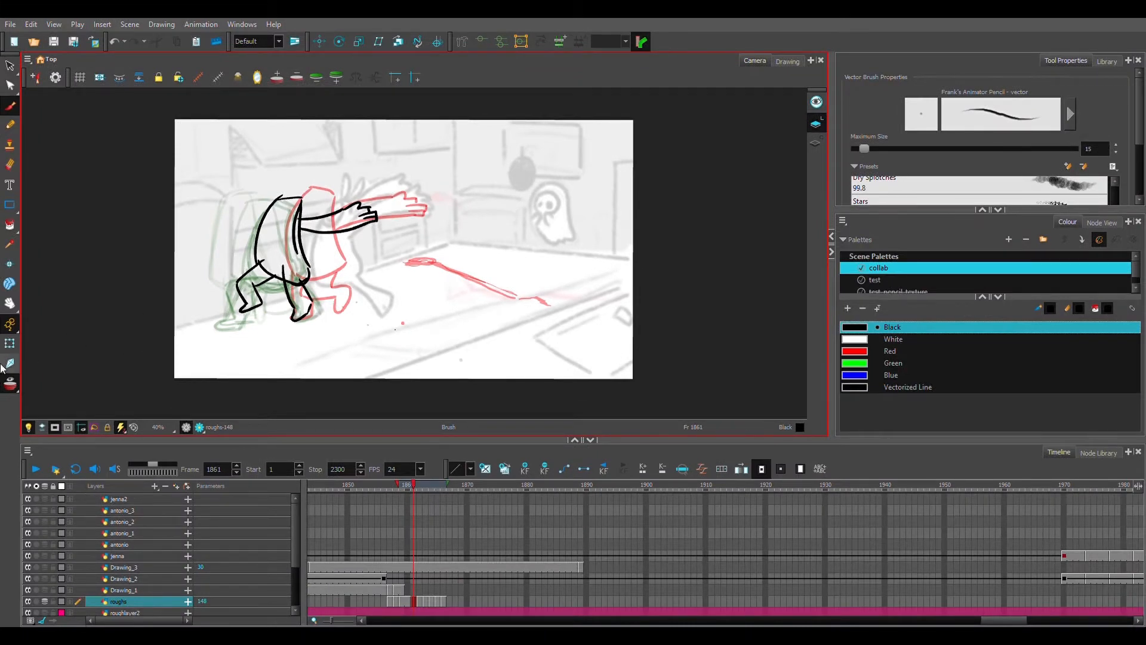
Step: Turn onion skinning off and back on, and move to frame 1858
click(10, 385)
click(11, 386)
click(395, 487)
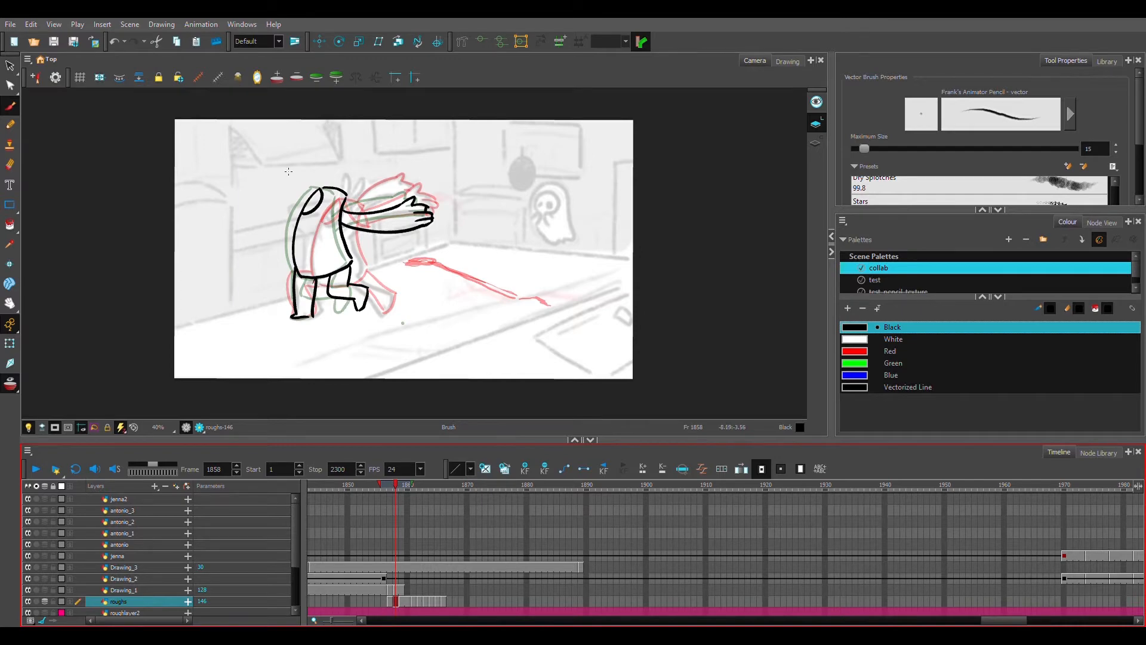
Step: Mirror the Camera view to check the drawing flipped, and restore the normal orientation
click(238, 77)
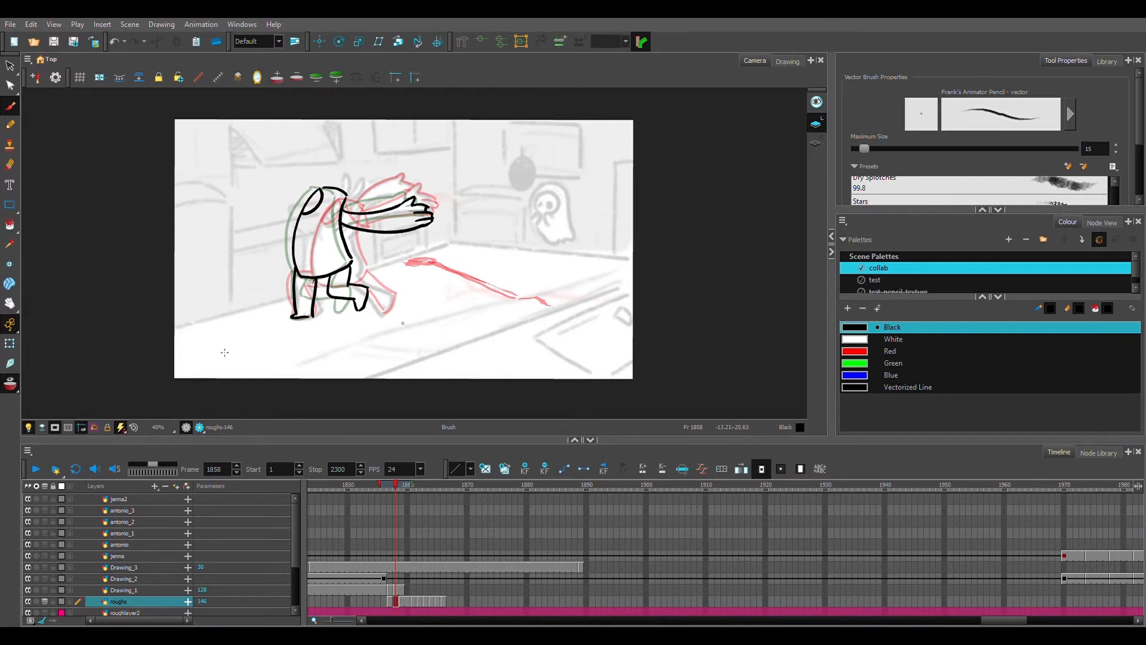
click(257, 82)
click(258, 83)
click(259, 80)
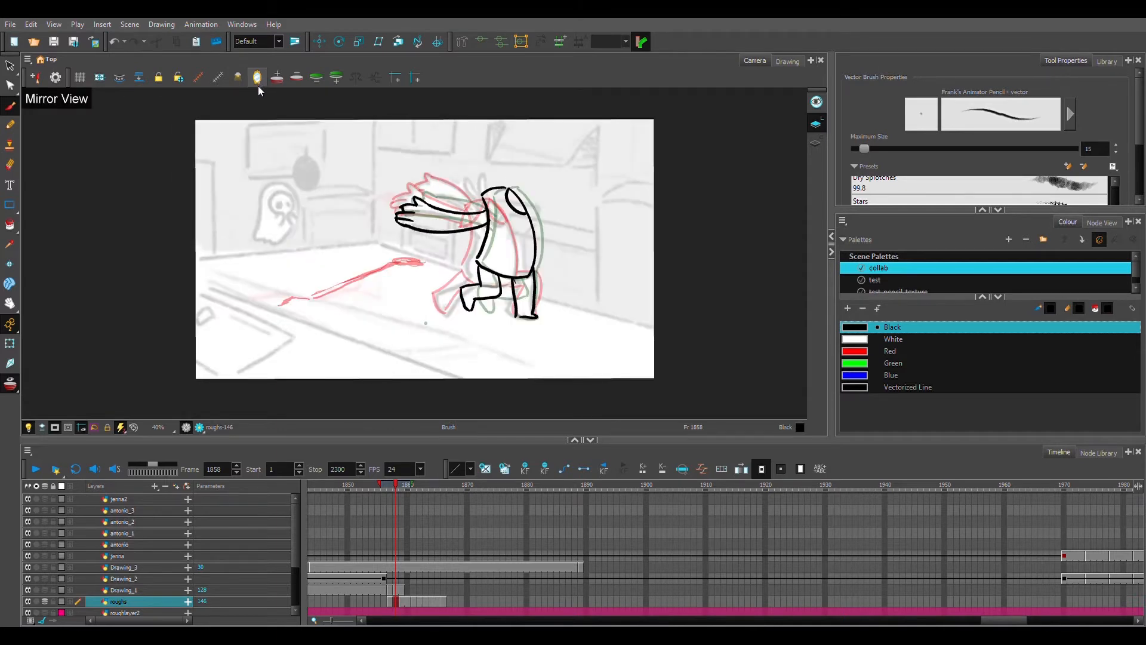
click(258, 80)
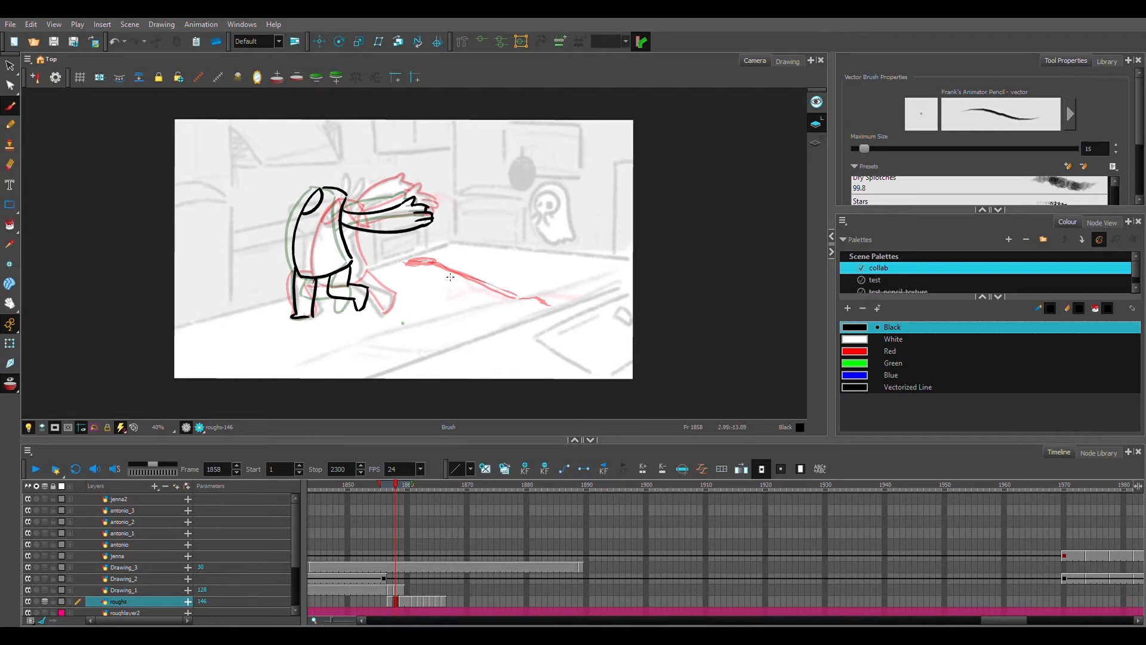
Step: Pan and zoom the Camera view around the character, ending at 50% zoom
key(space)
mouse_move(466, 253)
mouse_down()
mouse_move(441, 242)
mouse_move(547, 259)
mouse_move(460, 248)
mouse_move(476, 256)
mouse_up()
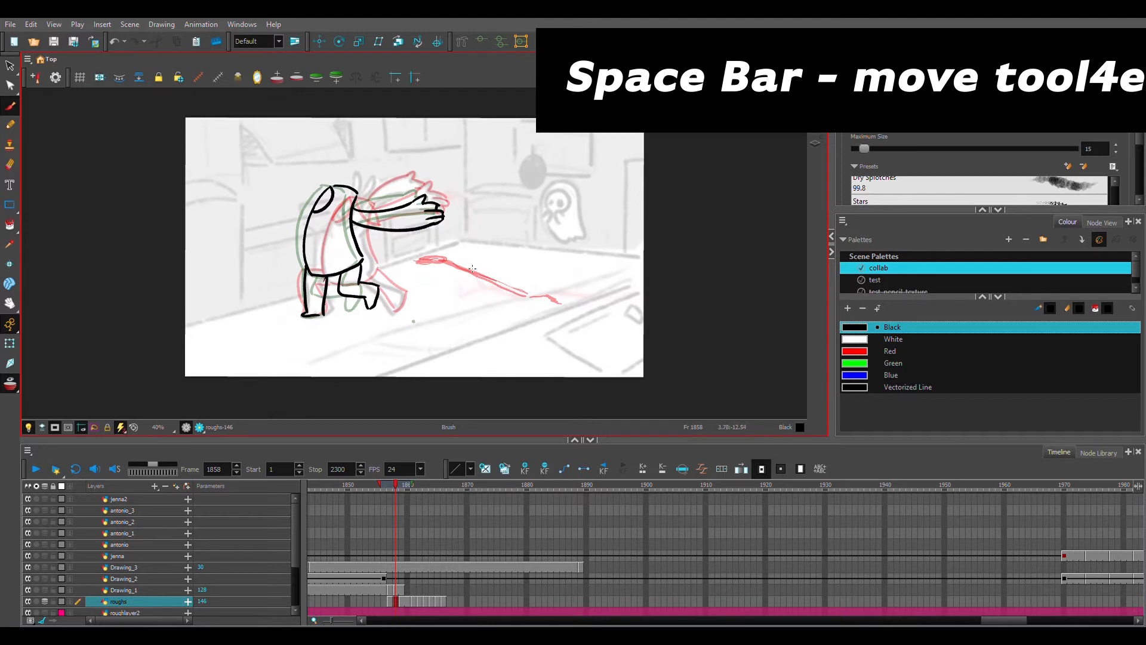
scroll(469, 258, down, 2)
key(space)
drag(469, 257, 641, 237)
scroll(628, 213, up, 3)
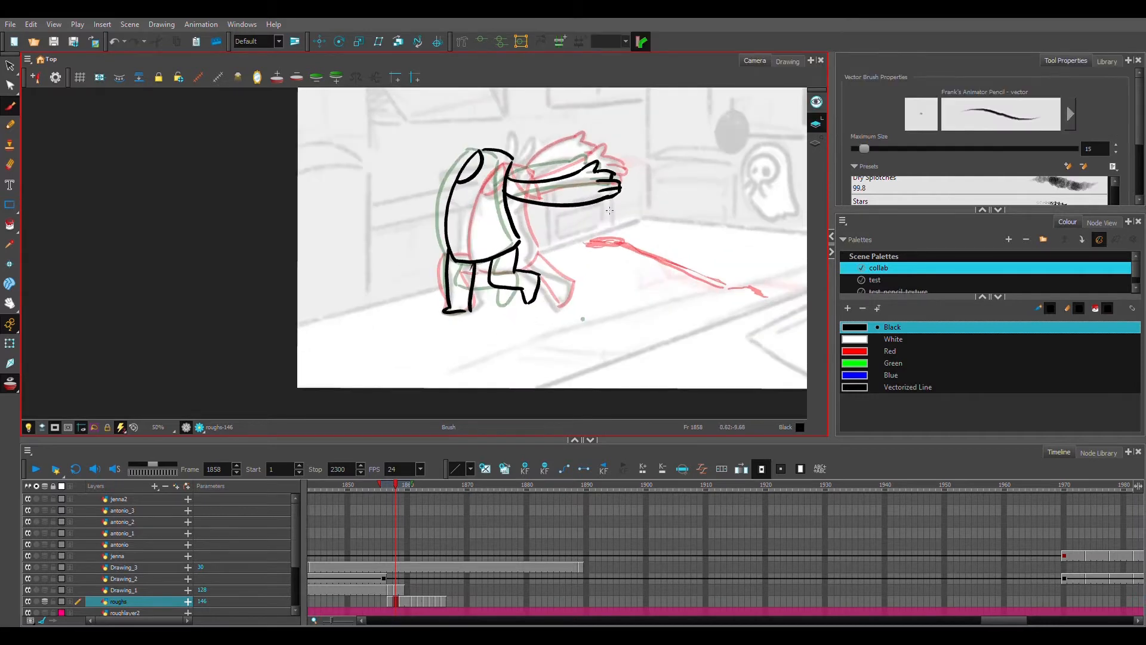
key(space)
mouse_move(610, 210)
mouse_down()
mouse_move(388, 239)
mouse_move(471, 239)
mouse_up()
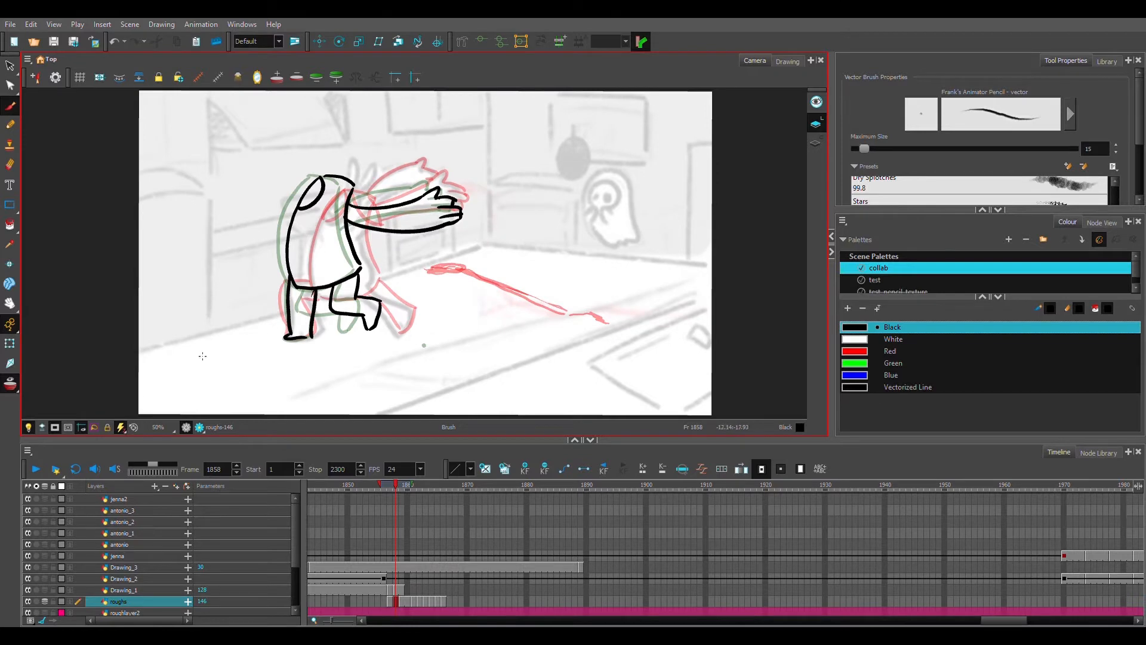
Step: Switch the Camera view zoom to the 63% preset and back to 40%
click(162, 428)
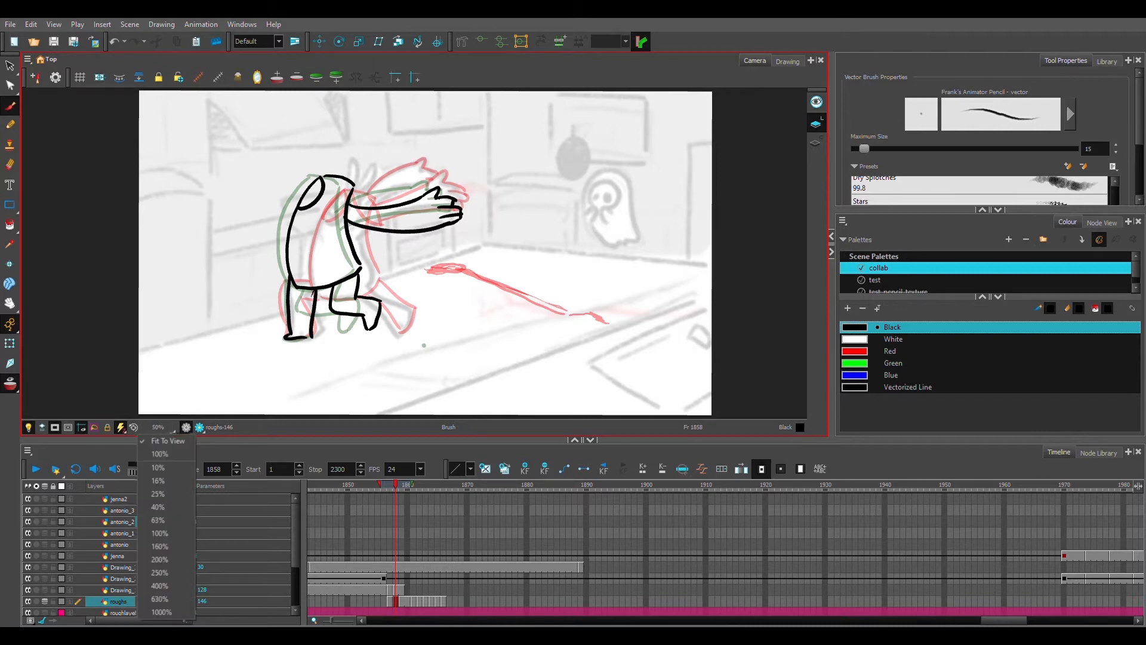
click(158, 494)
click(159, 428)
click(158, 520)
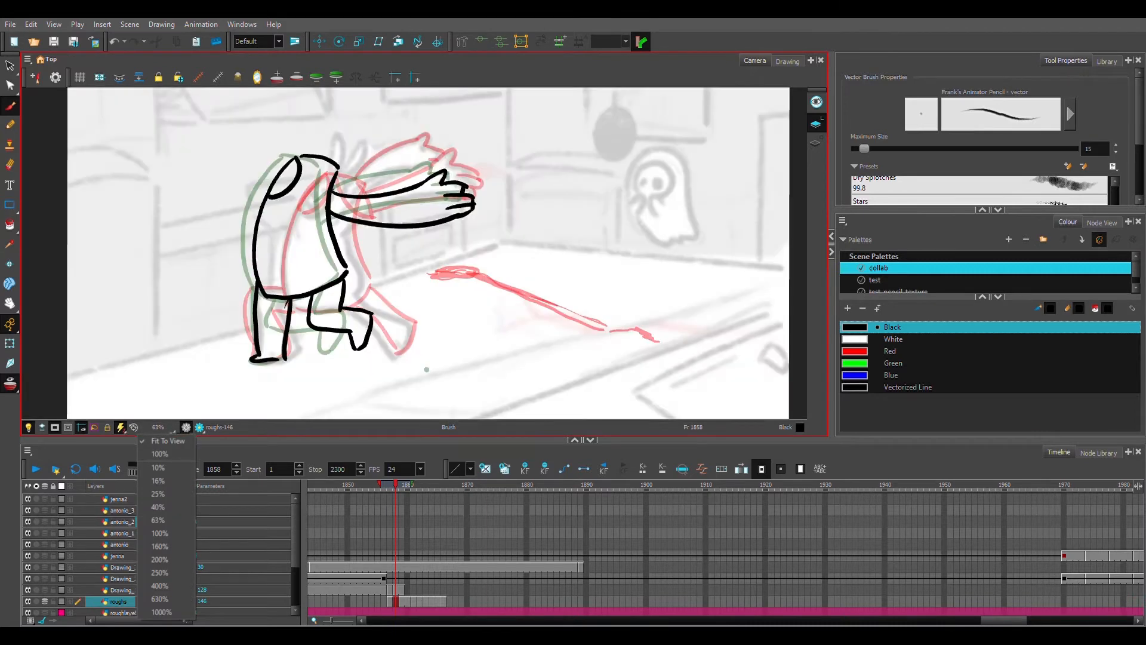
click(157, 520)
click(158, 428)
click(158, 507)
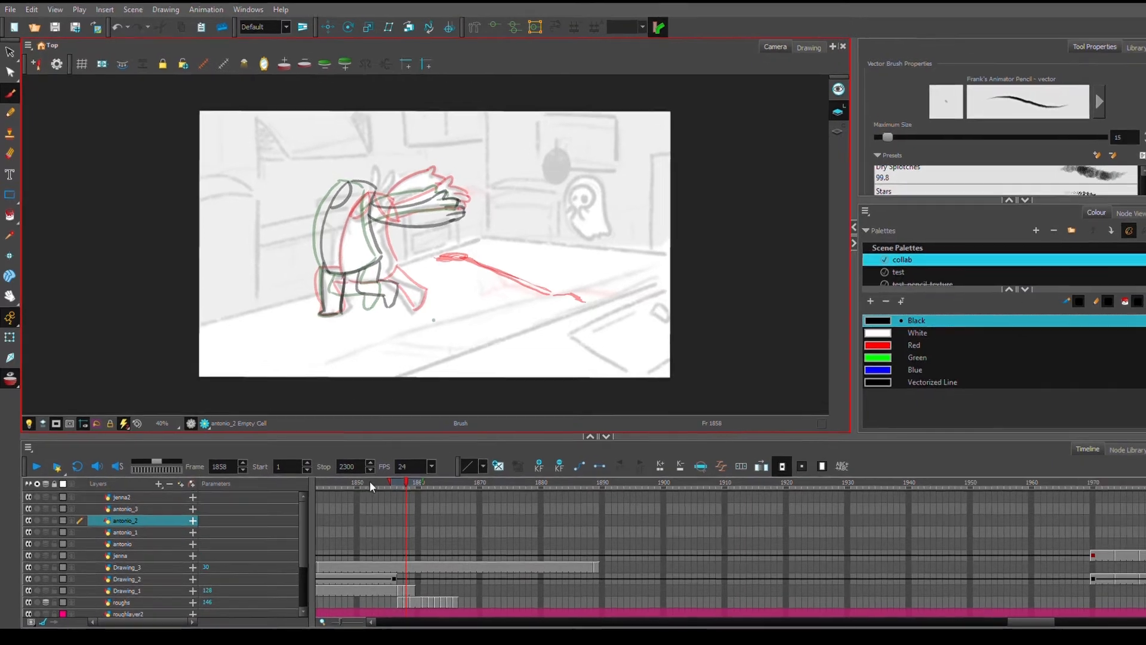
Step: Scrub around frame 1860 and select the roughs drawing at frame 1857
mouse_move(392, 485)
mouse_down()
mouse_move(372, 485)
mouse_move(416, 487)
mouse_move(391, 483)
mouse_up()
drag(549, 449, 554, 454)
mouse_move(213, 434)
mouse_down()
mouse_move(193, 434)
mouse_move(242, 426)
mouse_move(212, 433)
mouse_move(227, 432)
mouse_move(195, 421)
mouse_move(230, 421)
mouse_move(197, 425)
mouse_move(206, 435)
mouse_up()
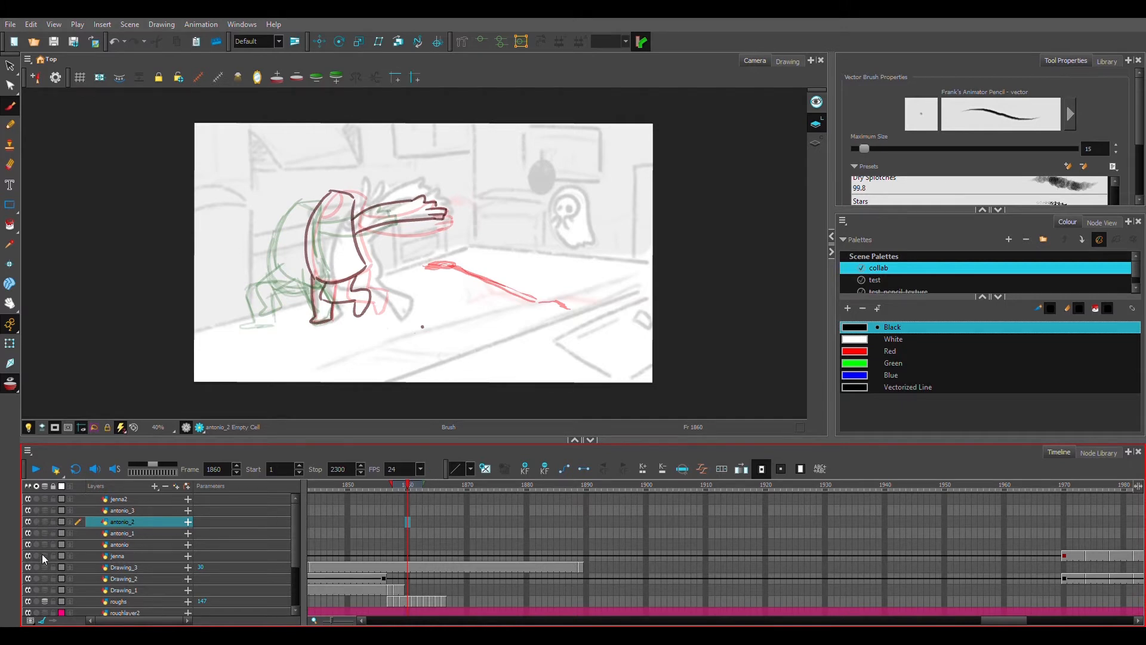
click(391, 601)
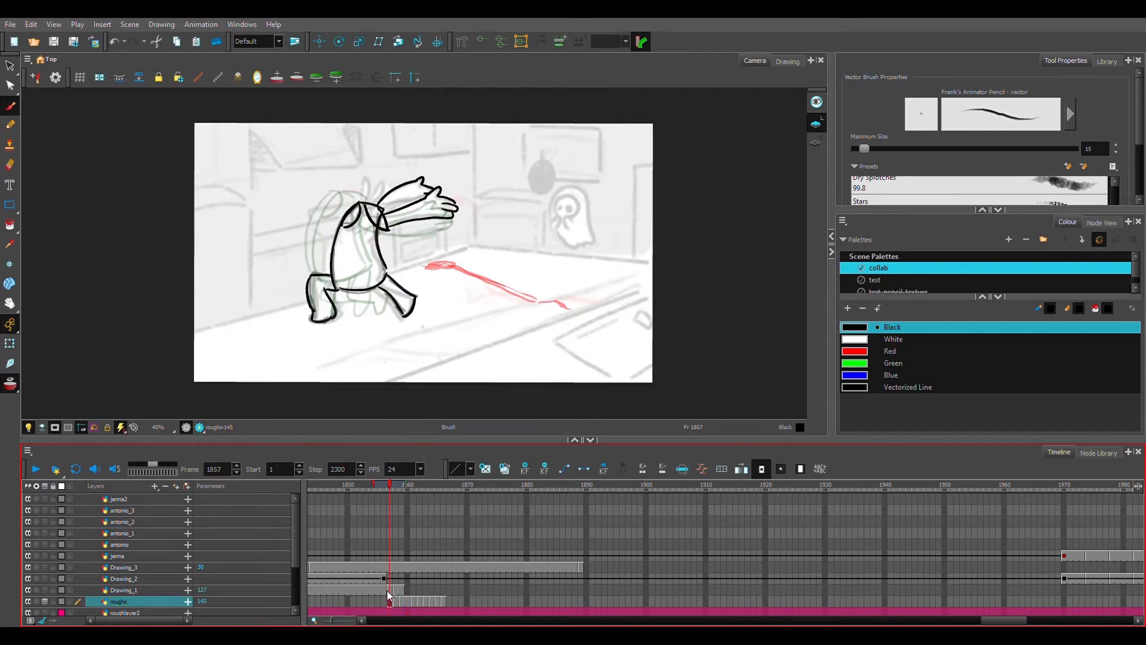
Step: Scrub back to the earlier shot and select the Drawing_1 drawing at frame 1653
drag(421, 479, 296, 500)
scroll(358, 500, left, 5)
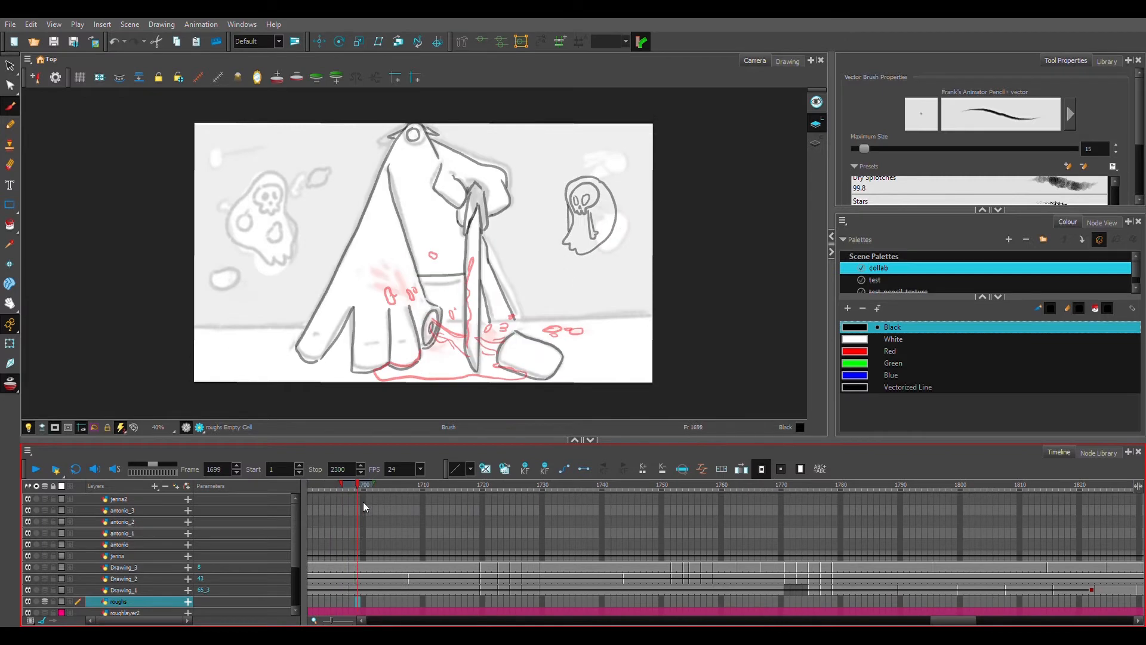
drag(375, 486, 317, 529)
click(383, 590)
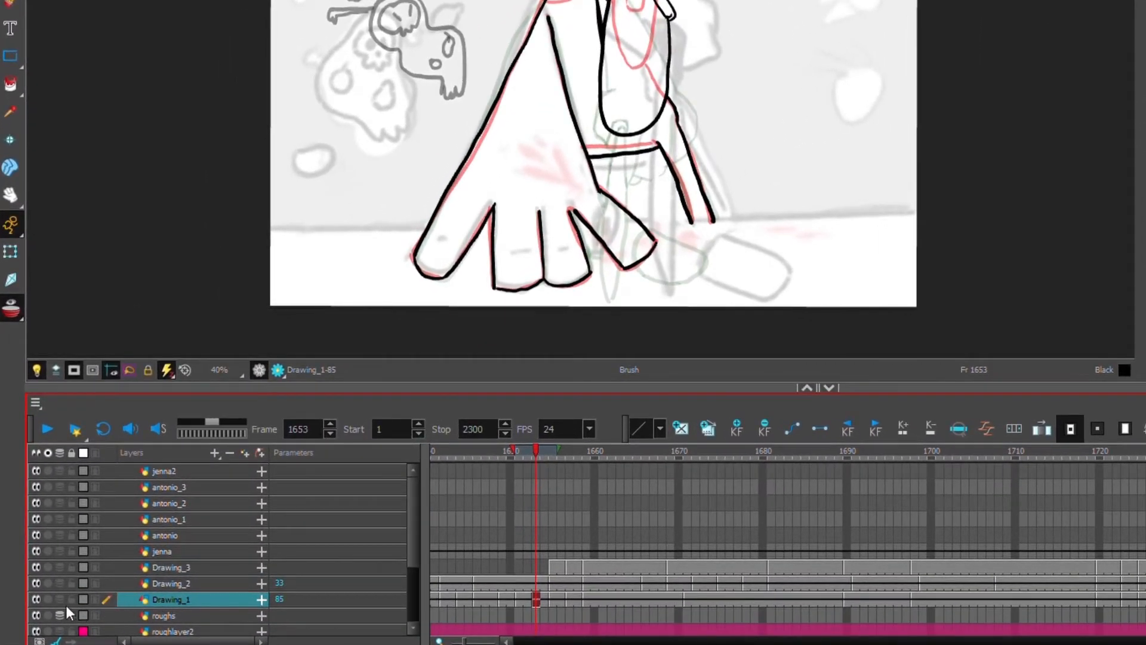
Step: Solo the Drawing_1 layer, play its animation in isolation, and show all layers again at frame 1648
click(49, 600)
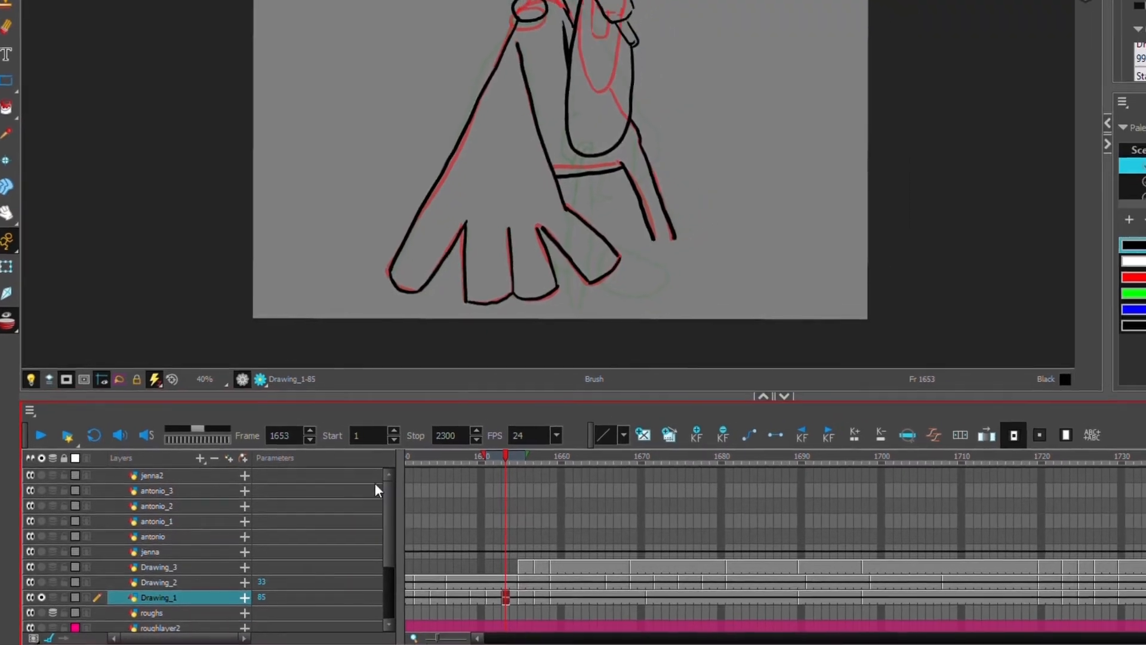
click(40, 438)
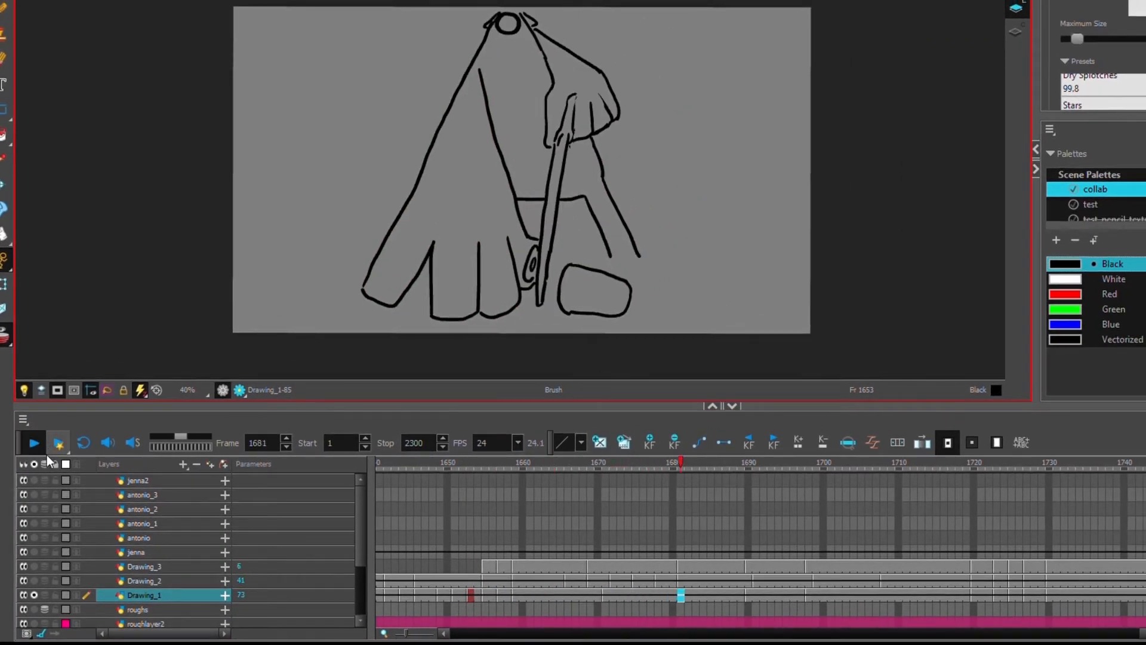
click(34, 443)
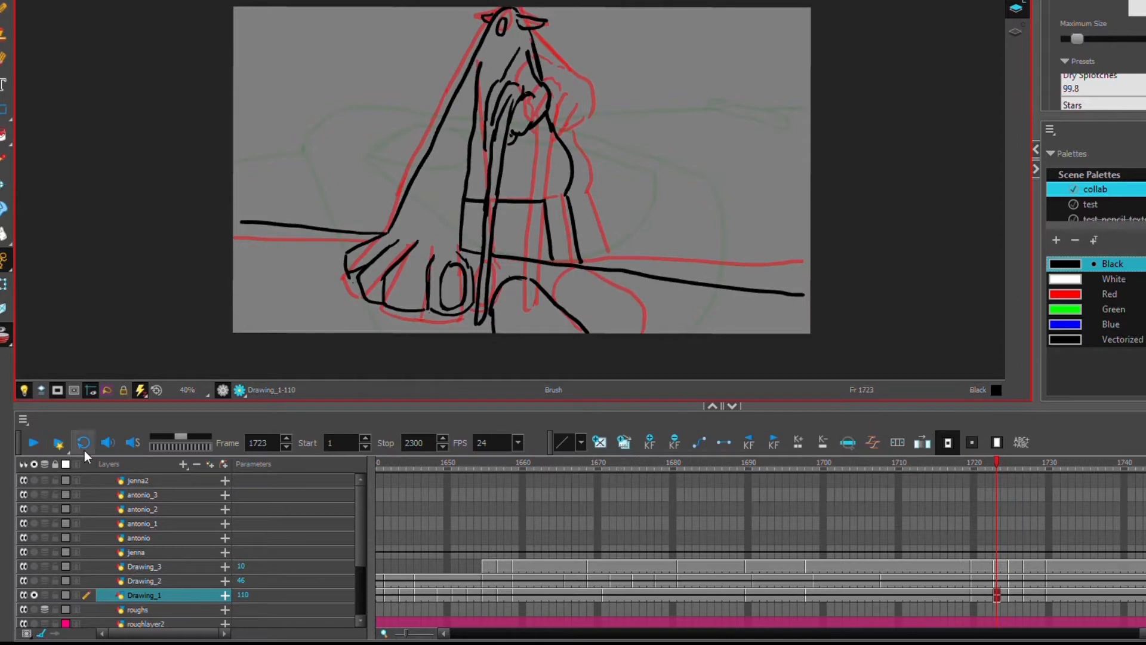
drag(512, 469, 432, 463)
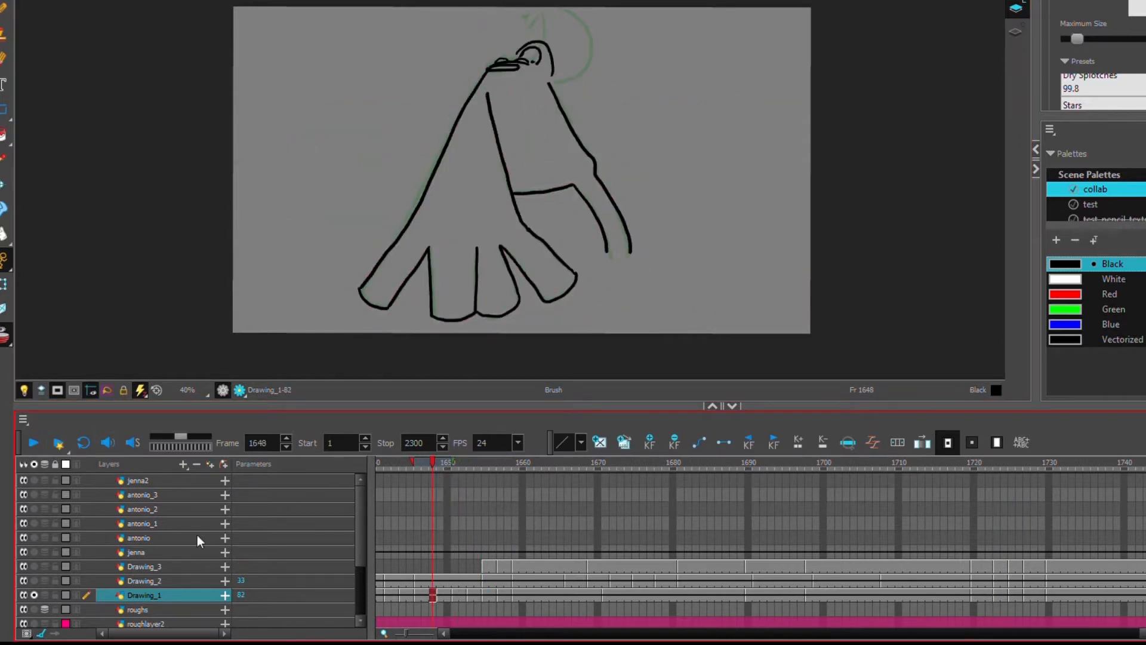
click(34, 595)
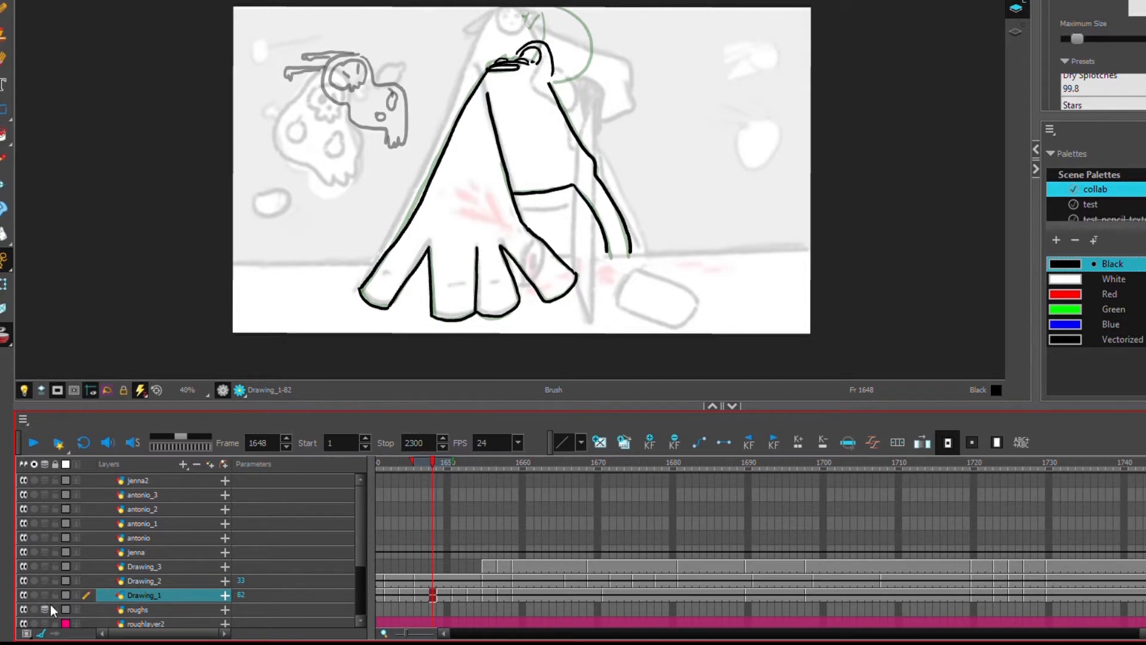
Step: Enable onion skinning for the numbered Drawing layers instead of roughs, and scrub through the shot to frame 1668
click(44, 574)
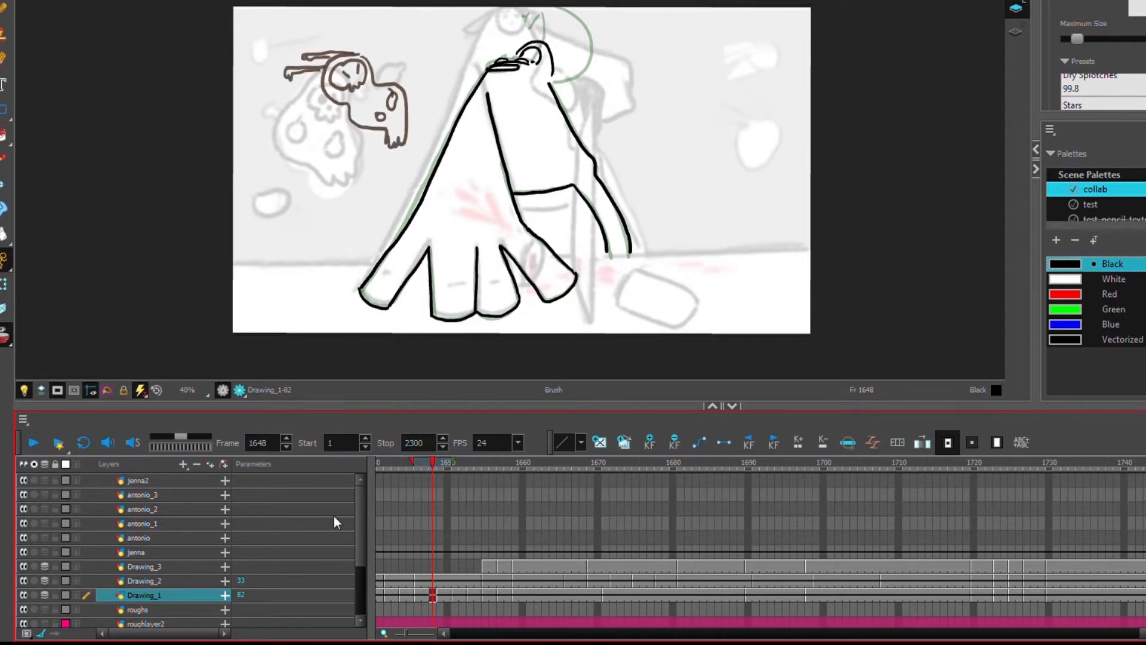
drag(448, 465, 616, 447)
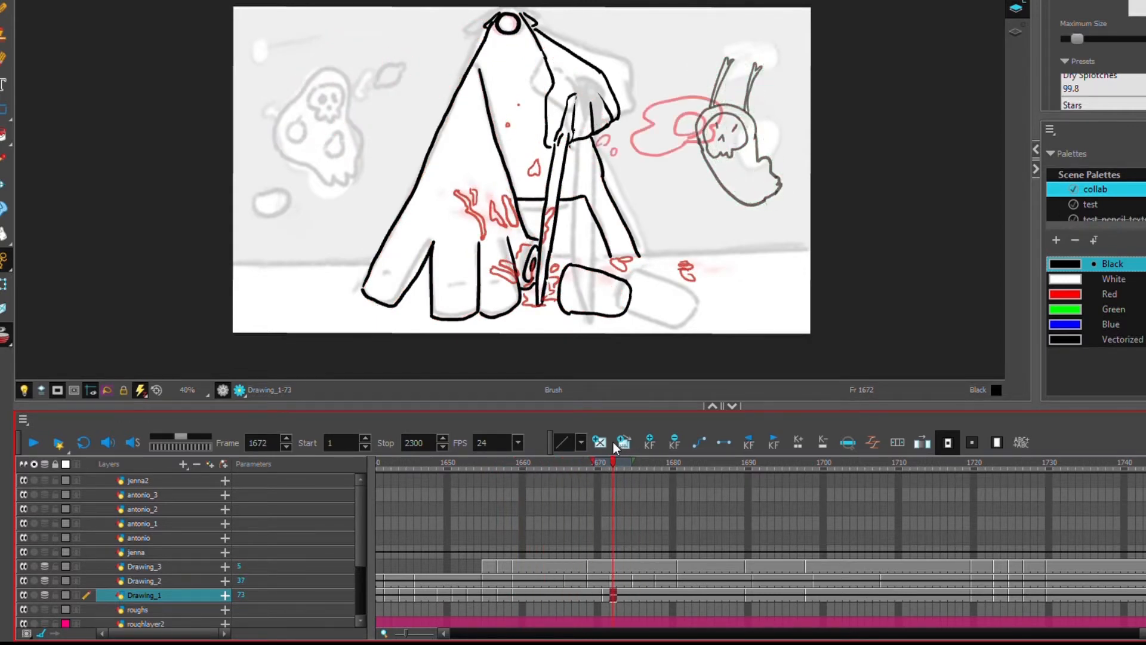
drag(614, 442, 582, 442)
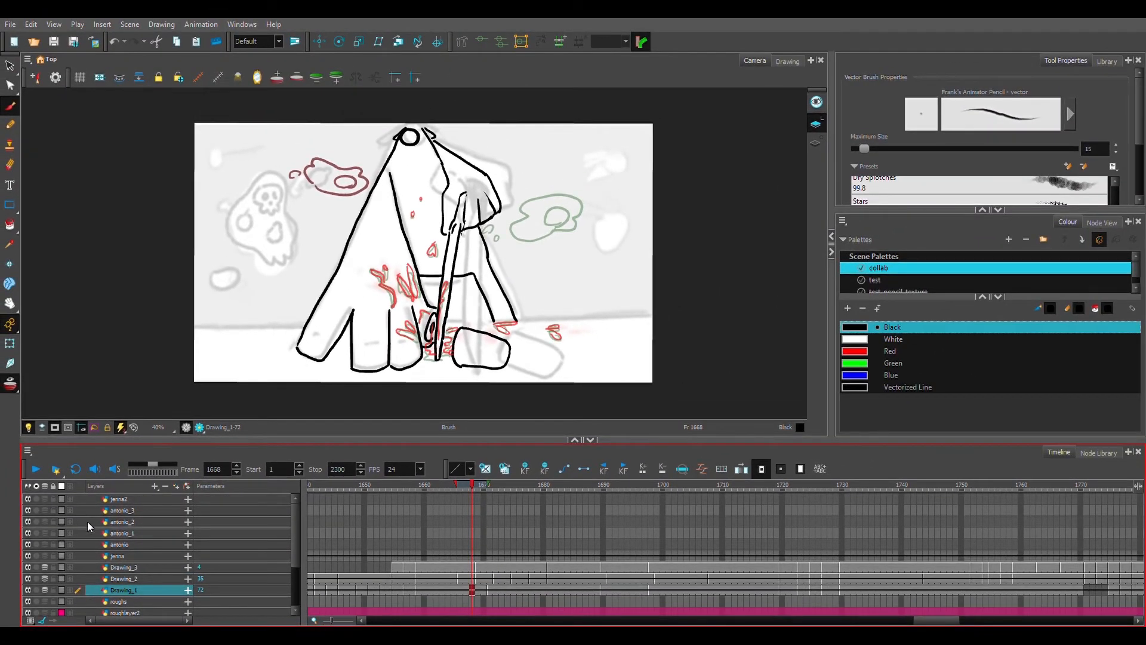
Step: Lasso-select the figure's main body and arm lines on Drawing_1 at frame 1668 with the Select tool
click(61, 288)
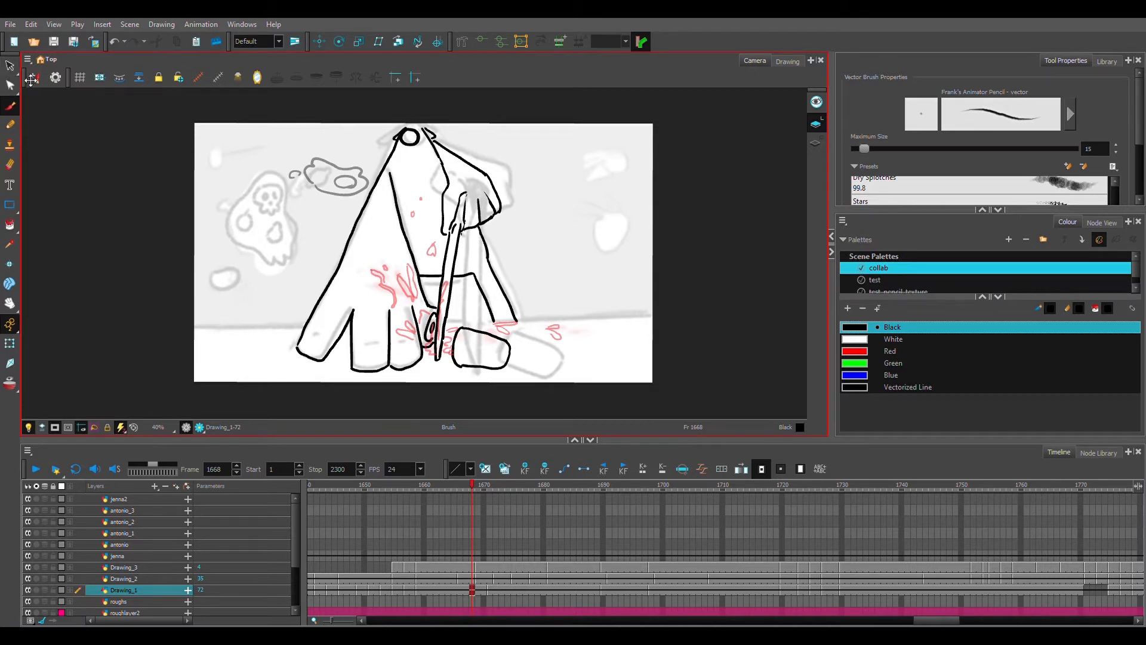
click(11, 68)
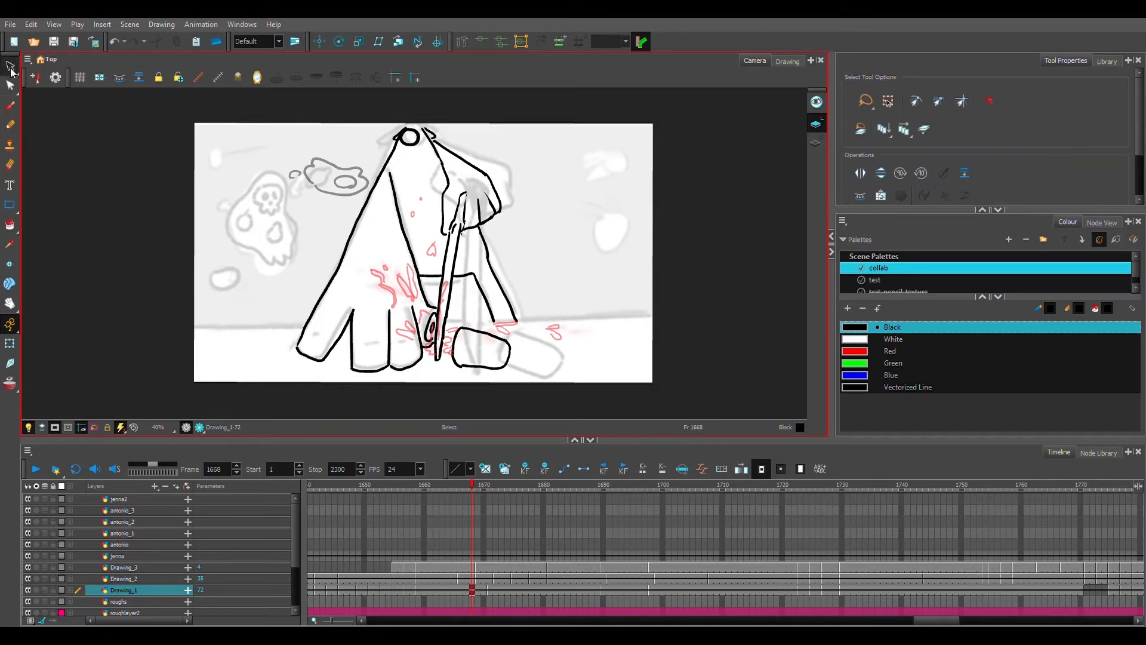
mouse_move(375, 202)
mouse_down()
mouse_move(418, 165)
mouse_move(418, 287)
mouse_up()
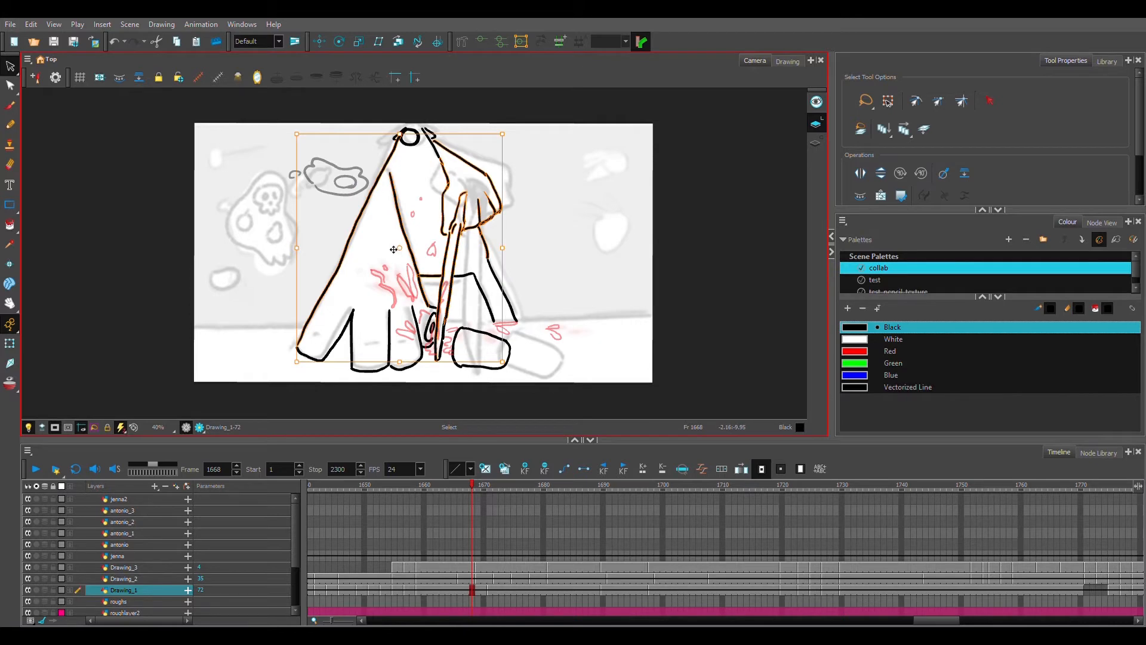
Step: Lasso the contour points along the figure's two long diagonal body lines with the Contour Editor
click(10, 87)
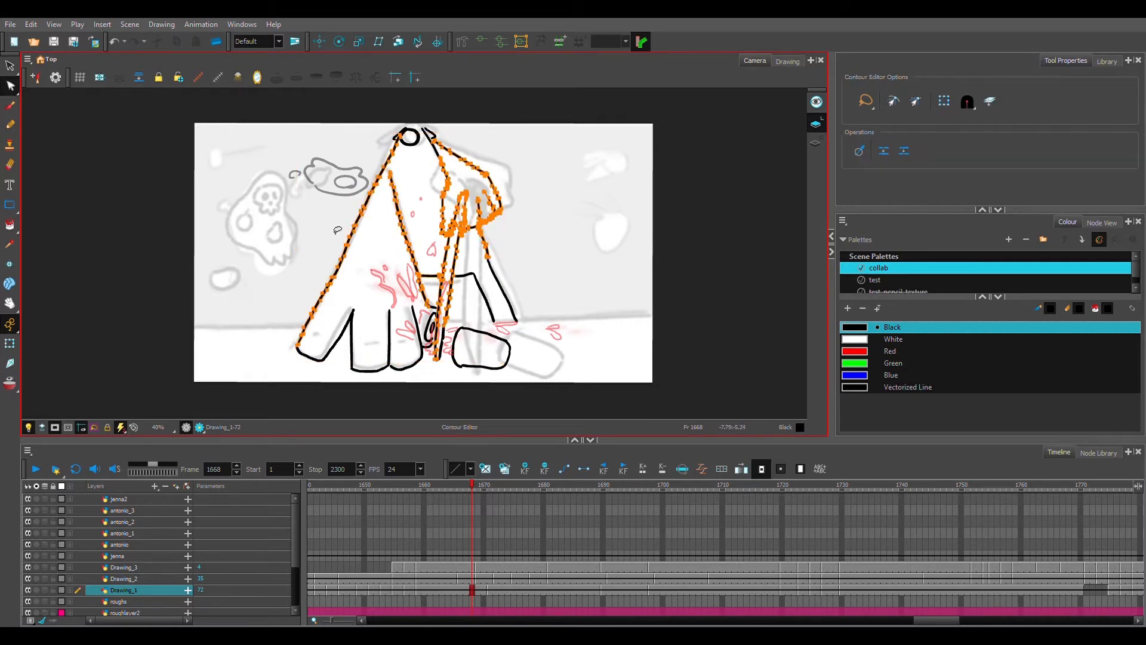
click(343, 230)
mouse_move(335, 208)
mouse_down()
mouse_move(431, 263)
mouse_move(421, 220)
mouse_up()
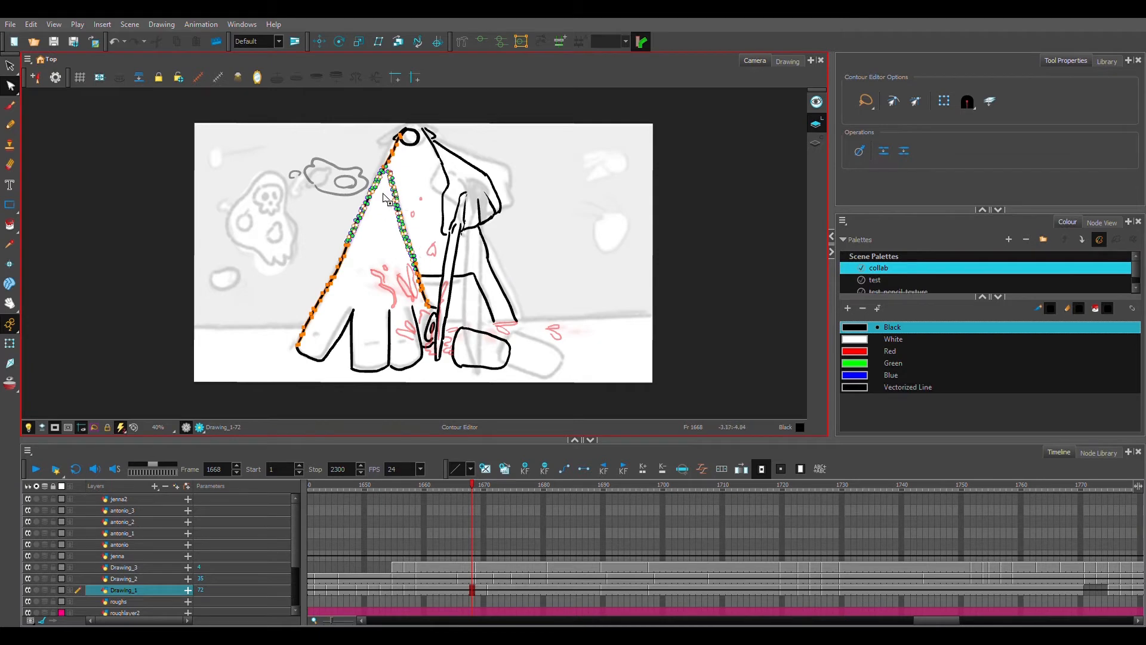
Step: Switch to the Brush tool and examine the drawing options below the Frank's Animator Pencil preset
click(10, 106)
drag(1137, 141, 1137, 190)
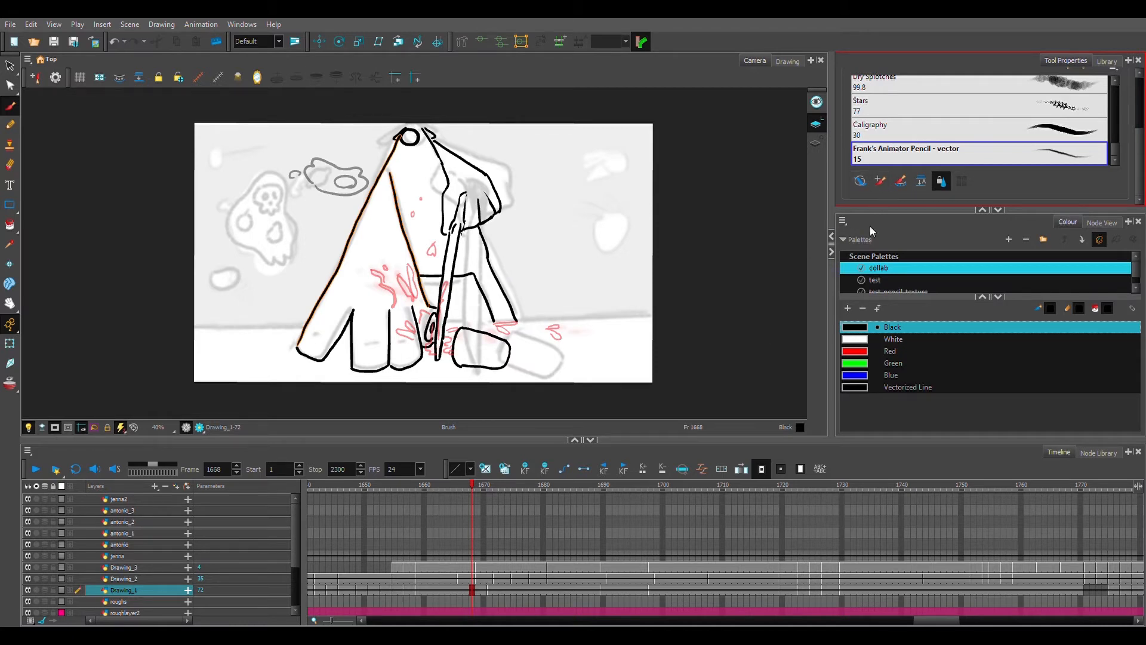
click(901, 184)
click(906, 186)
click(903, 186)
Step: Switch to the Pencil tool and select the empty cell on the antonio layer at frame 1668
click(11, 125)
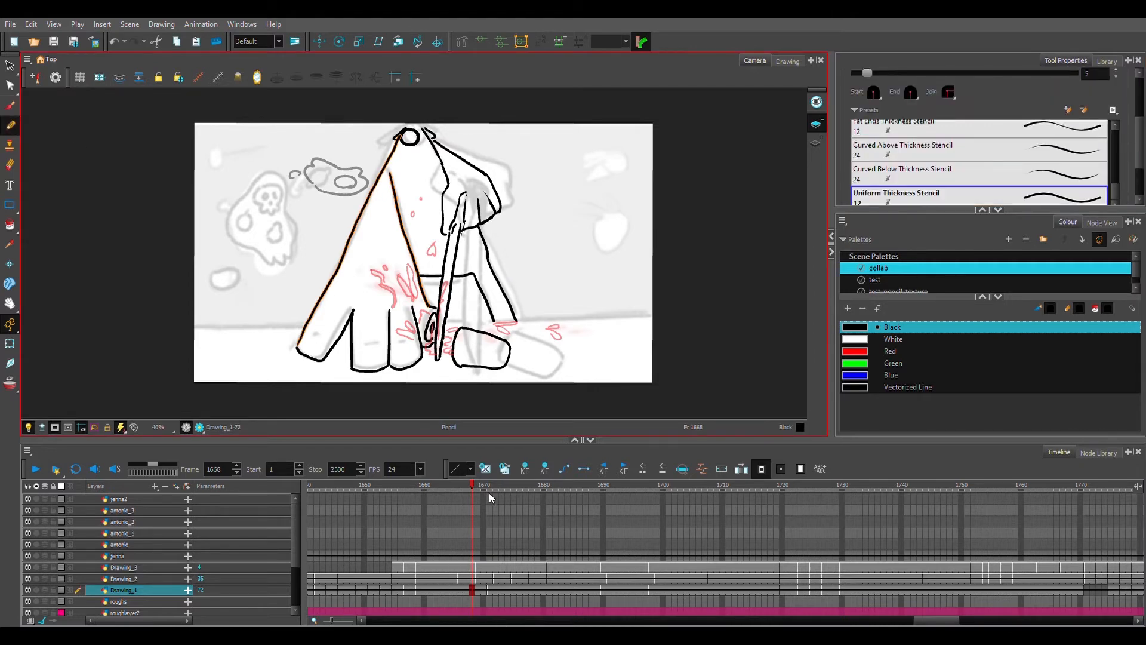
click(469, 543)
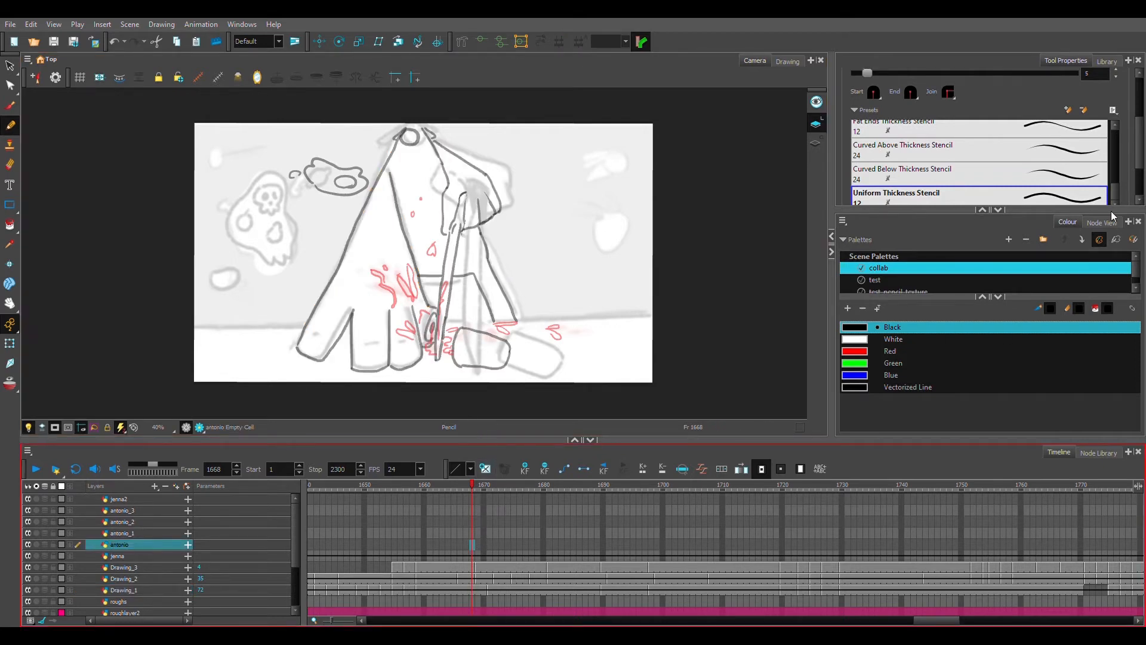
Step: Try a Pencil test stroke over the figure's lower body using the Uniform Thickness Stencil preset, and undo it
mouse_move(1140, 143)
mouse_down()
mouse_move(1140, 162)
mouse_move(1132, 134)
mouse_move(1128, 149)
mouse_up()
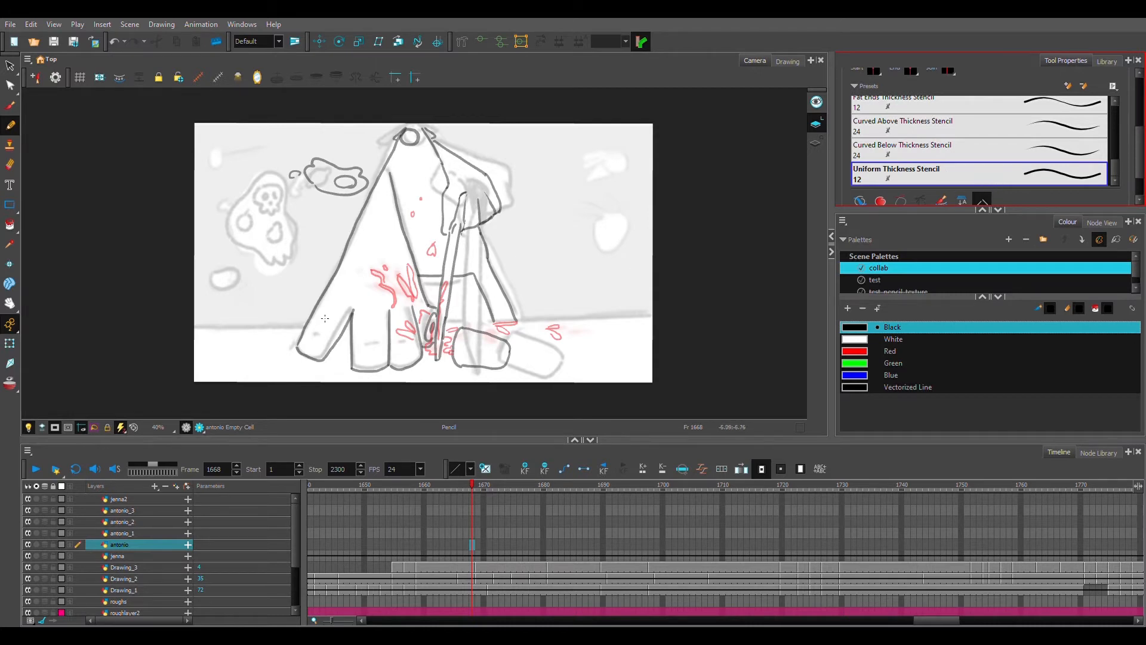
mouse_move(339, 271)
mouse_down()
mouse_move(300, 353)
mouse_move(326, 363)
mouse_move(354, 314)
mouse_move(351, 375)
mouse_move(390, 372)
mouse_move(389, 321)
mouse_up()
key(ctrl+z)
key(ctrl+z)
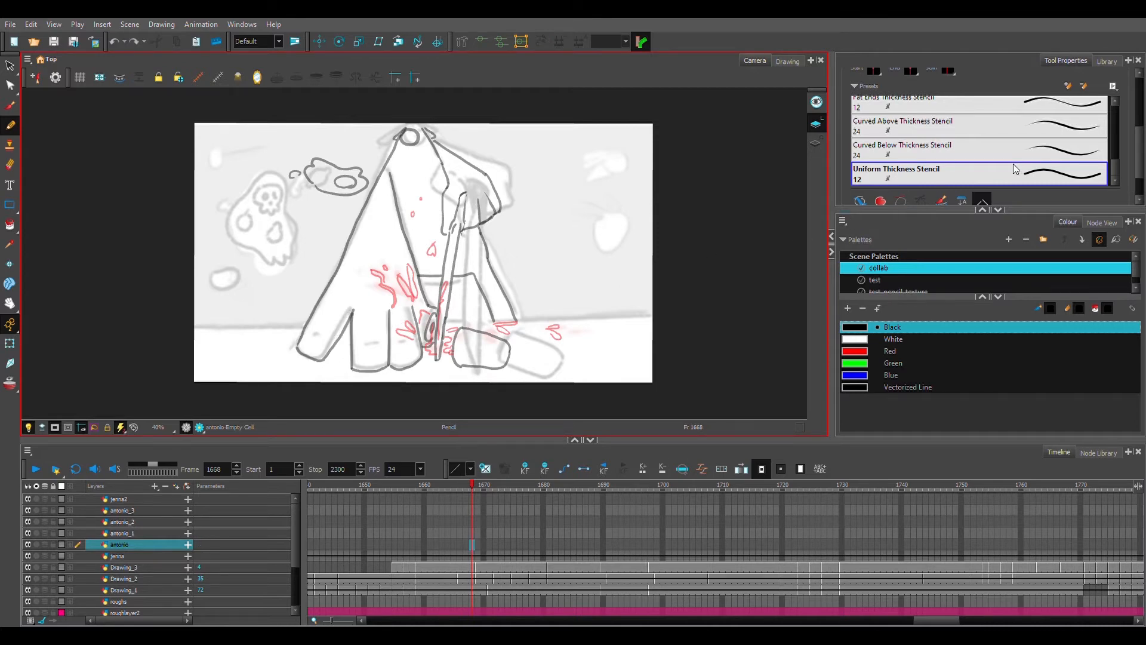
Step: Turn on the Pencil tool's automatic colour art option and switch the antonio layer between Colour Art and Line Art, ending on Line Art
drag(1137, 147, 1136, 164)
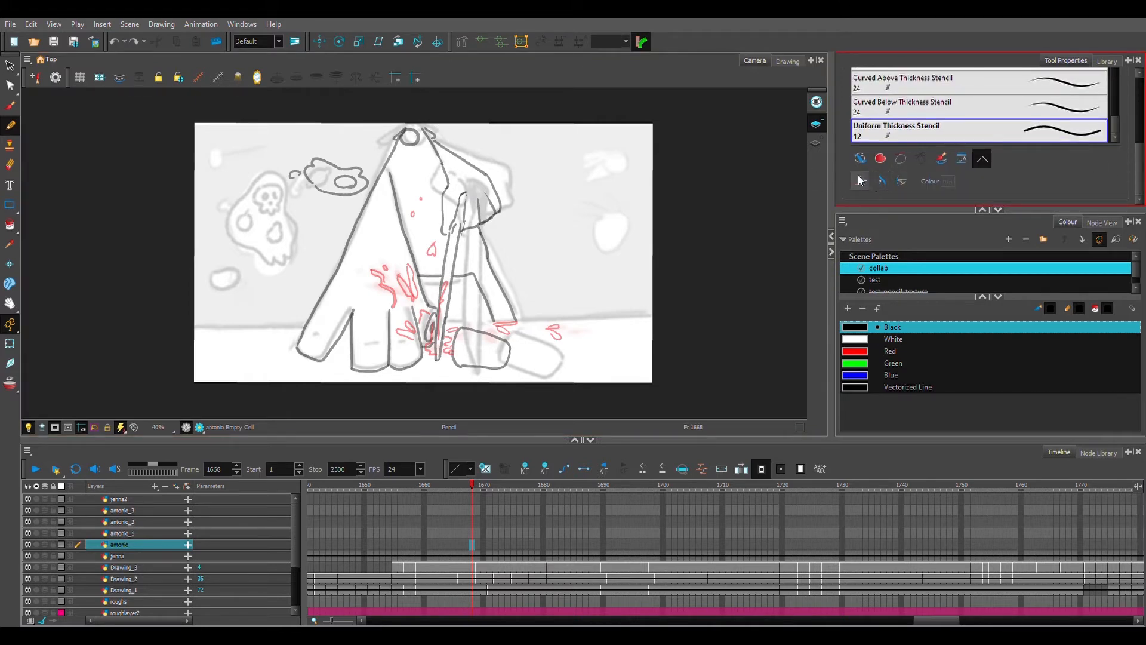
click(941, 159)
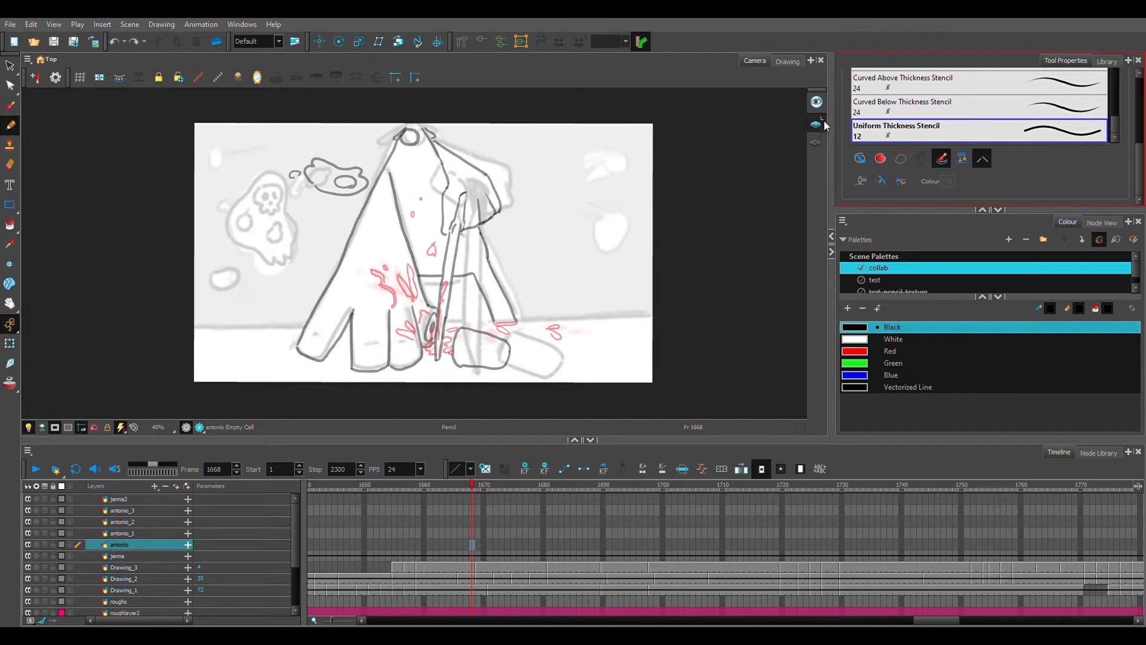
click(816, 142)
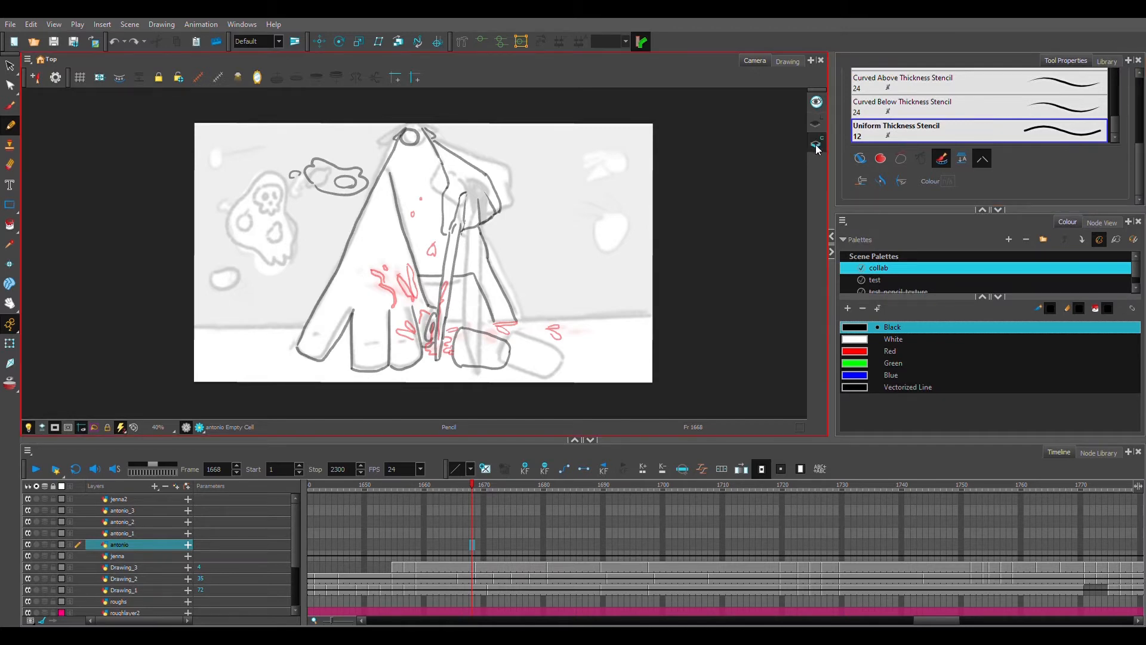
click(818, 127)
click(819, 143)
click(815, 124)
Step: Select the Drawing_1 cell at frame 1669, compare its Line Art and Colour Art, and make Colour Art active
click(478, 589)
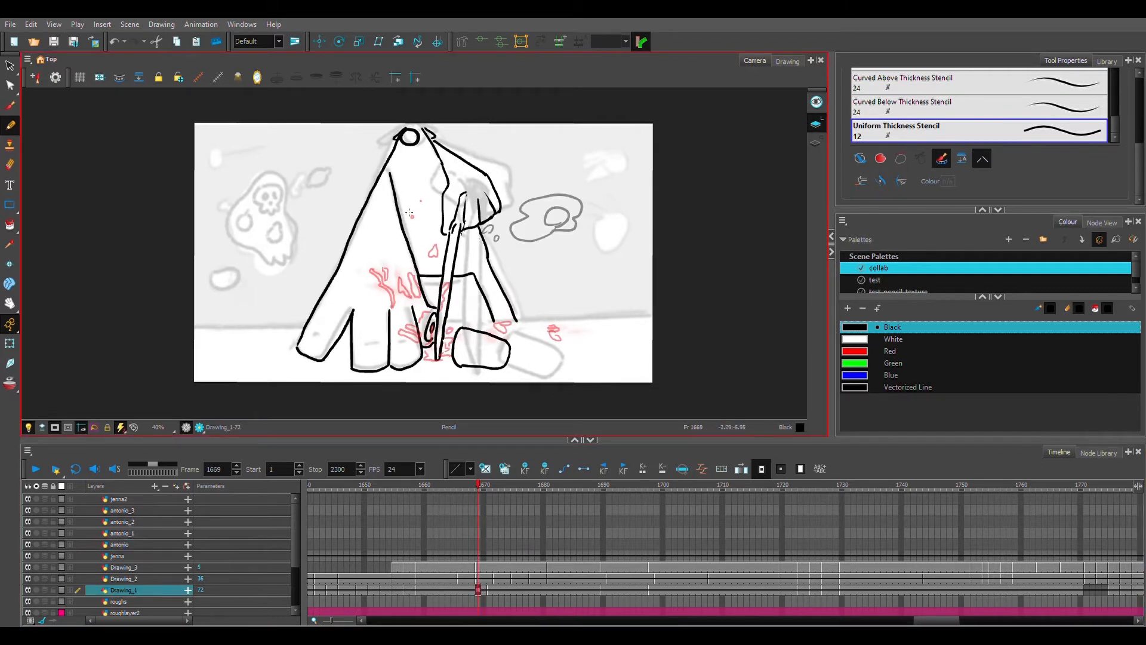
click(817, 143)
click(816, 127)
click(816, 144)
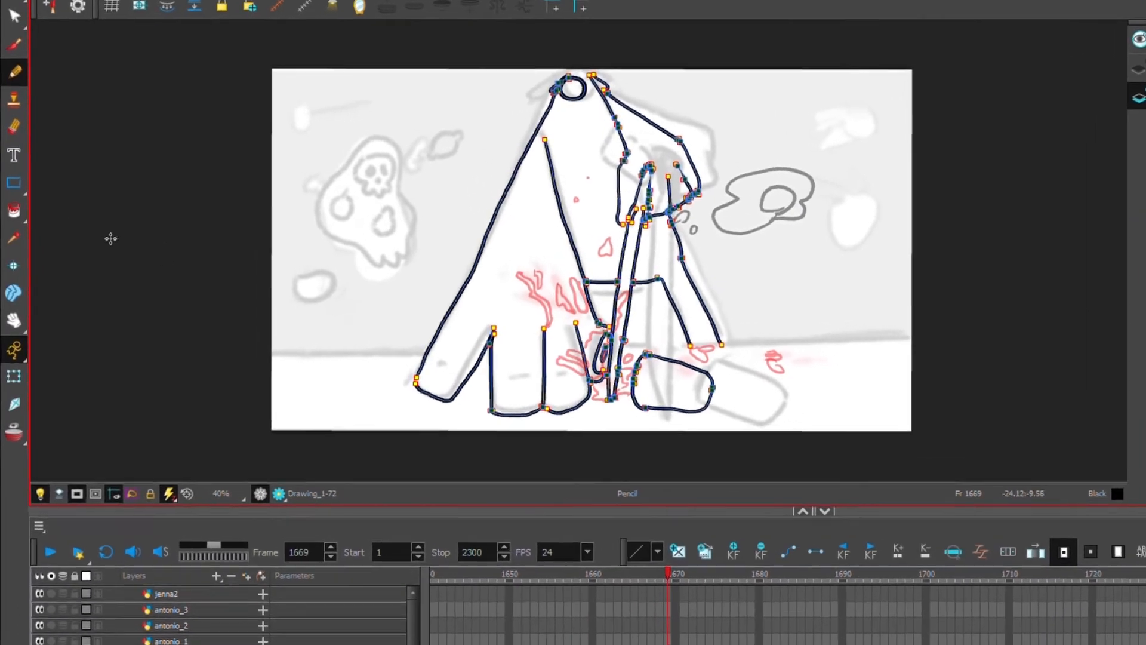
Step: Use the Close Gap tool to close the opening across the top of the figure's head on Drawing_1
click(16, 183)
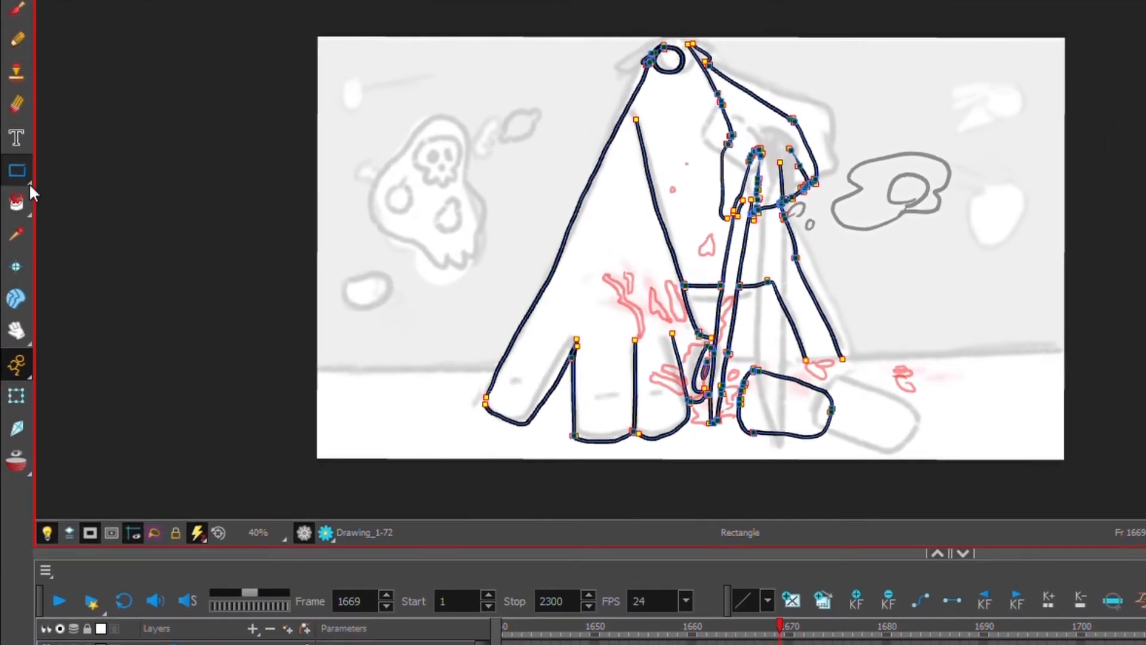
click(18, 205)
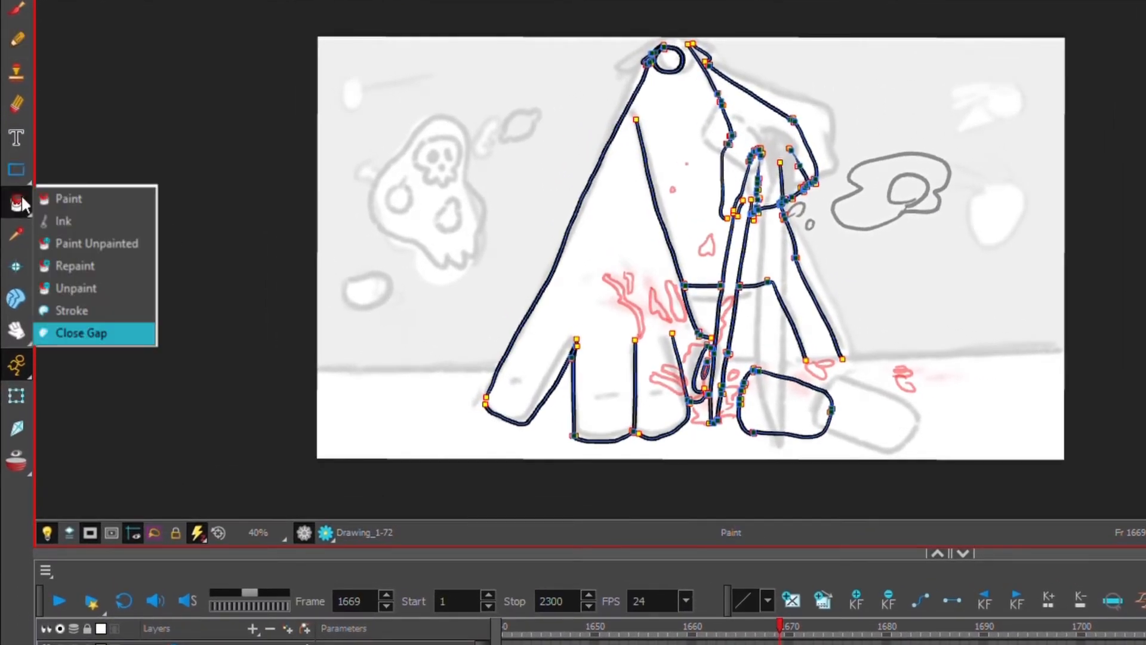
click(81, 333)
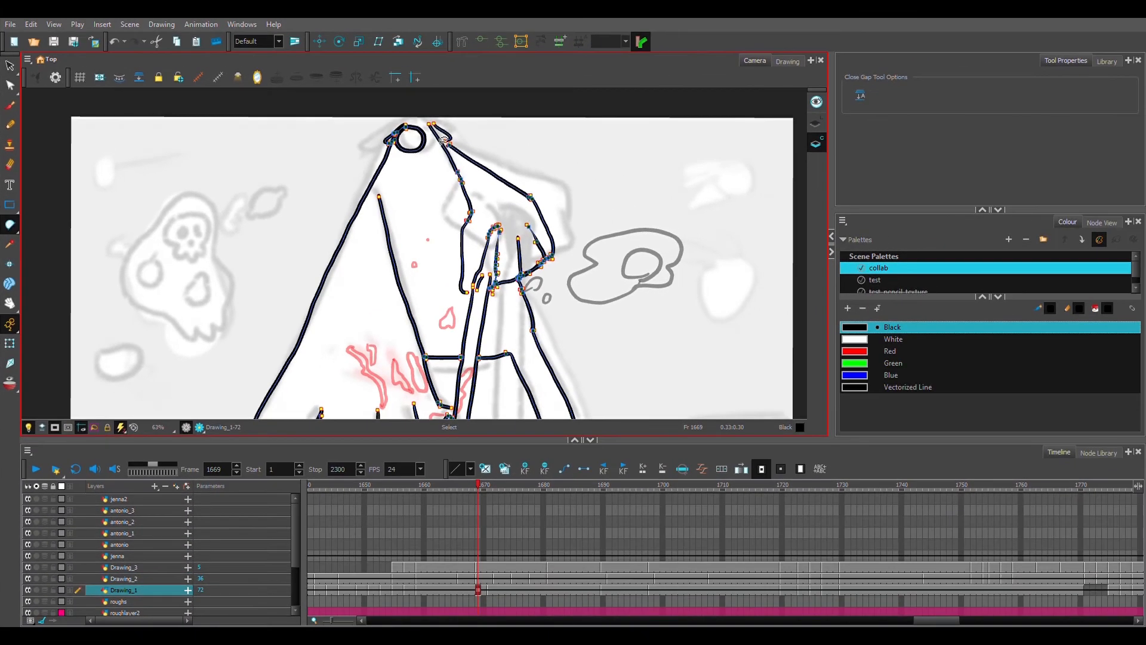
scroll(604, 98, up, 3)
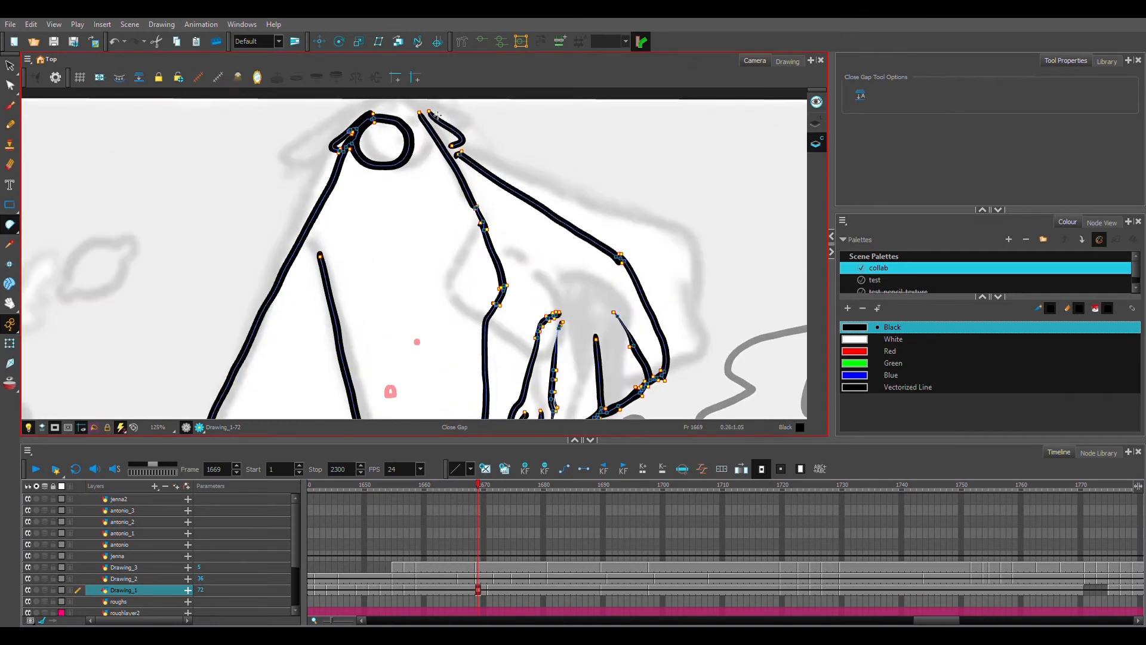
mouse_move(431, 112)
mouse_down()
mouse_move(386, 102)
mouse_move(368, 120)
mouse_up()
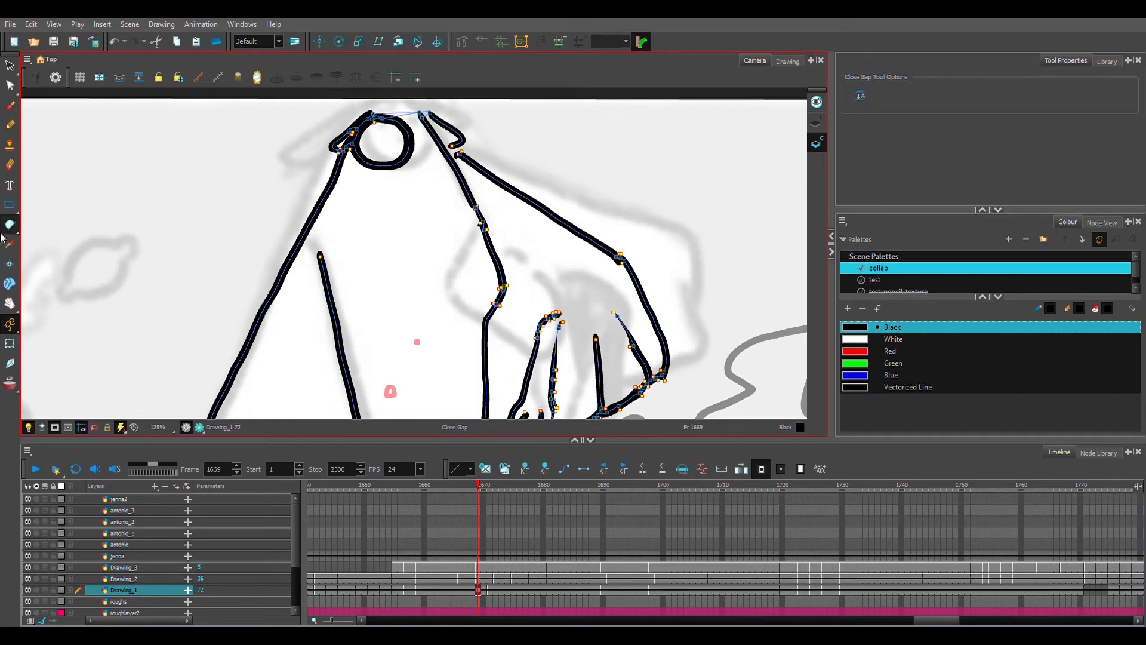
mouse_move(460, 154)
mouse_down()
mouse_move(480, 183)
mouse_move(456, 146)
mouse_up()
key(ctrl+z)
Step: Close the small gap between the stroke ends at the top of the hand inside the sleeve
scroll(510, 176, down, 2)
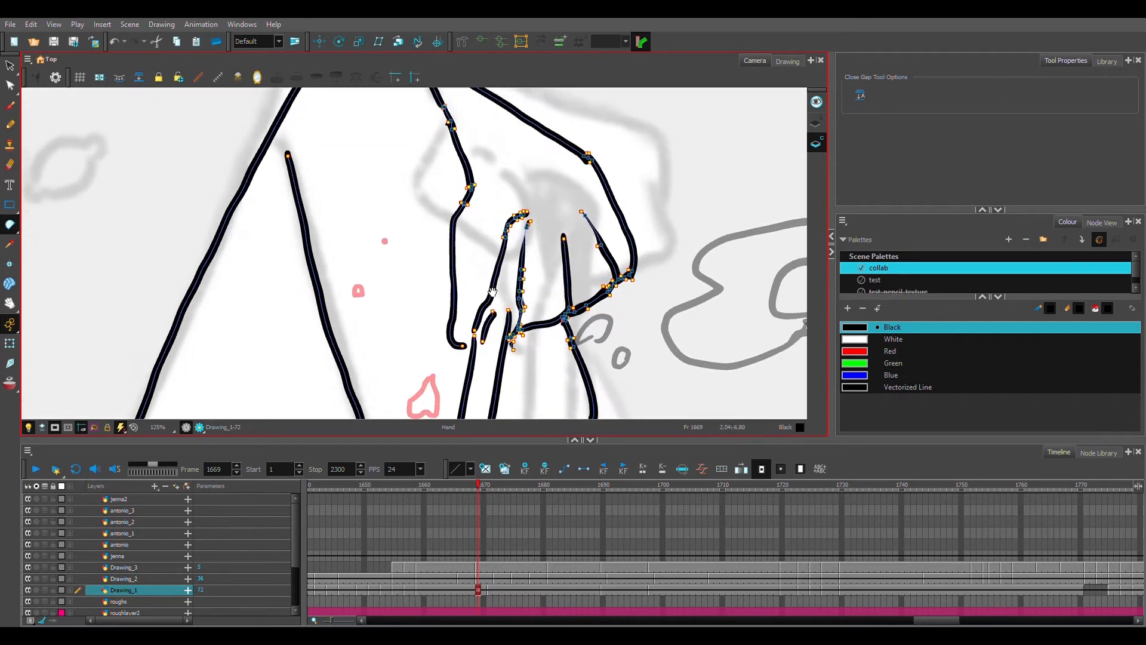
scroll(532, 219, down, 2)
drag(559, 143, 563, 171)
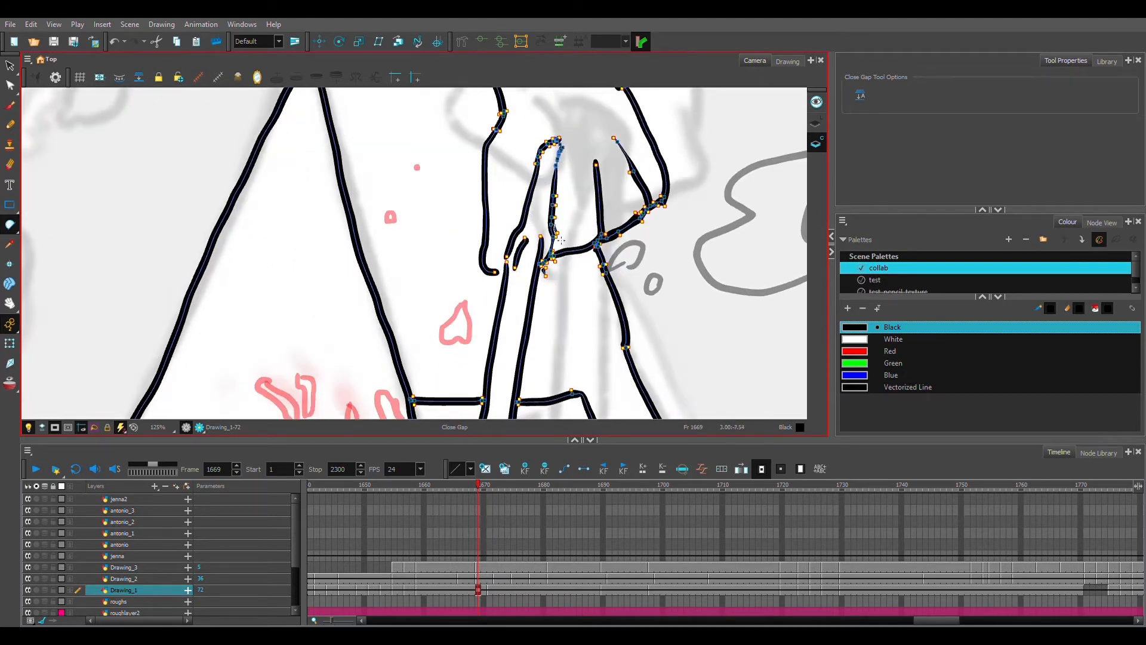
scroll(549, 197, down, 2)
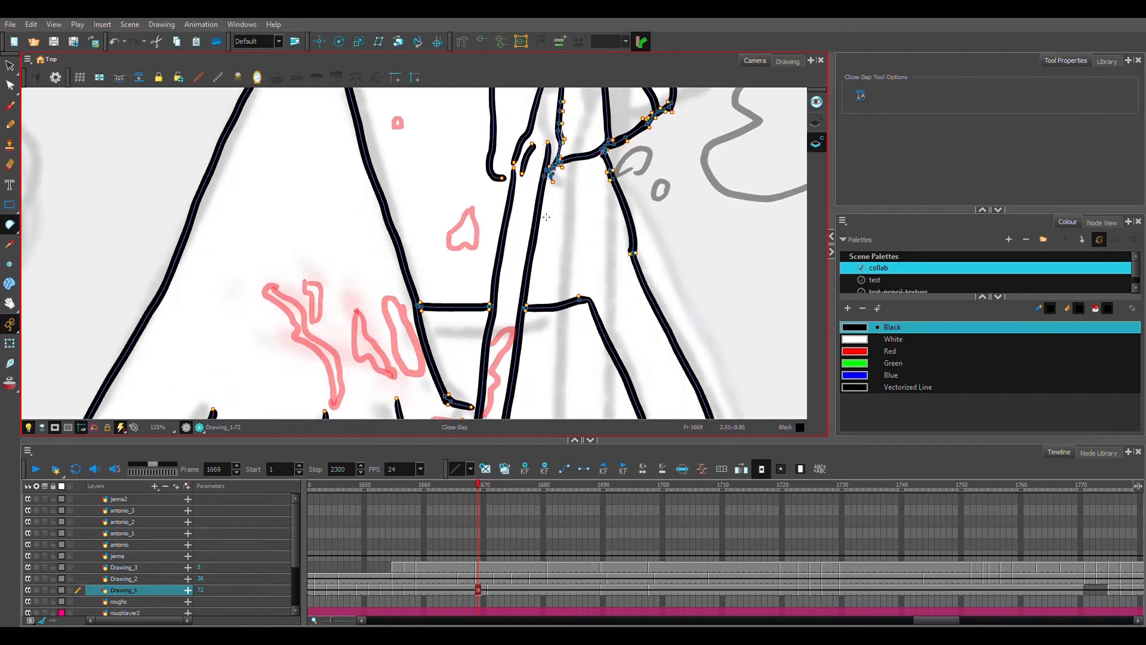
Step: Close the gaps where the body line meets the shaft, along the foot outlines, across the leg's lower end and at the small oval
scroll(558, 256, down, 4)
drag(471, 213, 487, 221)
drag(343, 407, 327, 394)
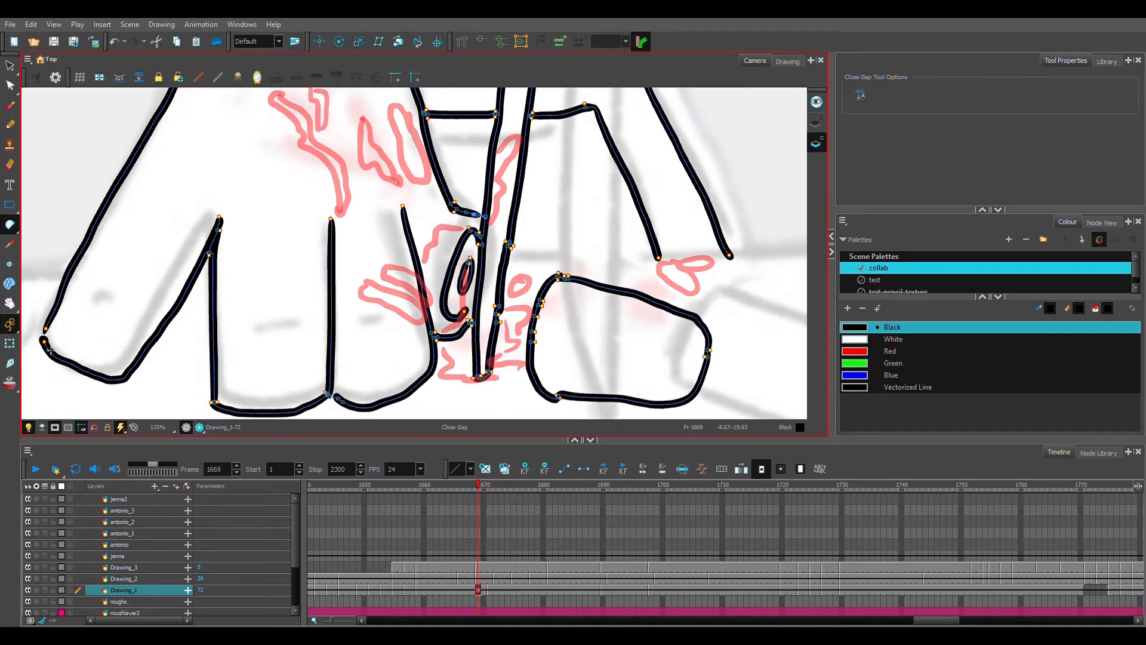
drag(49, 329, 64, 354)
drag(662, 262, 732, 265)
scroll(481, 239, up, 3)
mouse_move(470, 400)
mouse_down()
mouse_move(458, 389)
mouse_move(474, 371)
mouse_move(473, 381)
mouse_up()
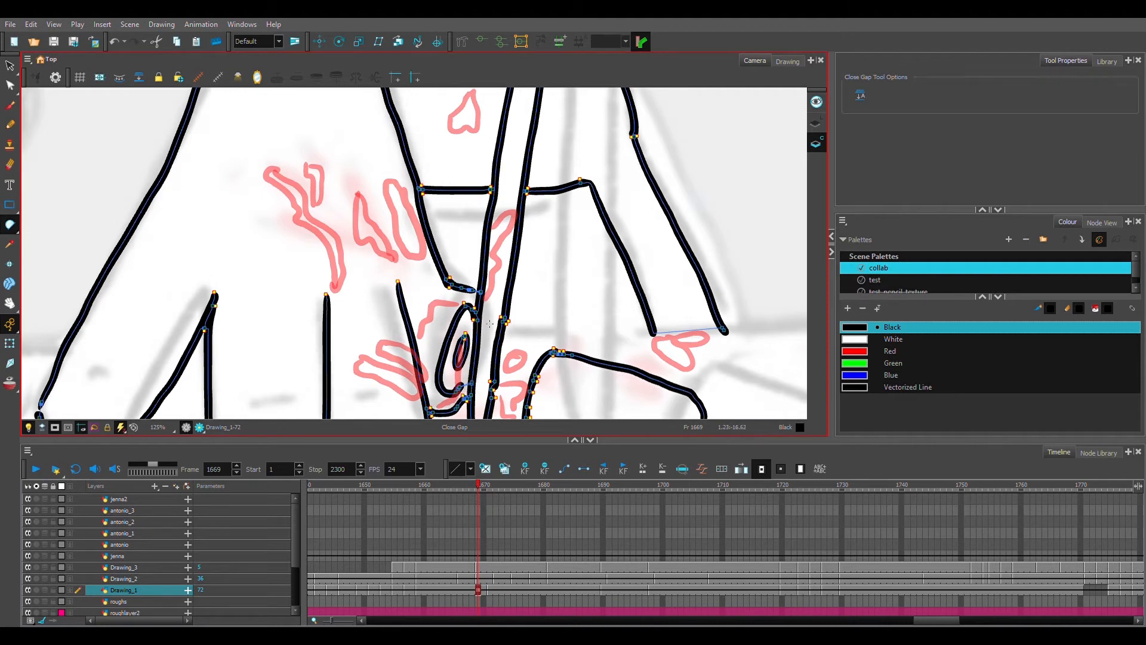
Step: Close the gap between the sleeve's lower end and the upper end of the long shaft
key(space)
drag(512, 229, 513, 379)
drag(529, 196, 515, 297)
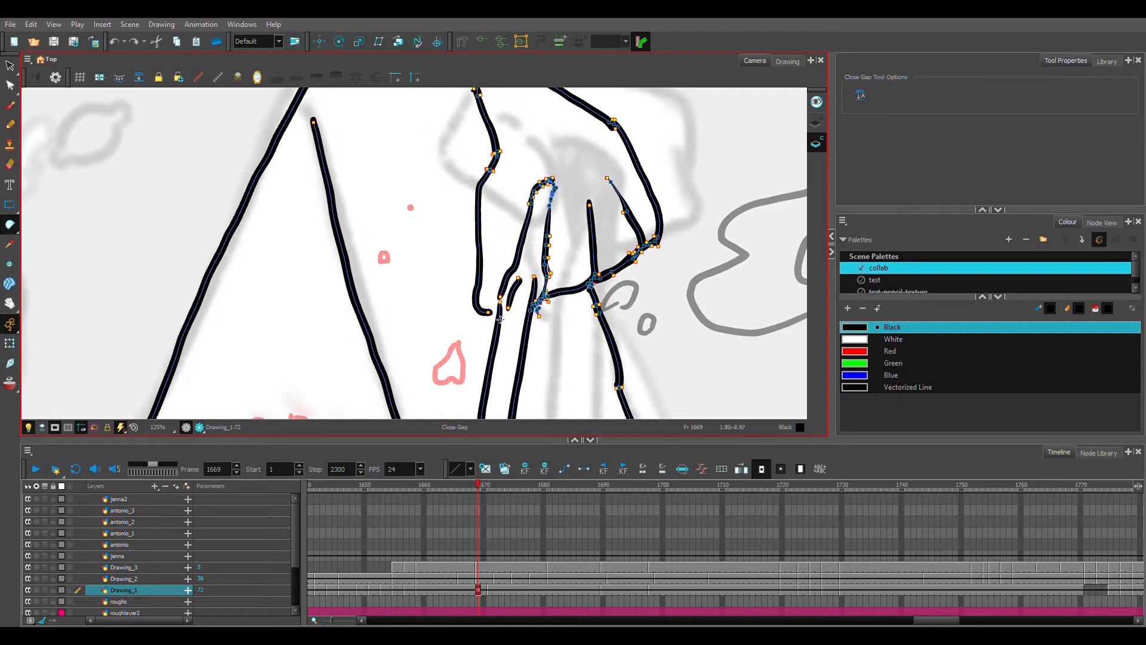
drag(488, 320, 509, 311)
scroll(431, 175, up, 4)
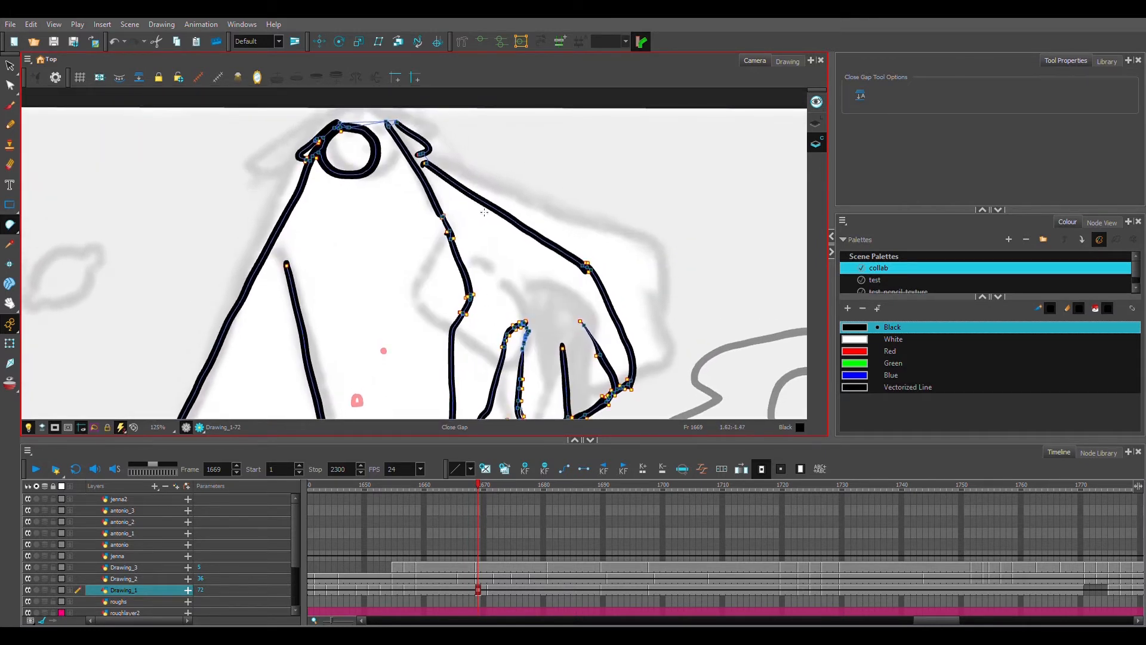
Step: Switch to the Paint tool and fill the small oval beside the base of the shaft with Red
click(9, 224)
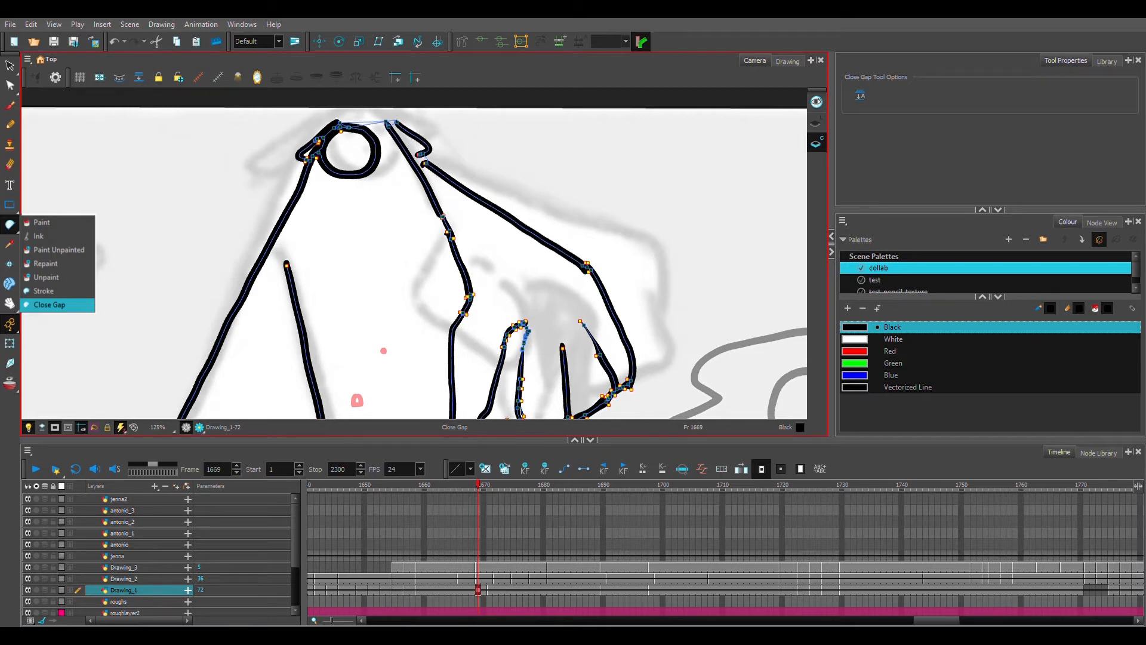
key(alt+i)
click(905, 353)
drag(604, 210, 603, 100)
drag(536, 347, 544, 234)
drag(508, 373, 521, 201)
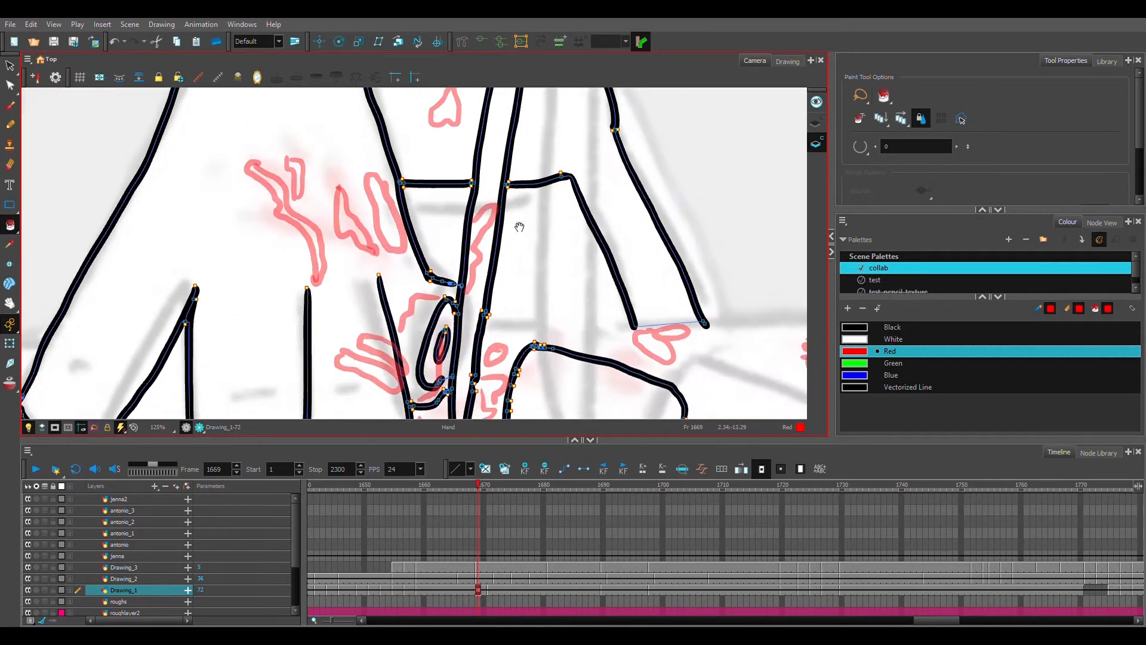
drag(528, 293, 532, 254)
click(445, 328)
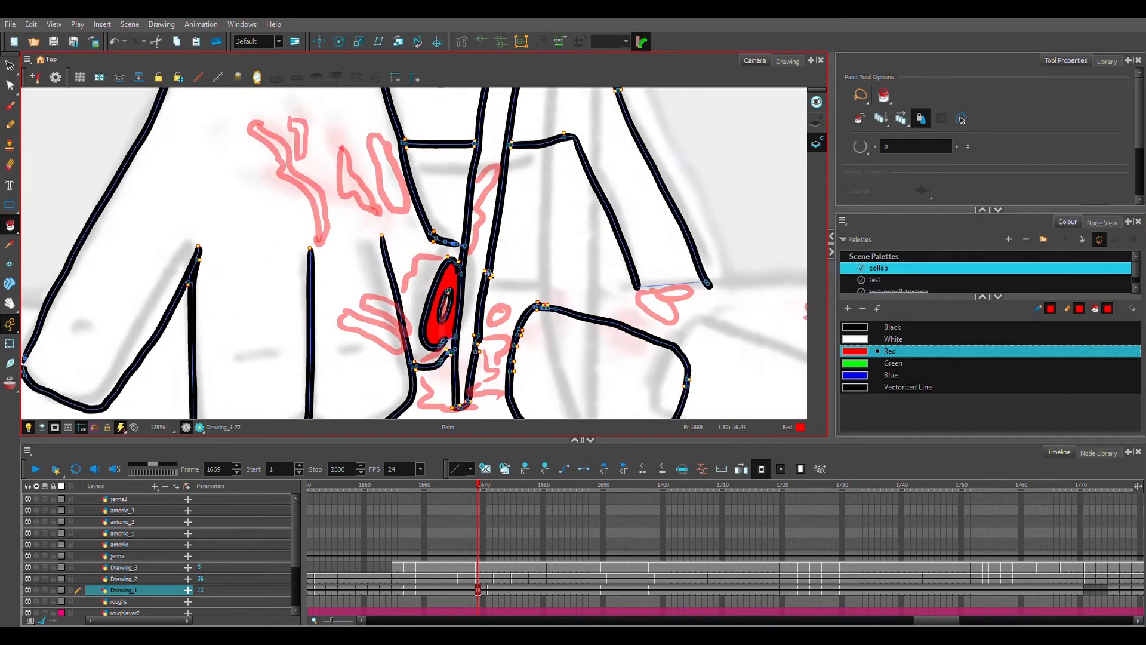
Step: Fill the figure's main body, the other leg, the sleeve and the shaft with Green
click(860, 365)
click(351, 271)
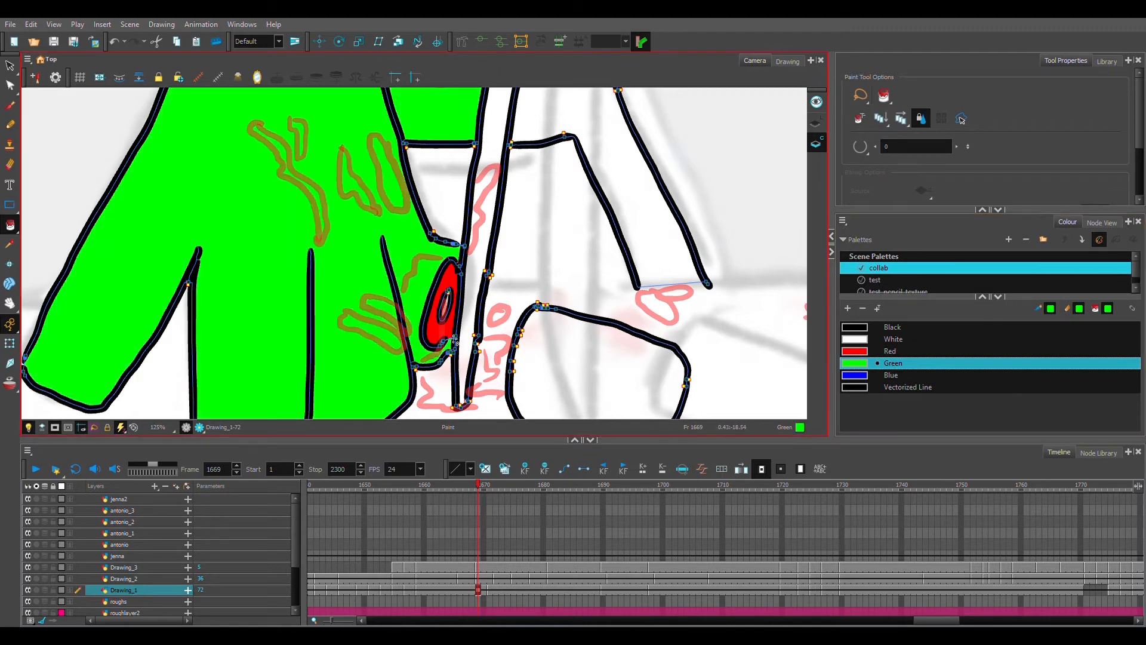
drag(567, 95, 561, 273)
click(567, 301)
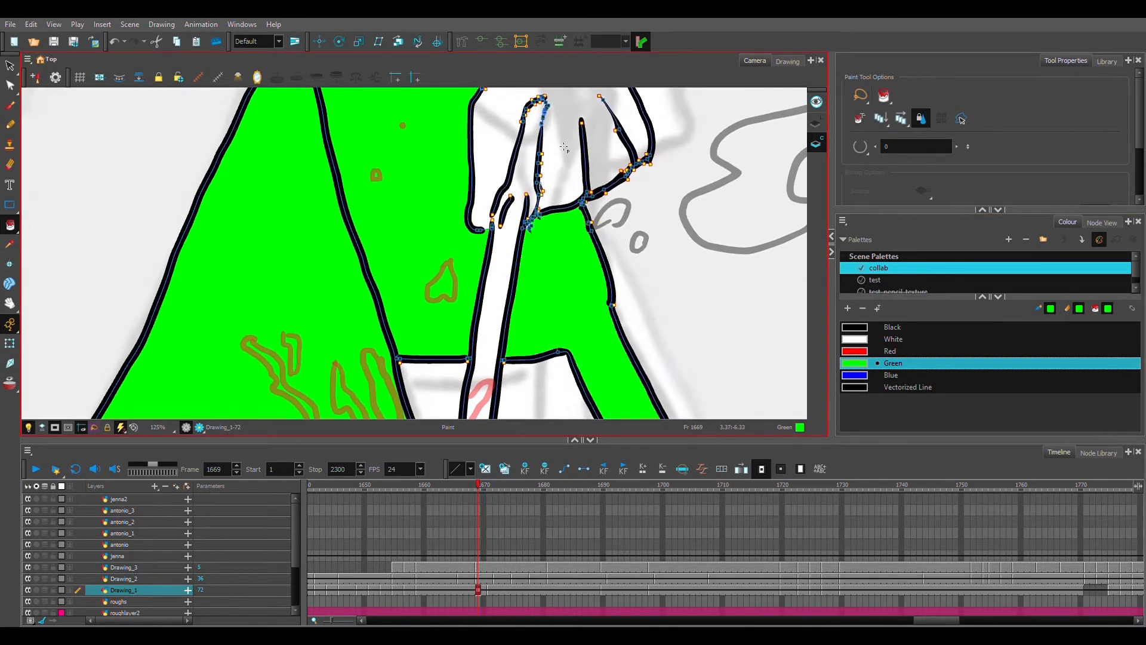
click(571, 194)
drag(594, 173, 561, 259)
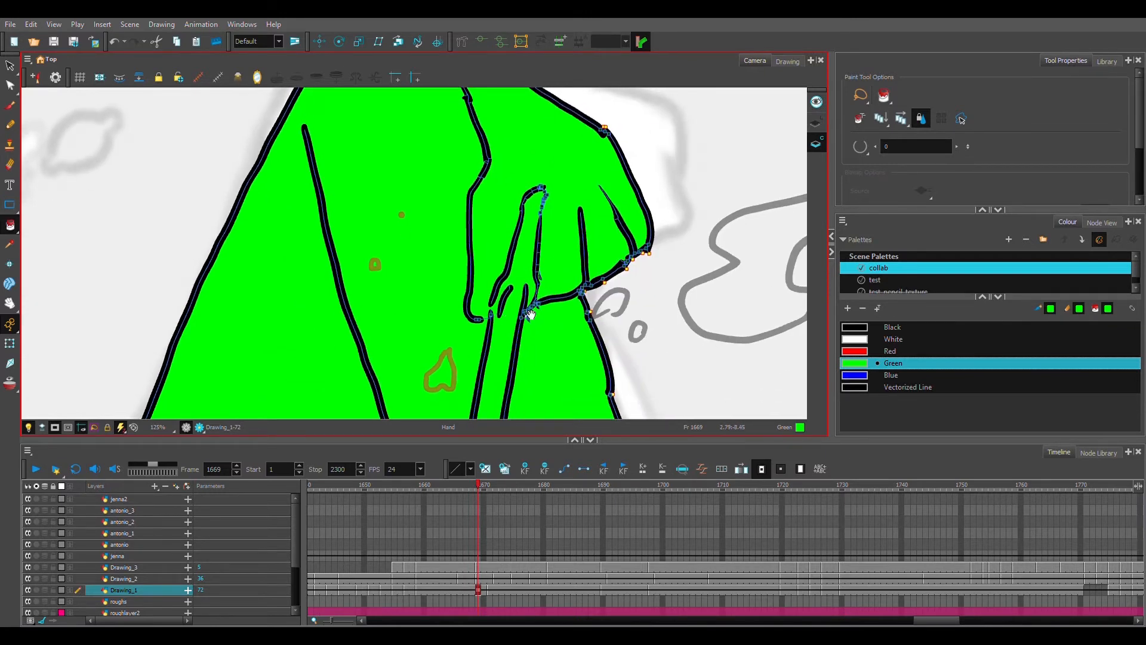
Step: Examine the green fill along the closed gaps from the figure's head down to its legs
drag(574, 216, 582, 353)
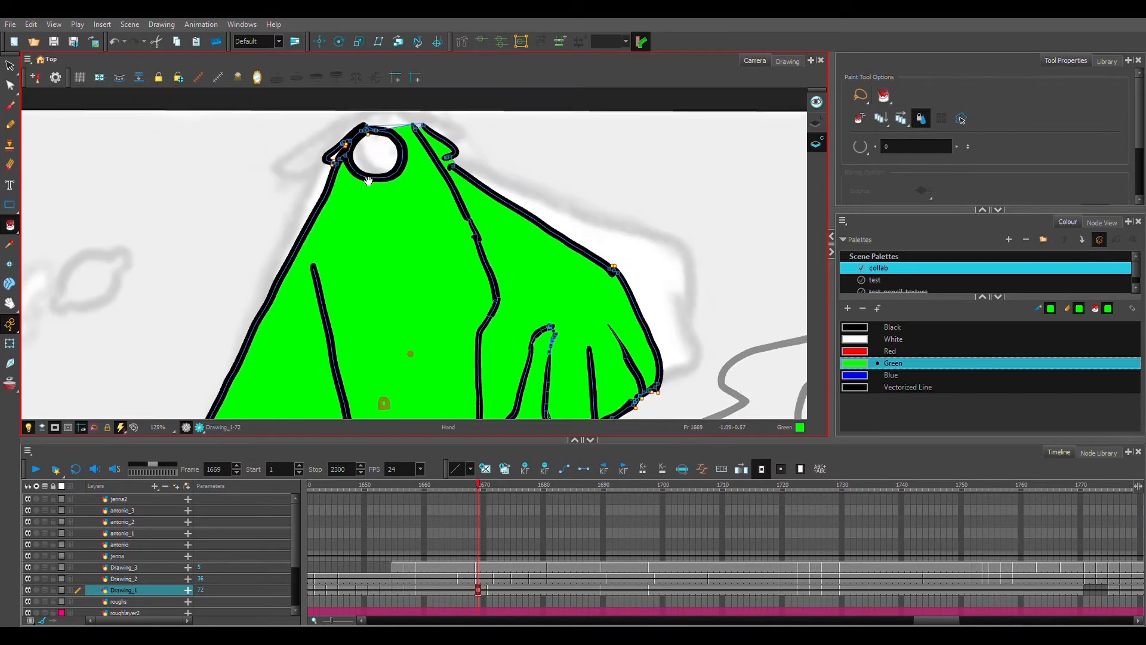
mouse_move(532, 221)
mouse_down()
mouse_move(557, 140)
mouse_move(568, 313)
mouse_up()
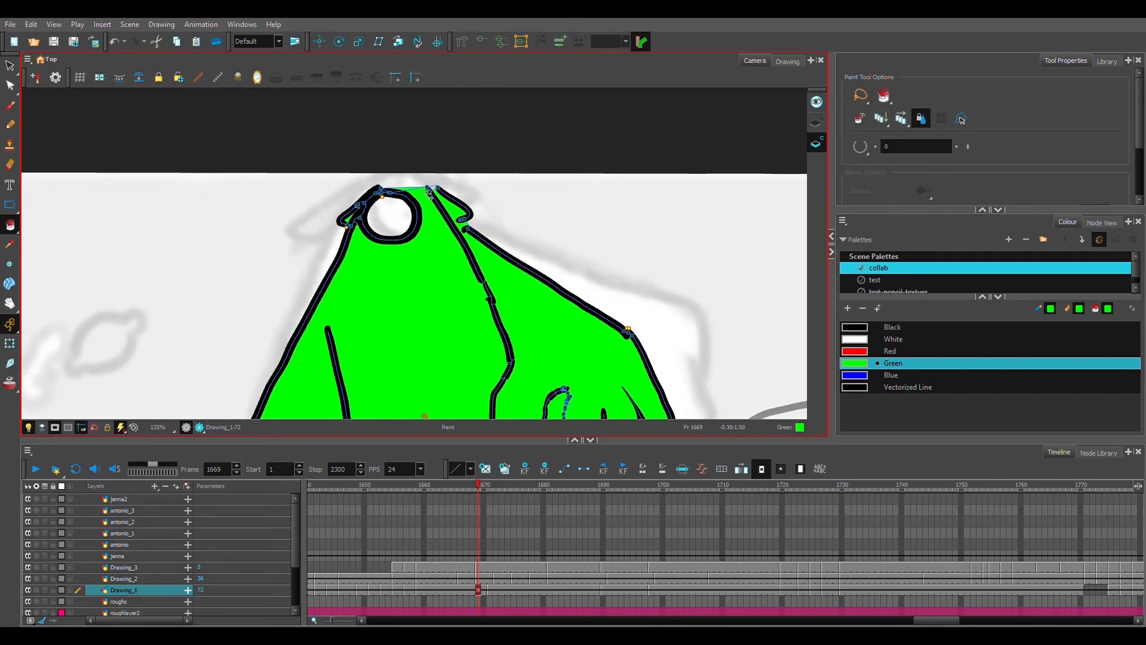
drag(497, 332, 470, 235)
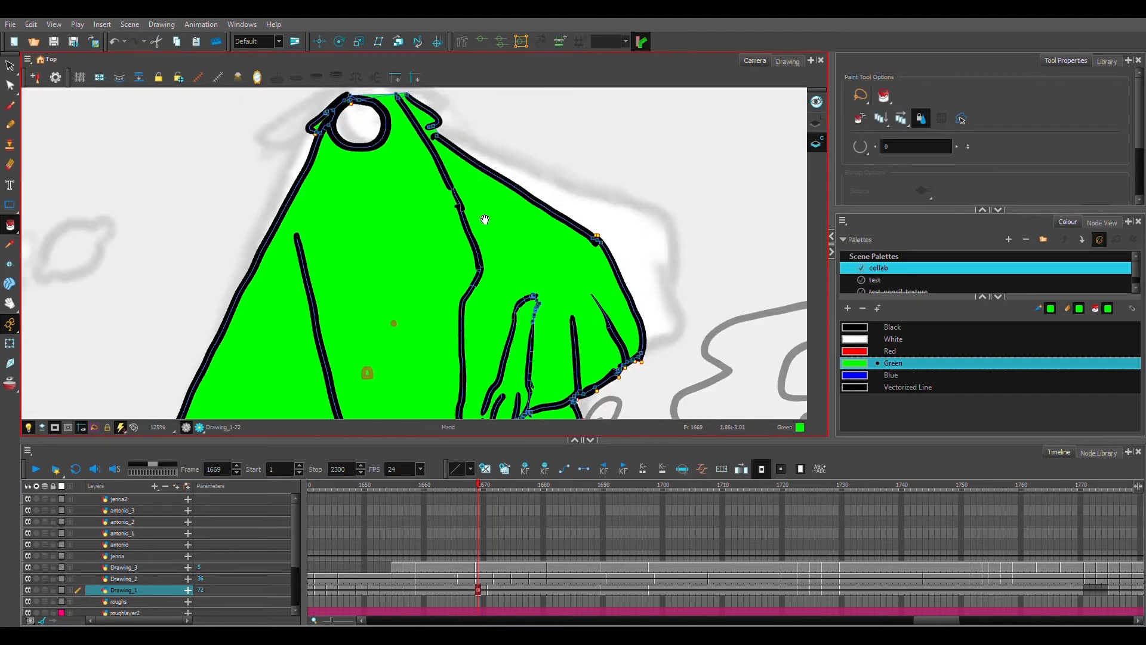
drag(506, 384, 494, 258)
drag(503, 325, 486, 178)
scroll(566, 367, down, 4)
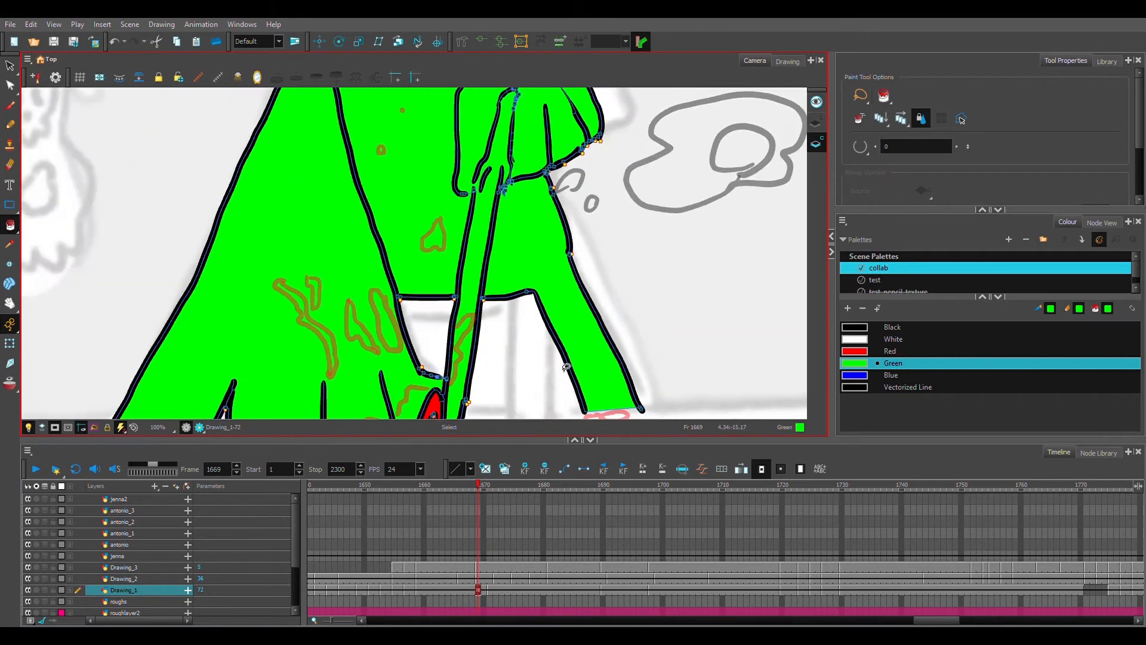
scroll(547, 245, down, 2)
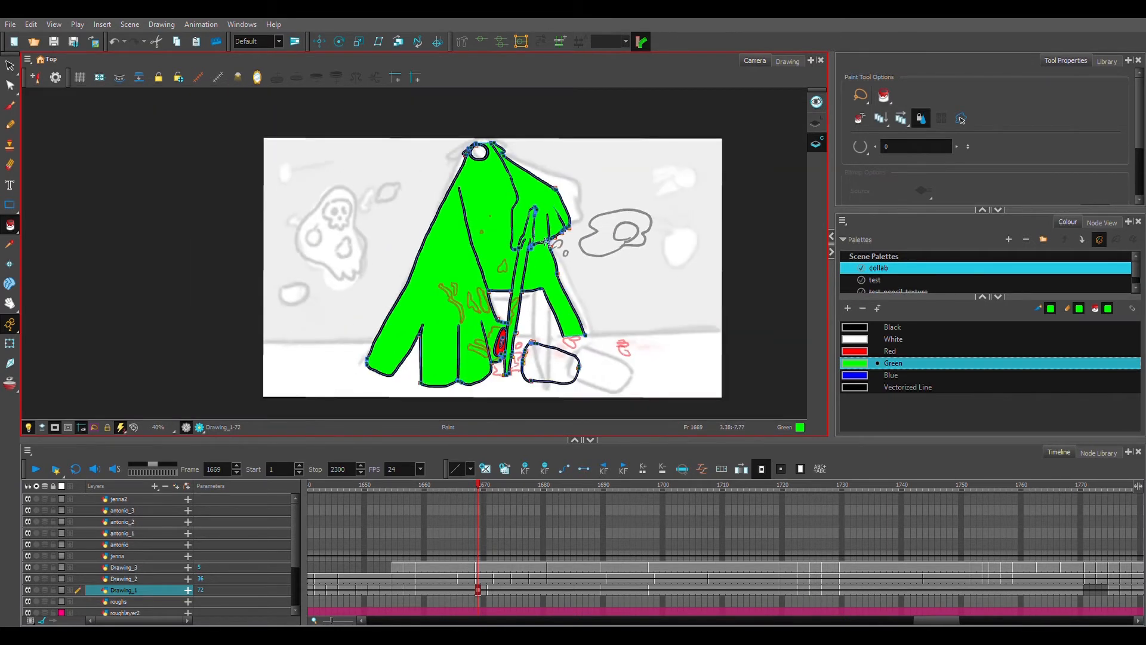
Step: Compare the unpainted drawing at frame 1672 with the painted one, and return to frame 1669
click(501, 490)
mouse_move(500, 489)
mouse_down()
mouse_move(378, 500)
mouse_move(497, 518)
mouse_up()
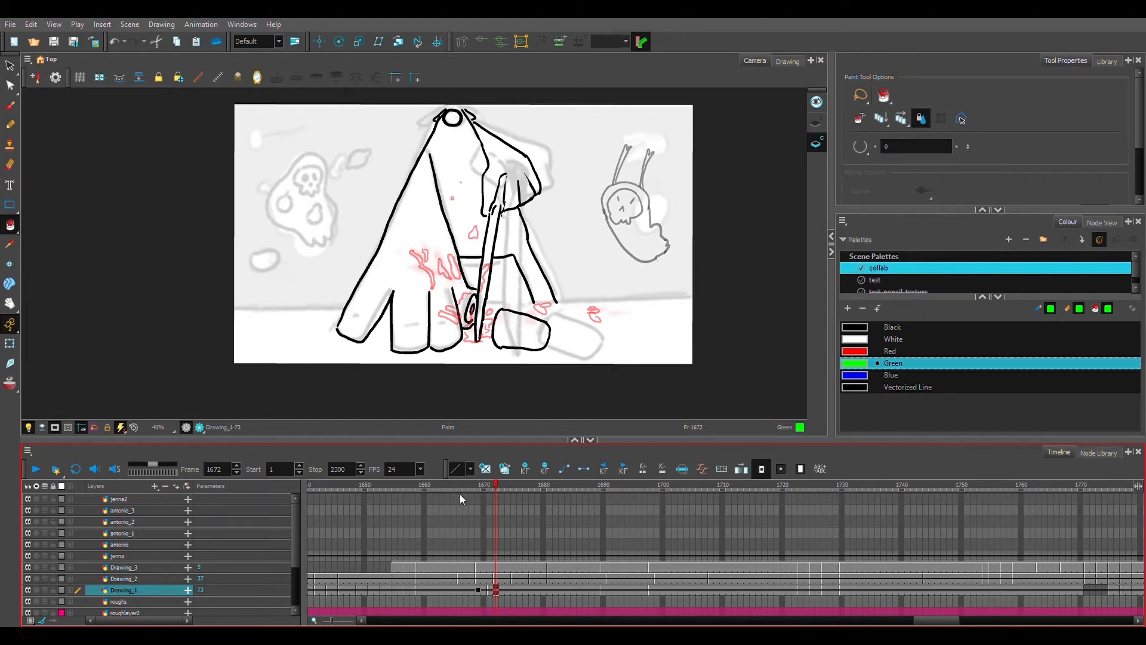
mouse_move(460, 493)
mouse_down()
mouse_move(511, 488)
mouse_move(478, 491)
mouse_up()
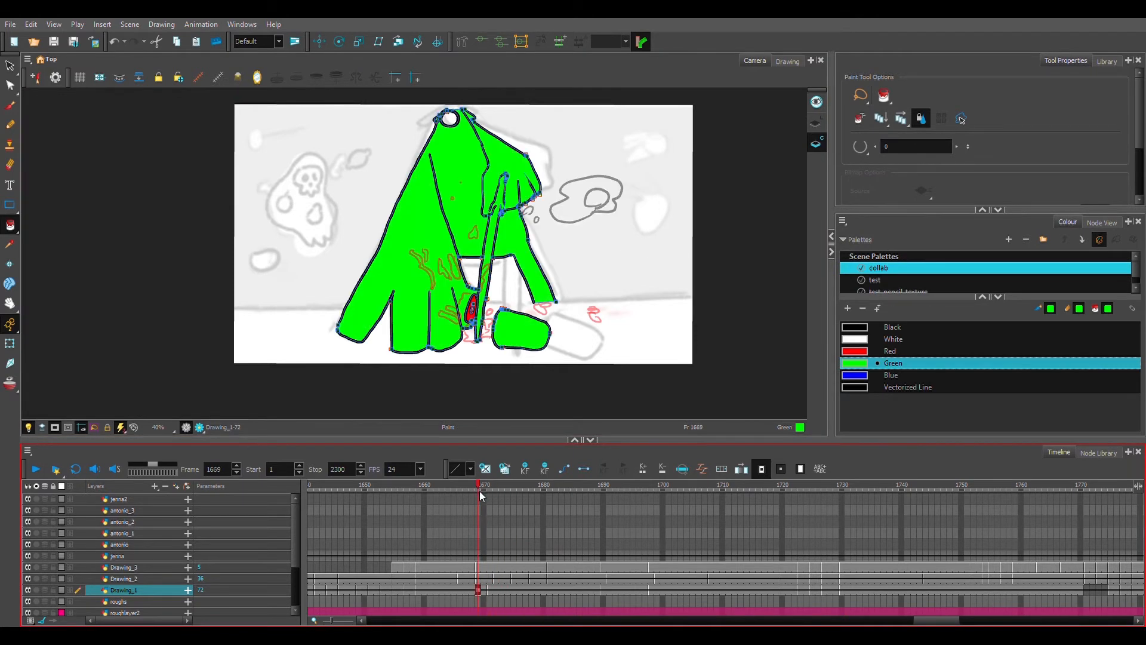
Step: Switch Drawing_1 between Line Art and Colour Art to compare the two art layers, ending on Line Art
click(818, 123)
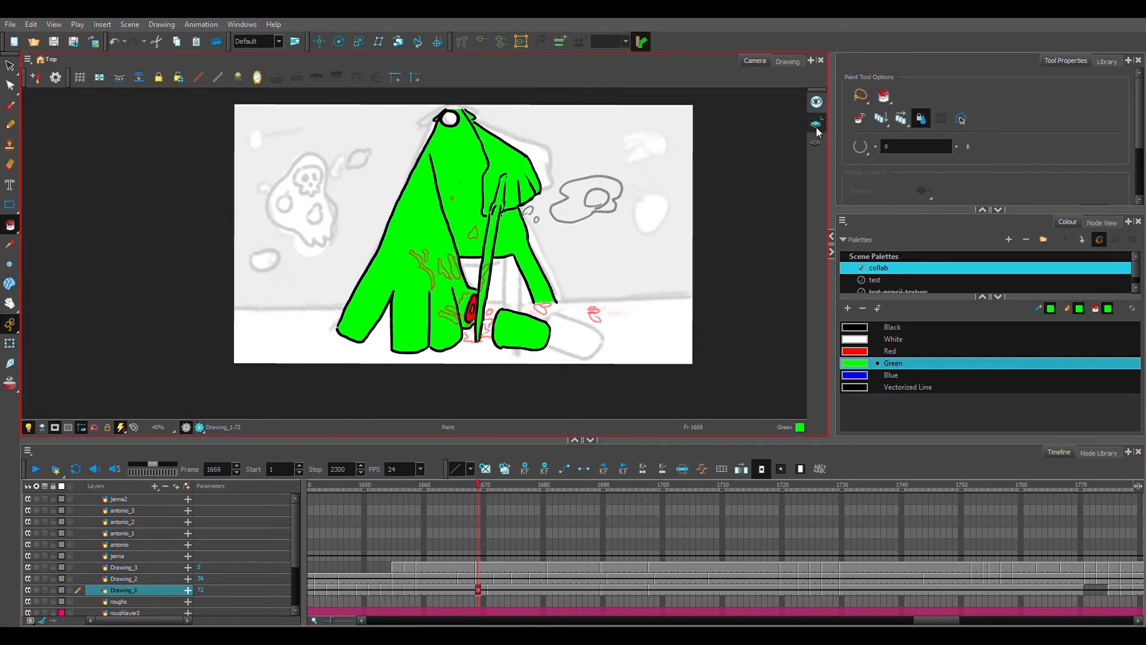
click(818, 142)
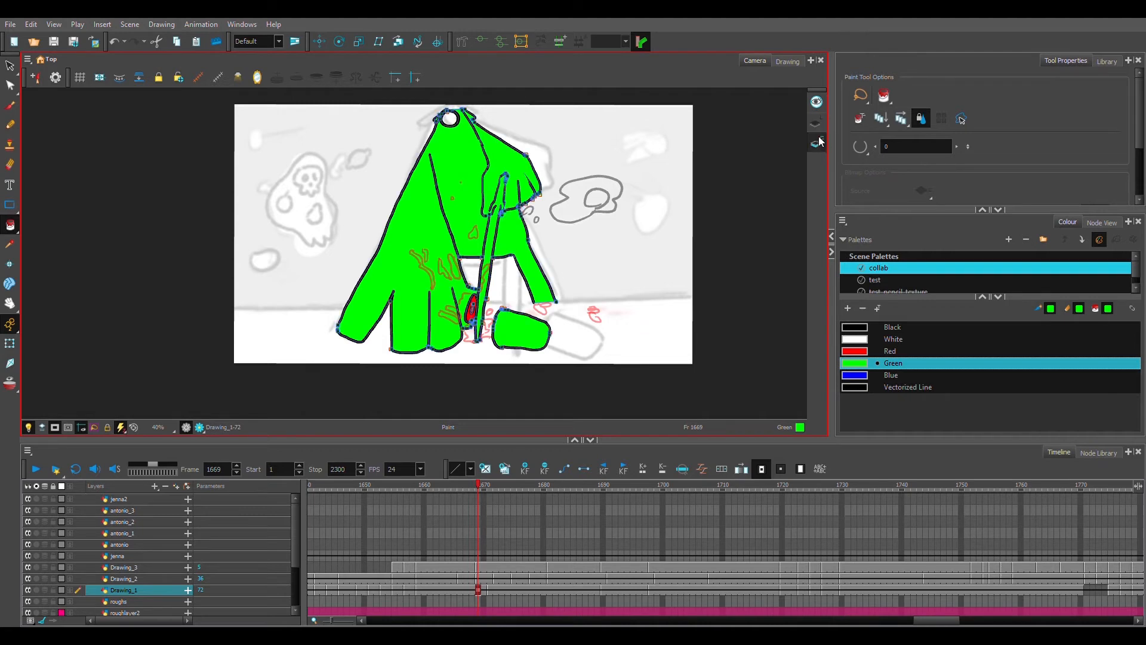
click(817, 124)
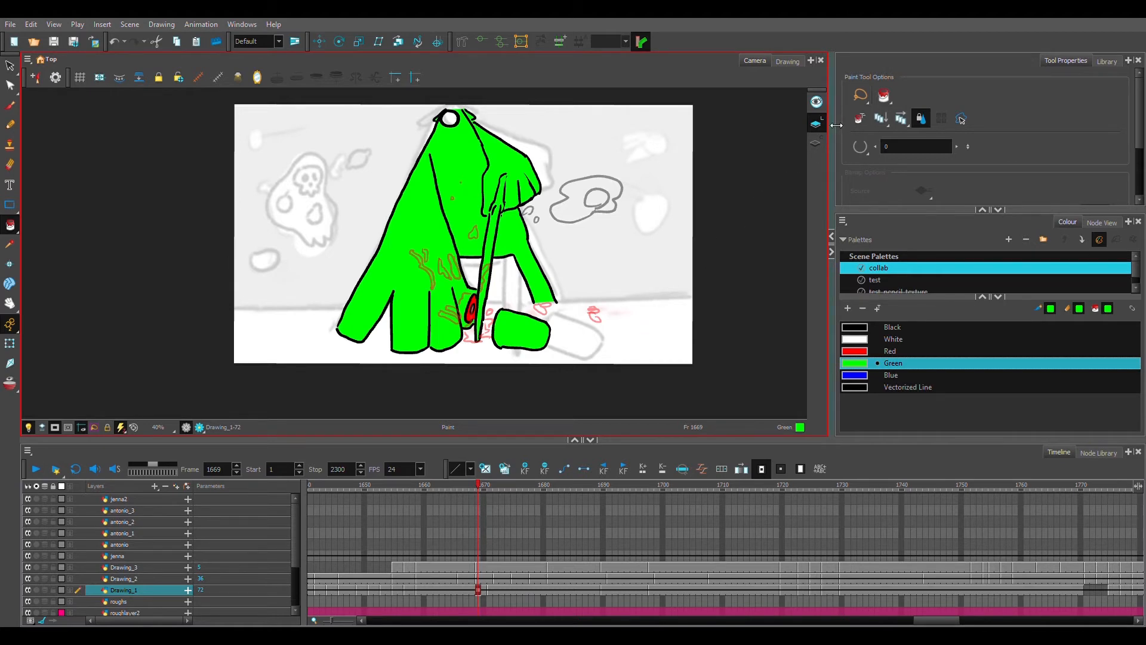
Step: Take the Pencil tool, go to frame 1678 of Drawing_1 and turn on line building mode
key(alt+slash)
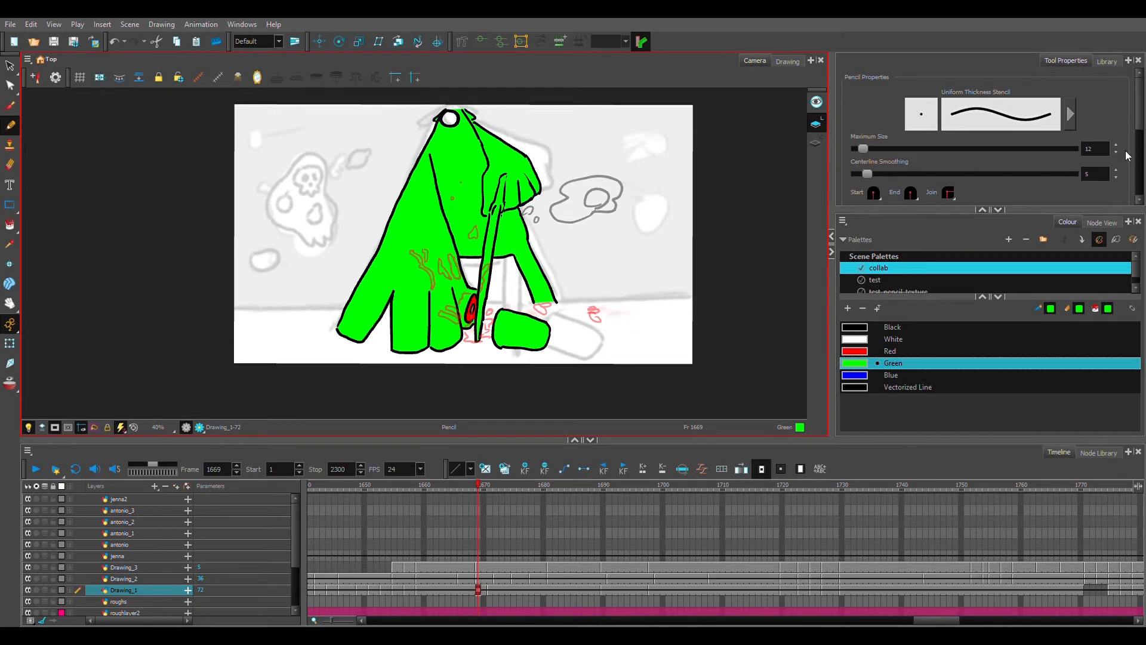
drag(1140, 118, 1128, 191)
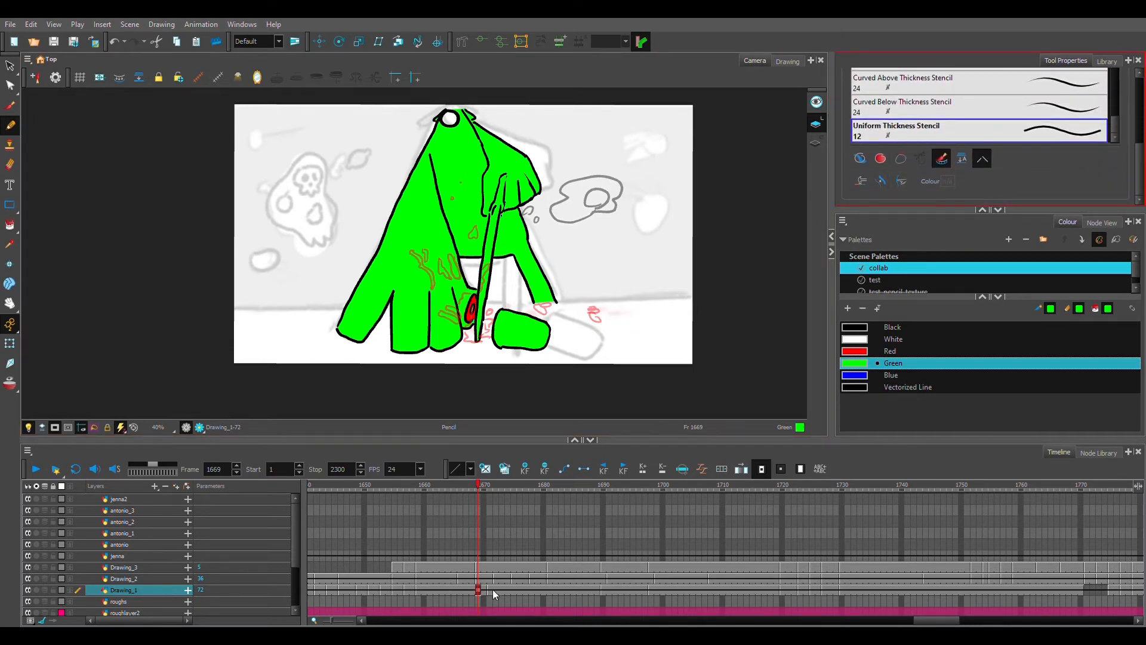
click(531, 589)
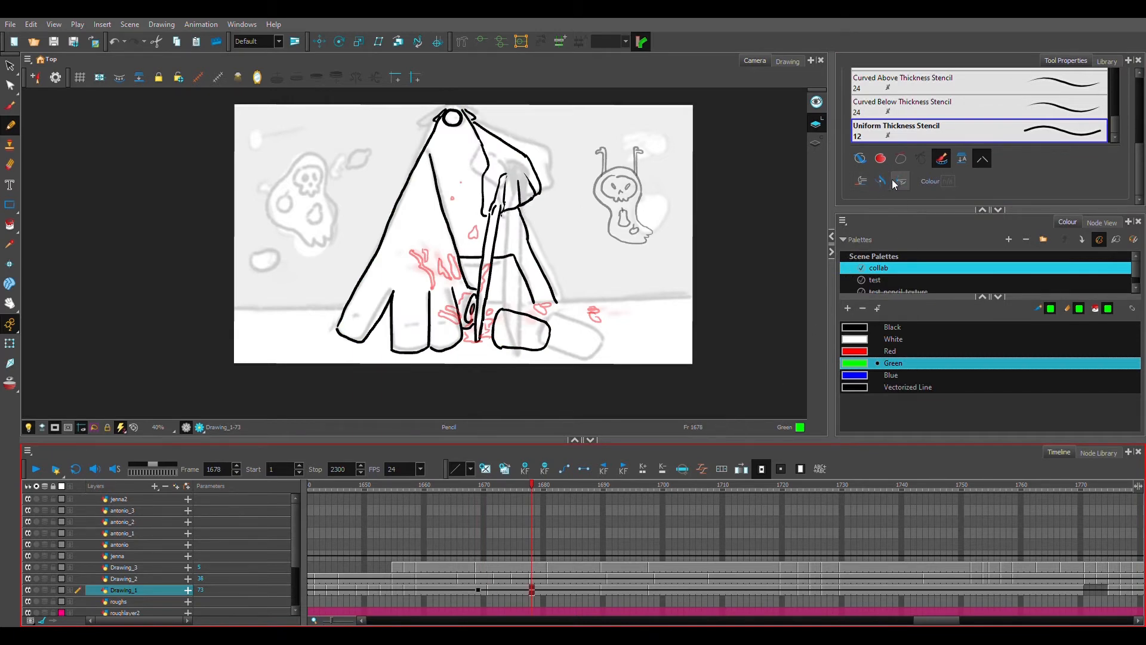
click(863, 183)
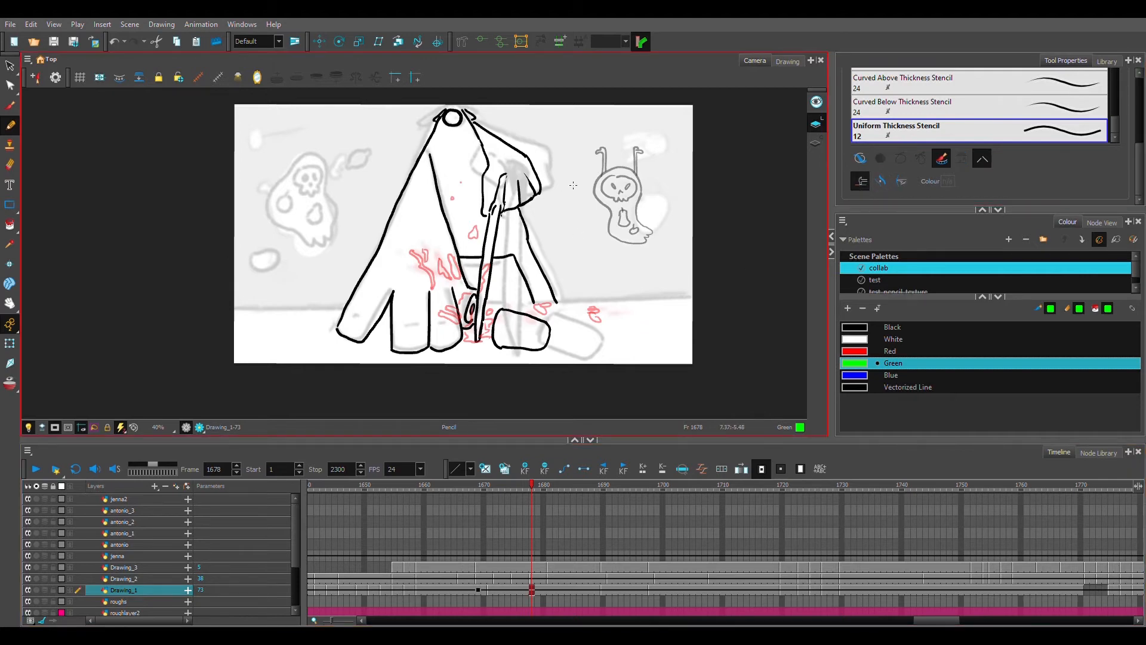
Step: Draw an open oval in Black beside the hanging skull, building its outline from two connected pencil strokes
drag(582, 205, 602, 250)
key(ctrl+z)
click(868, 329)
drag(571, 186, 586, 235)
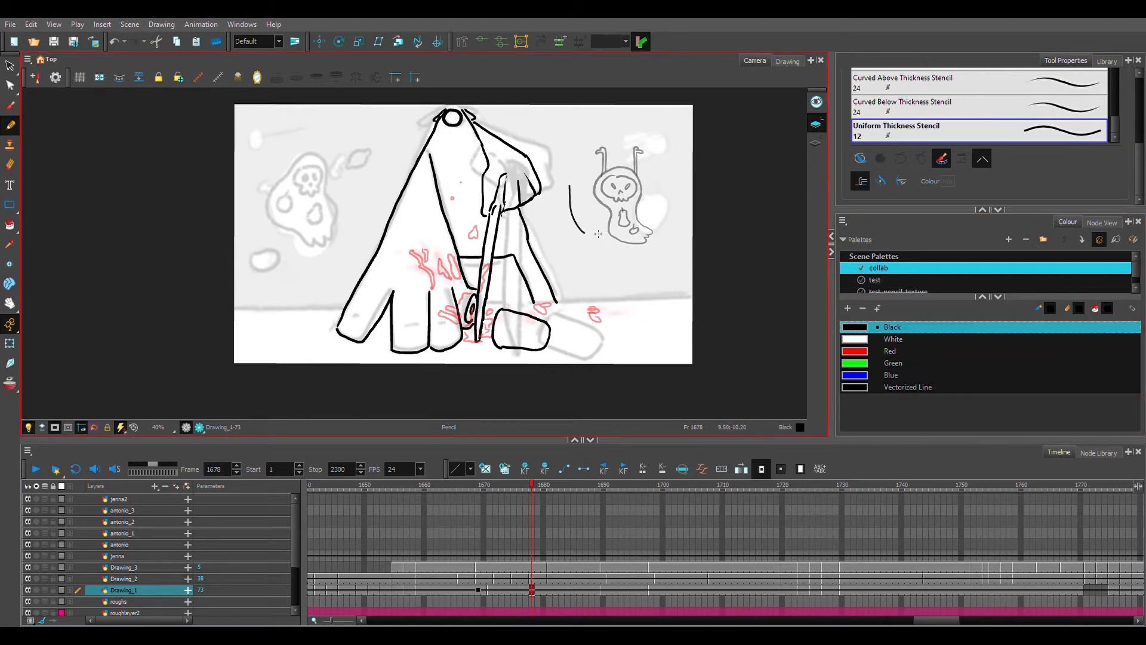
mouse_move(585, 234)
mouse_down()
mouse_move(623, 210)
mouse_move(589, 175)
mouse_up()
Step: Try closing the open oval with line building mode off, undo the attempt and re-enable the mode
click(860, 181)
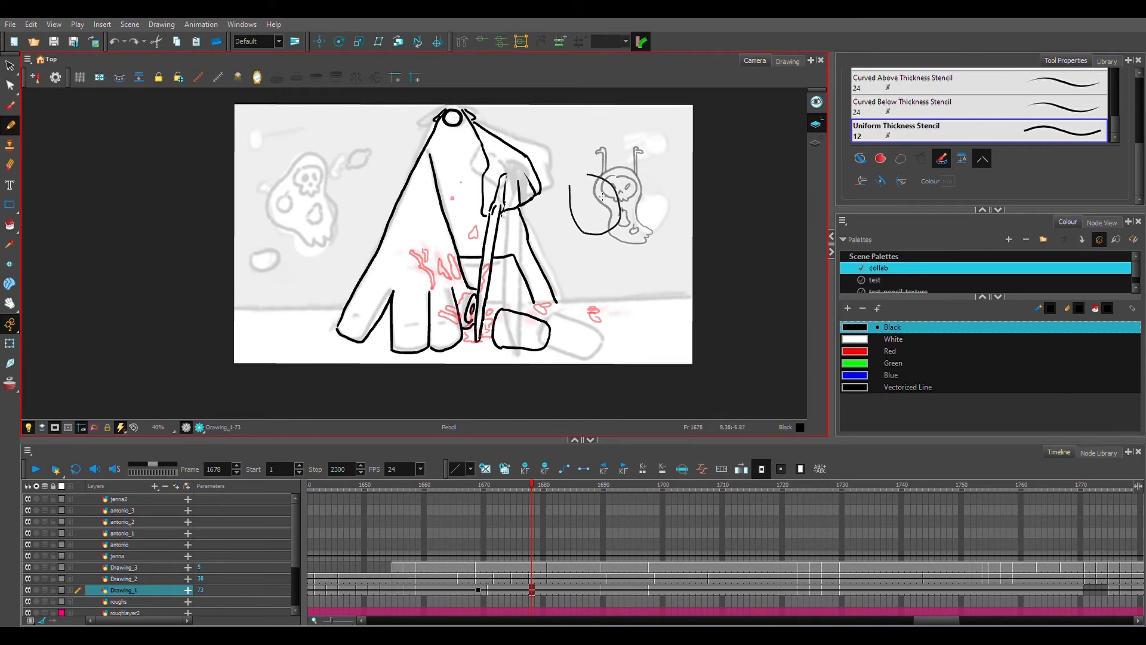
drag(570, 187, 589, 174)
key(ctrl+z)
key(ctrl+z)
click(860, 182)
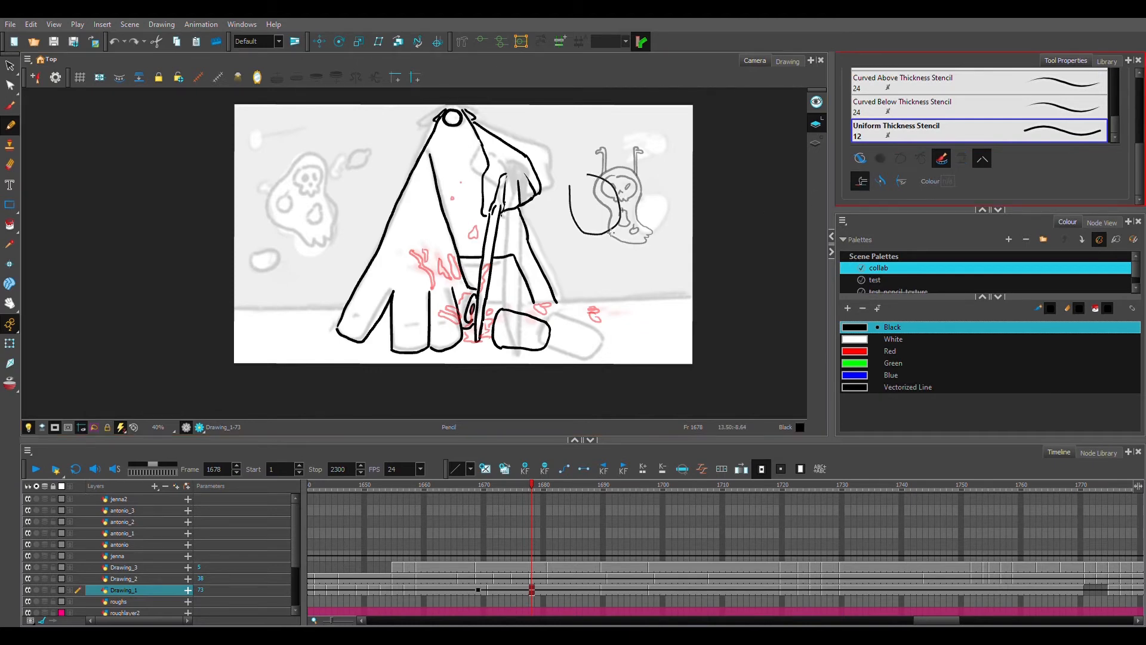
Step: Close the oval's upper-left gap with a connecting pencil stroke and turn line building mode off
drag(570, 186, 590, 173)
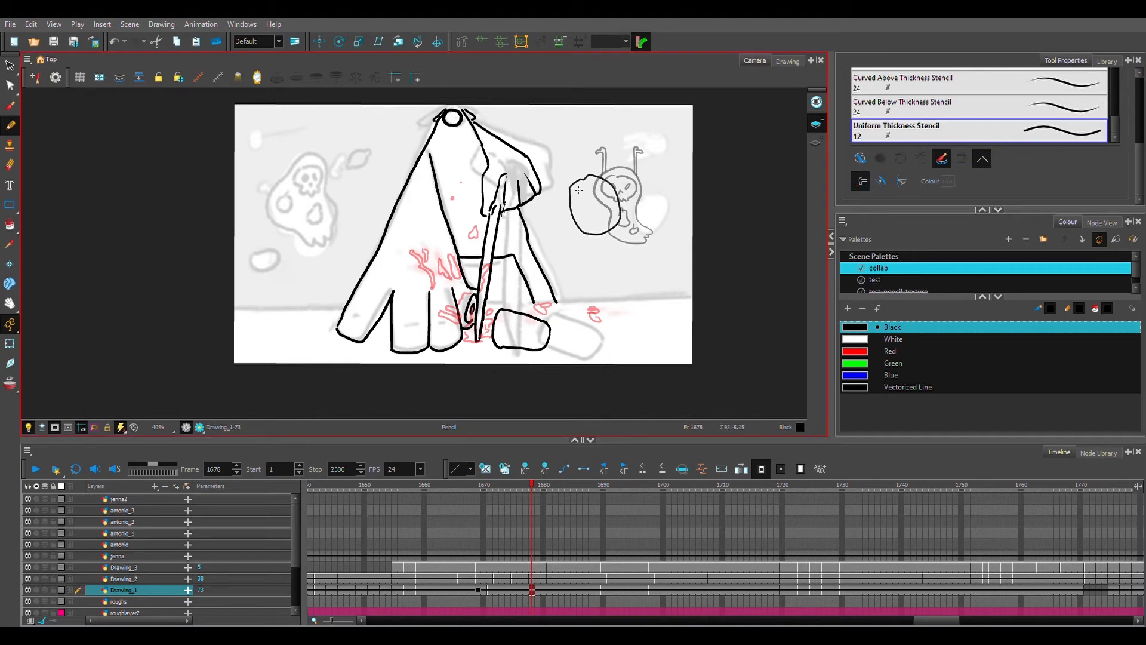
key(ctrl+z)
key(ctrl+shift+z)
key(ctrl+z)
key(ctrl+shift+z)
key(ctrl+z)
mouse_move(570, 192)
mouse_down()
mouse_move(580, 175)
mouse_move(596, 178)
mouse_up()
click(860, 181)
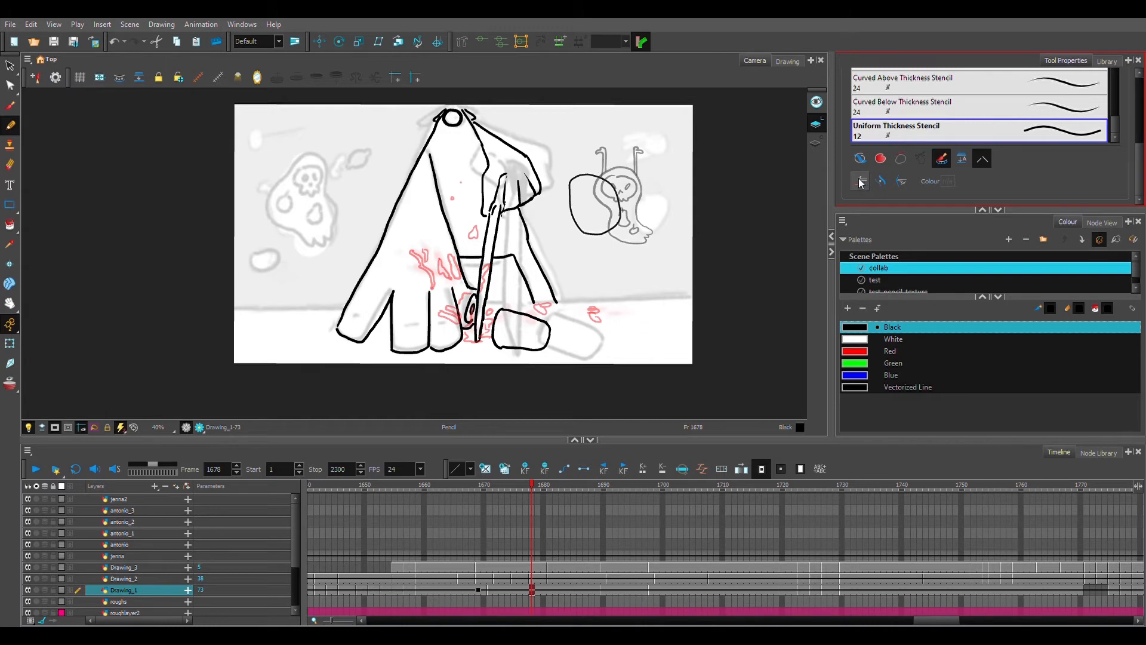
Step: Reshape the oval's lower-left and right edges using the Pencil tool's line adjustment mode
click(881, 181)
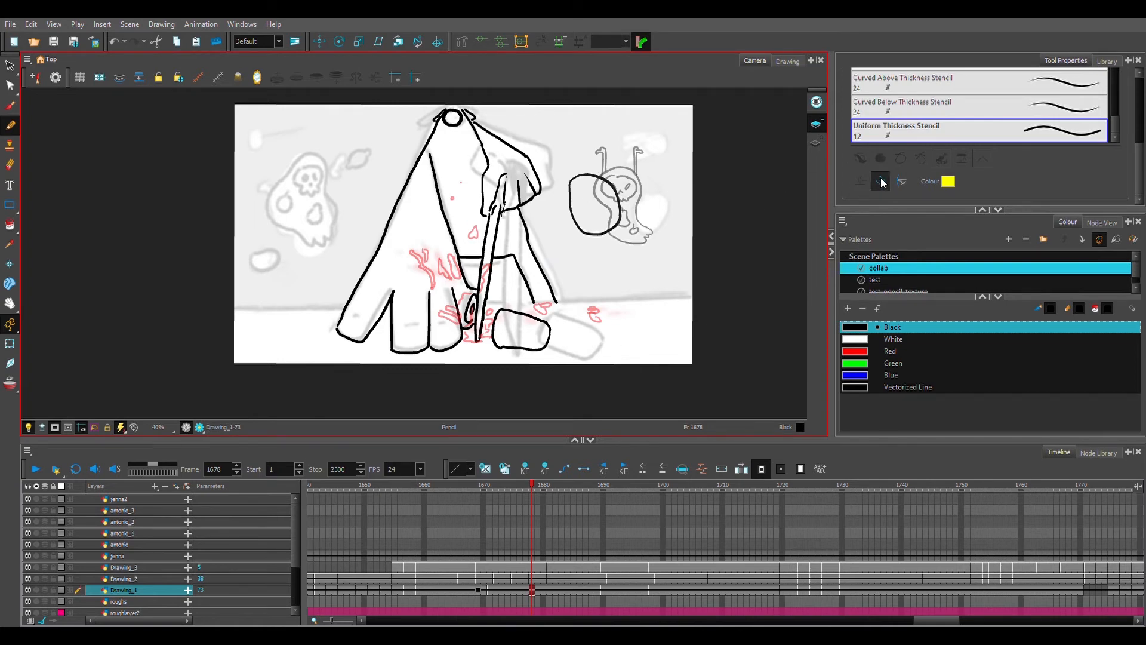
click(887, 186)
click(901, 181)
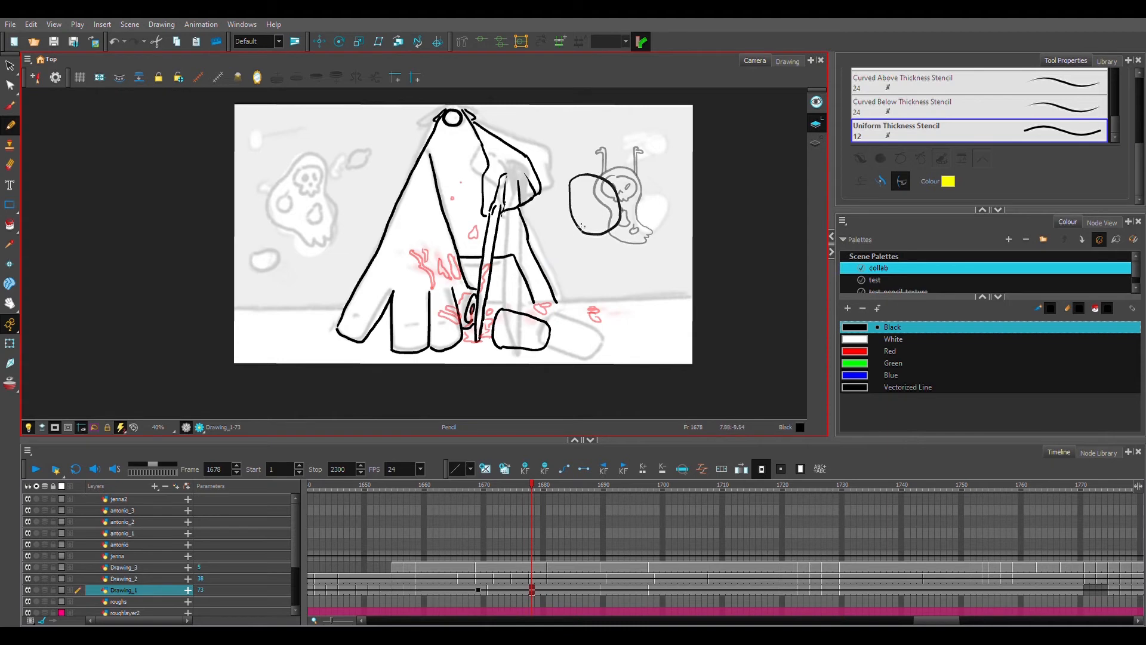
scroll(590, 215, up, 4)
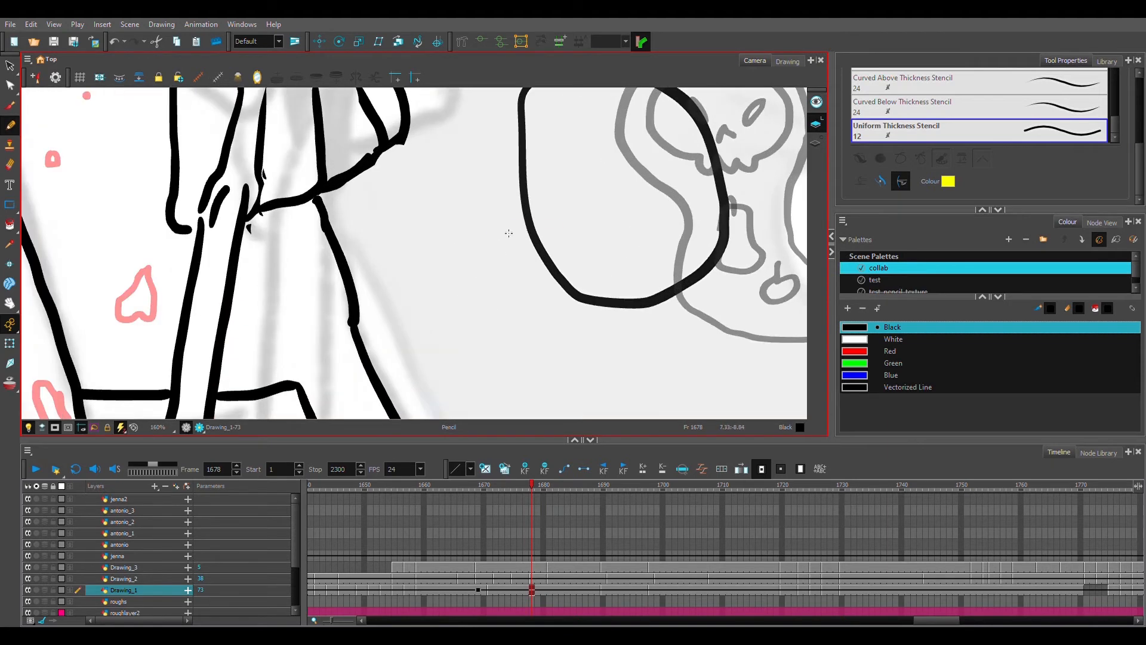
drag(509, 233, 513, 240)
mouse_move(560, 274)
mouse_down()
mouse_move(533, 292)
mouse_move(571, 303)
mouse_up()
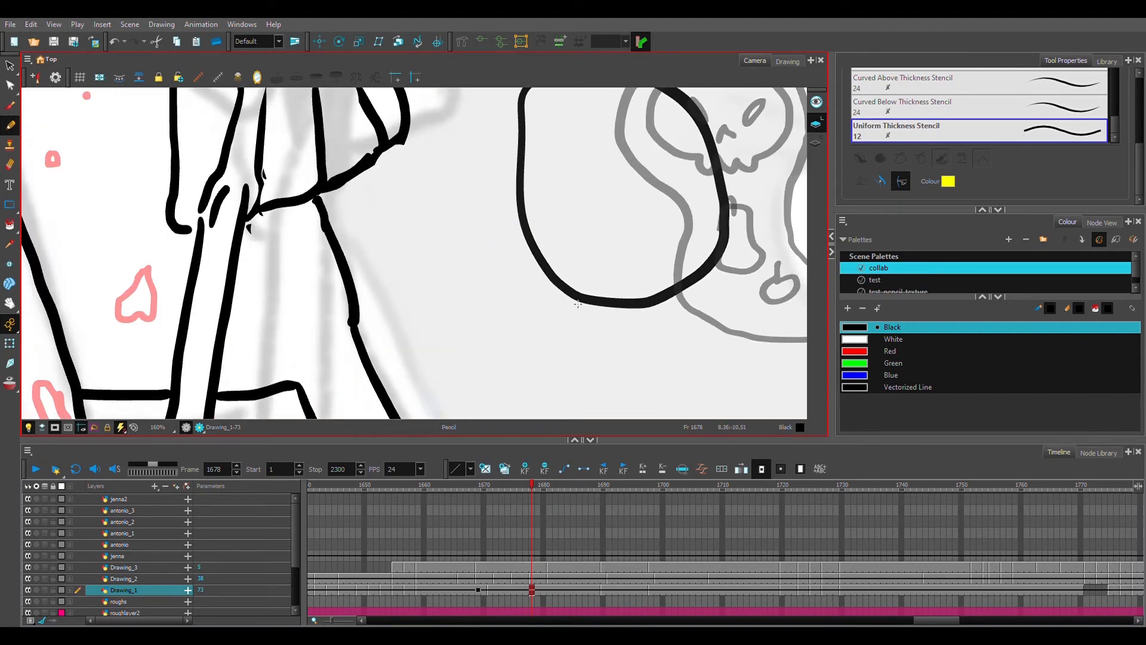
mouse_move(659, 280)
mouse_down()
mouse_move(716, 254)
mouse_move(727, 167)
mouse_up()
drag(720, 273, 729, 147)
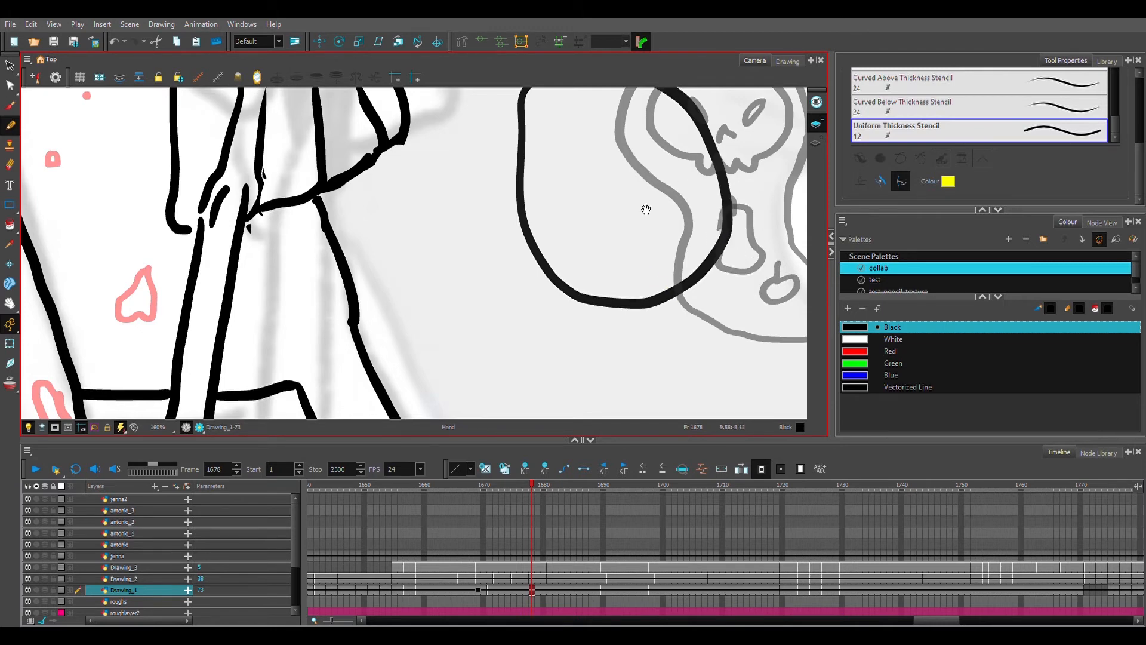
Step: Reshape the oval's upper and left edges into a smooth curve, and turn the line adjustment mode off
drag(647, 198, 634, 273)
drag(553, 139, 660, 158)
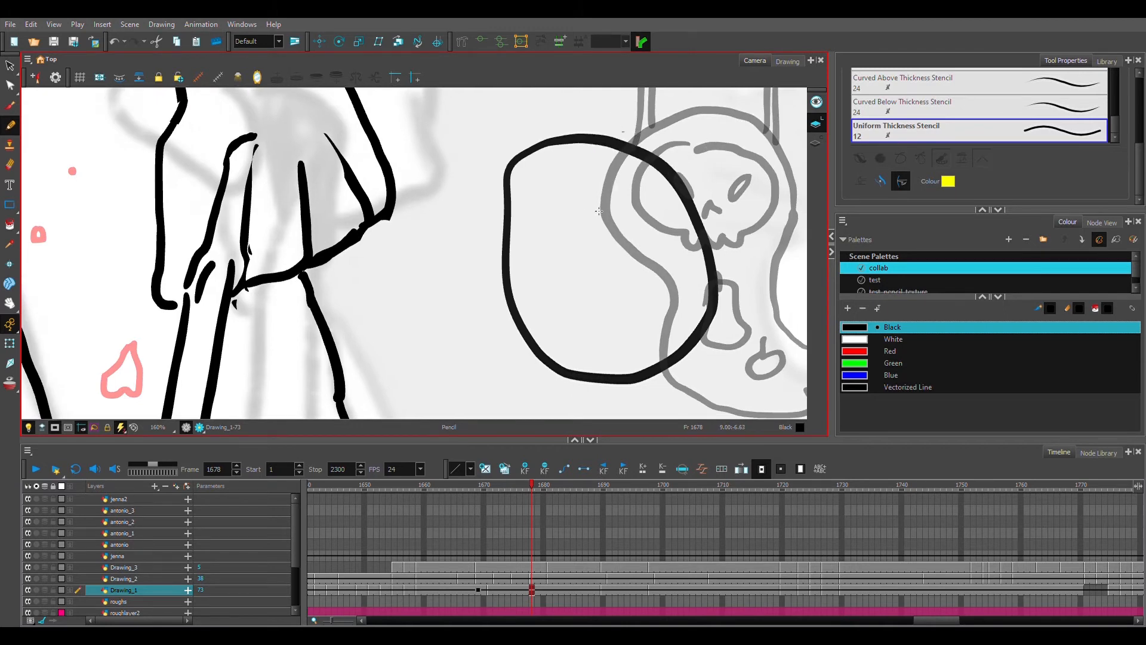
drag(505, 156, 504, 294)
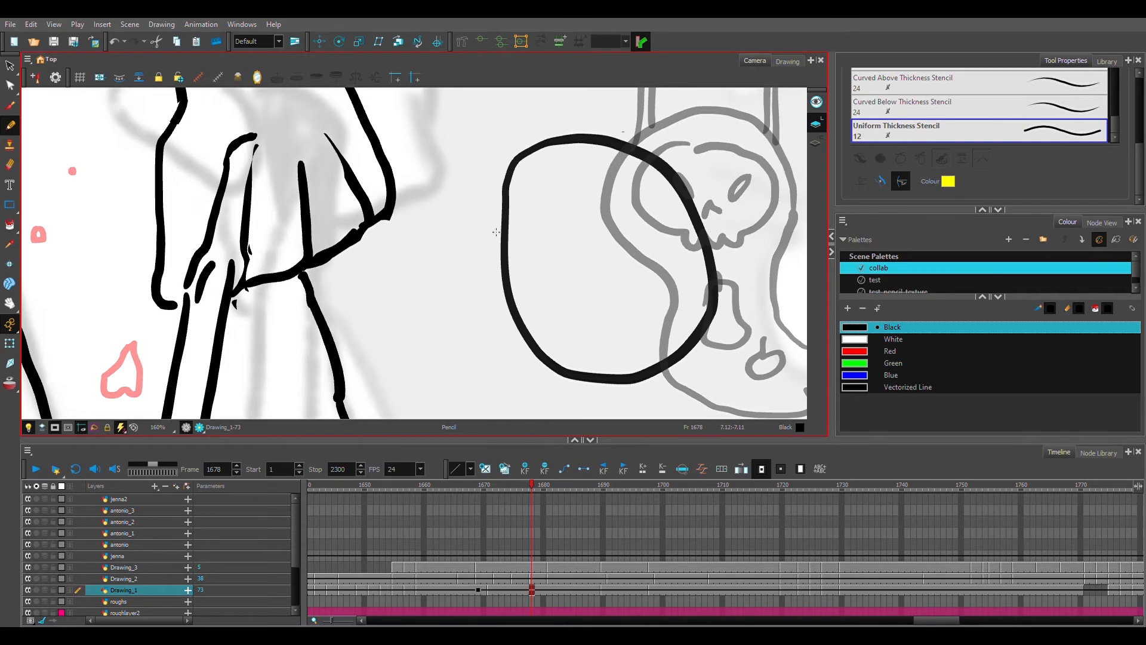
drag(502, 193, 506, 275)
drag(504, 226, 502, 178)
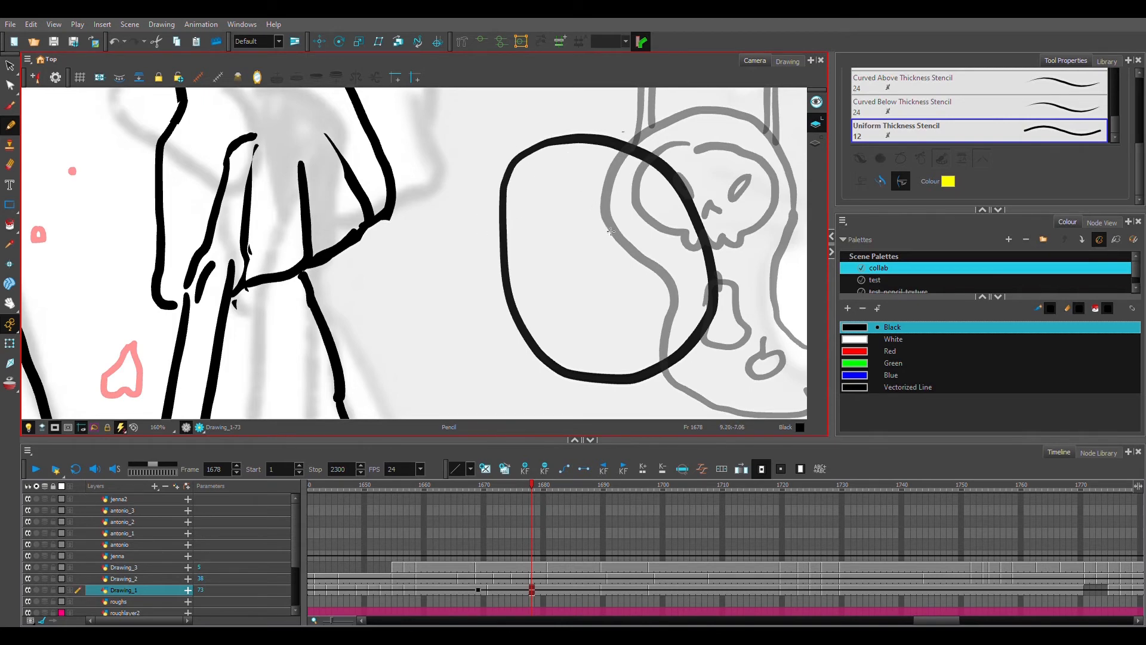
click(901, 185)
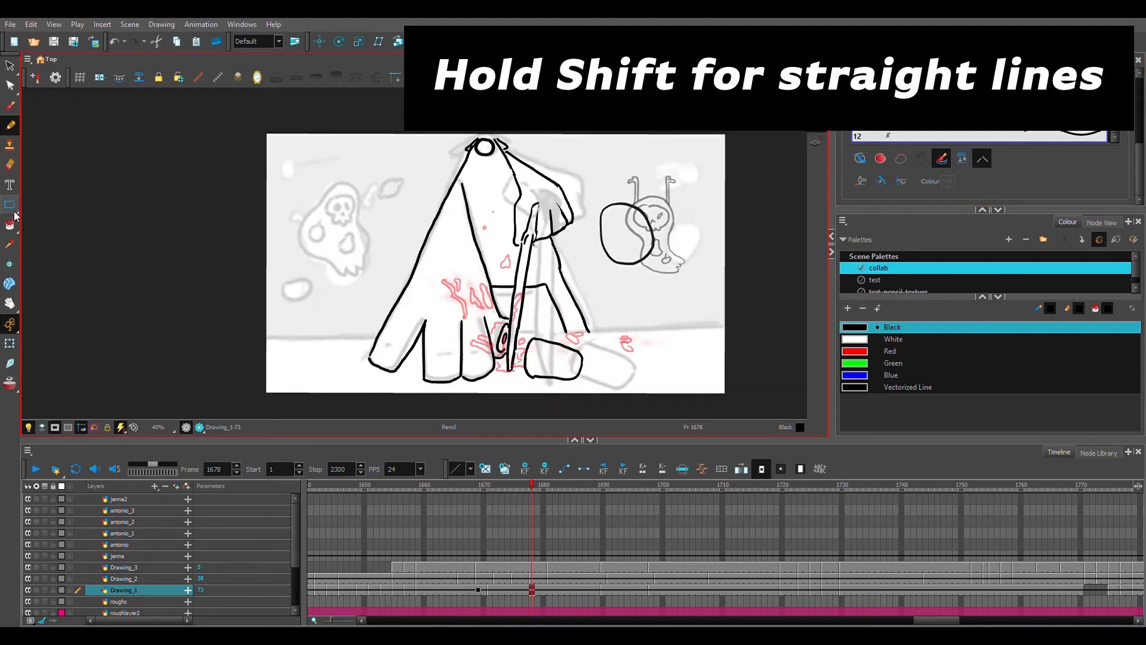
Step: Draw a straight Black line along the horizon across the full scene with the Line tool
click(11, 206)
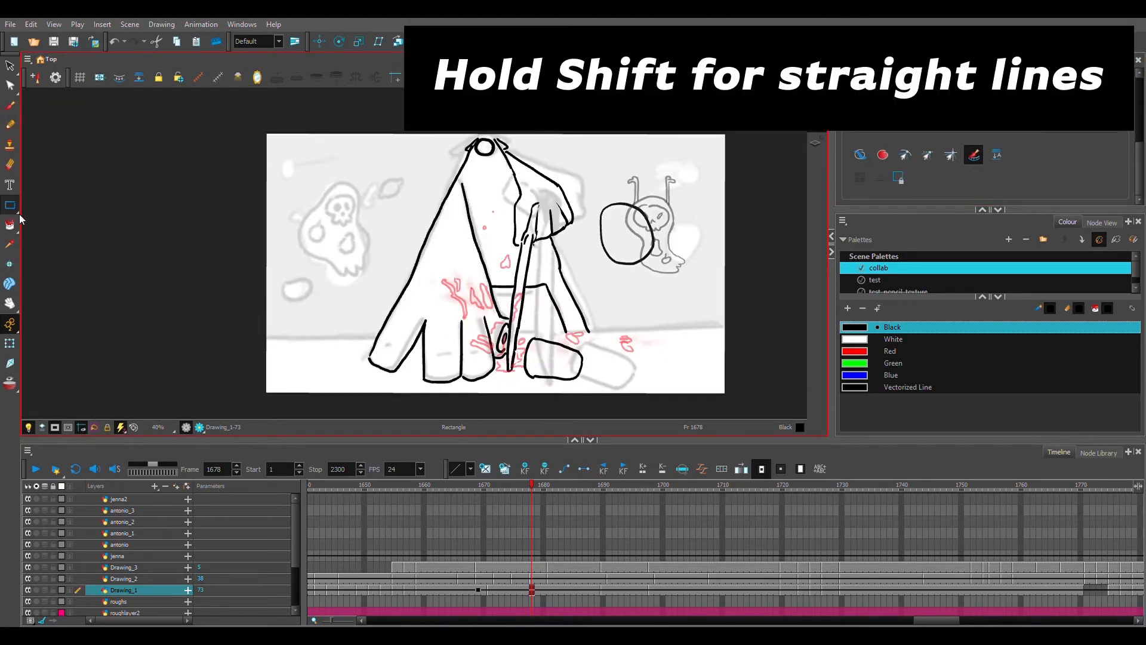
key(alt+backslash)
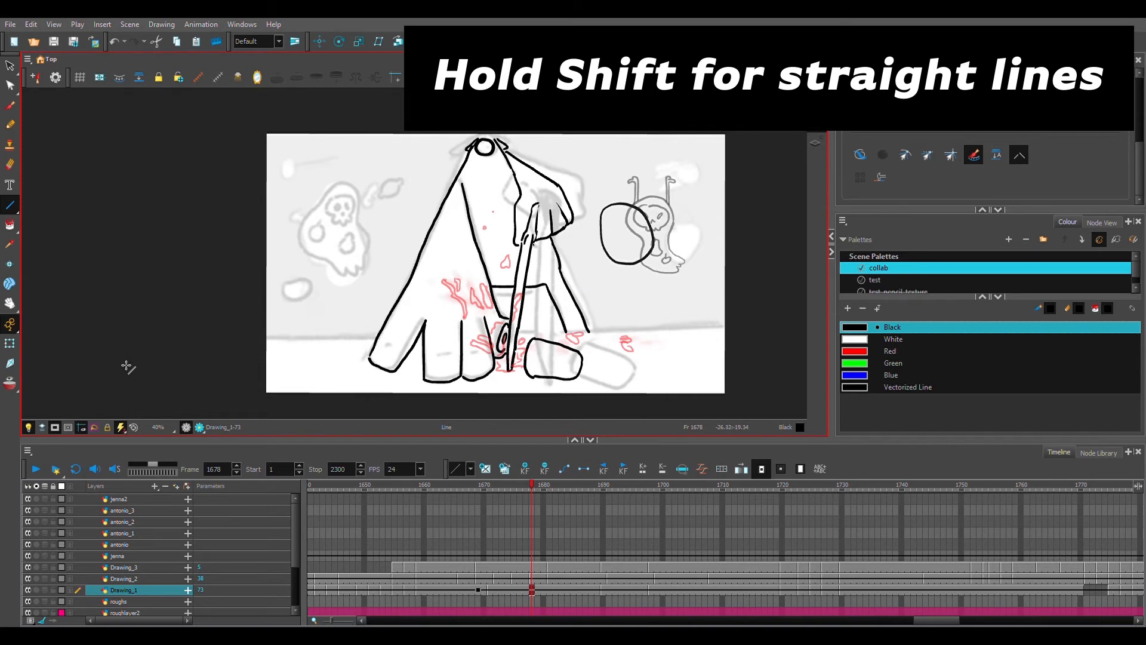
mouse_move(296, 333)
mouse_down()
mouse_move(403, 333)
mouse_move(419, 300)
mouse_move(406, 362)
mouse_move(403, 343)
mouse_up()
key(ctrl+z)
mouse_move(281, 334)
mouse_down()
mouse_move(704, 334)
mouse_move(600, 160)
mouse_move(406, 126)
mouse_move(285, 153)
mouse_move(394, 136)
mouse_move(560, 179)
mouse_move(656, 233)
mouse_move(699, 333)
mouse_move(691, 302)
mouse_move(427, 273)
mouse_move(765, 341)
mouse_up()
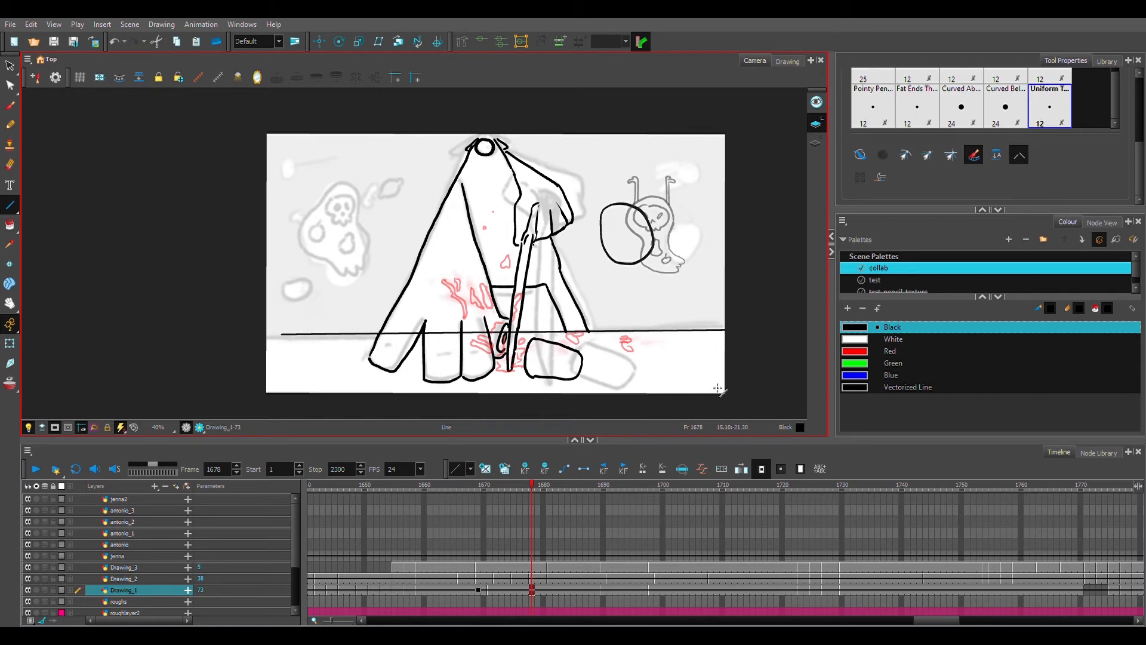
key(alt+s)
key(ctrl+z)
key(alt+l)
mouse_move(738, 326)
mouse_down()
mouse_move(427, 322)
mouse_move(146, 358)
mouse_move(140, 342)
mouse_up()
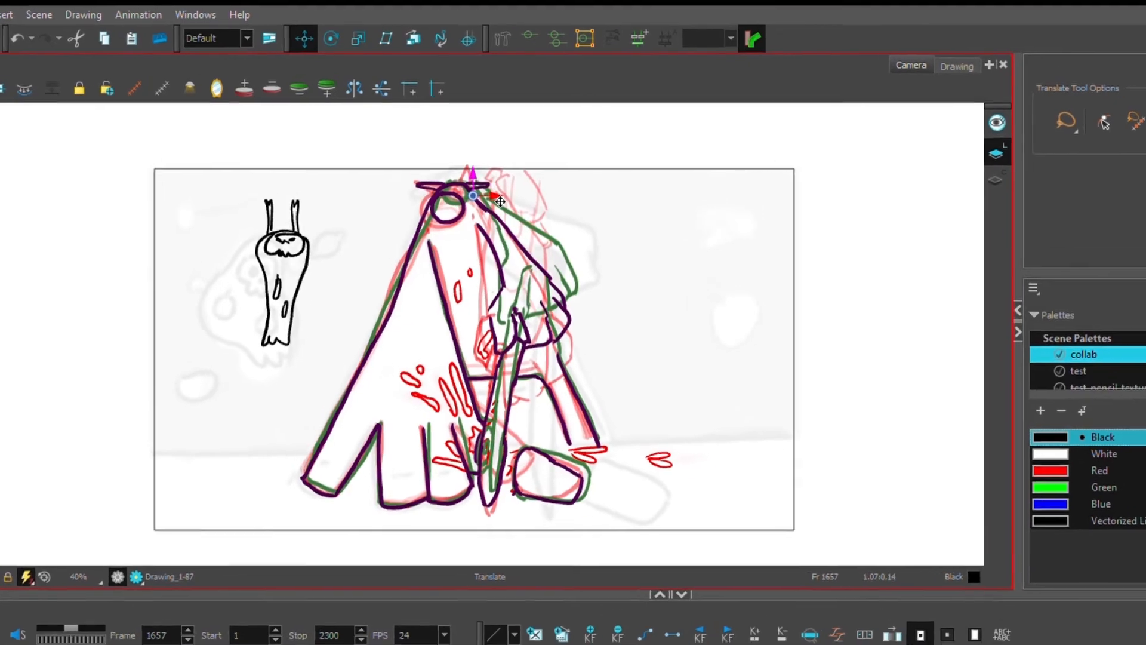
Step: Shift the figure drawing slightly at frame 1657 and rotate it counterclockwise about its pivot
mouse_move(518, 217)
mouse_down()
mouse_move(544, 214)
mouse_move(485, 213)
mouse_move(504, 210)
mouse_up()
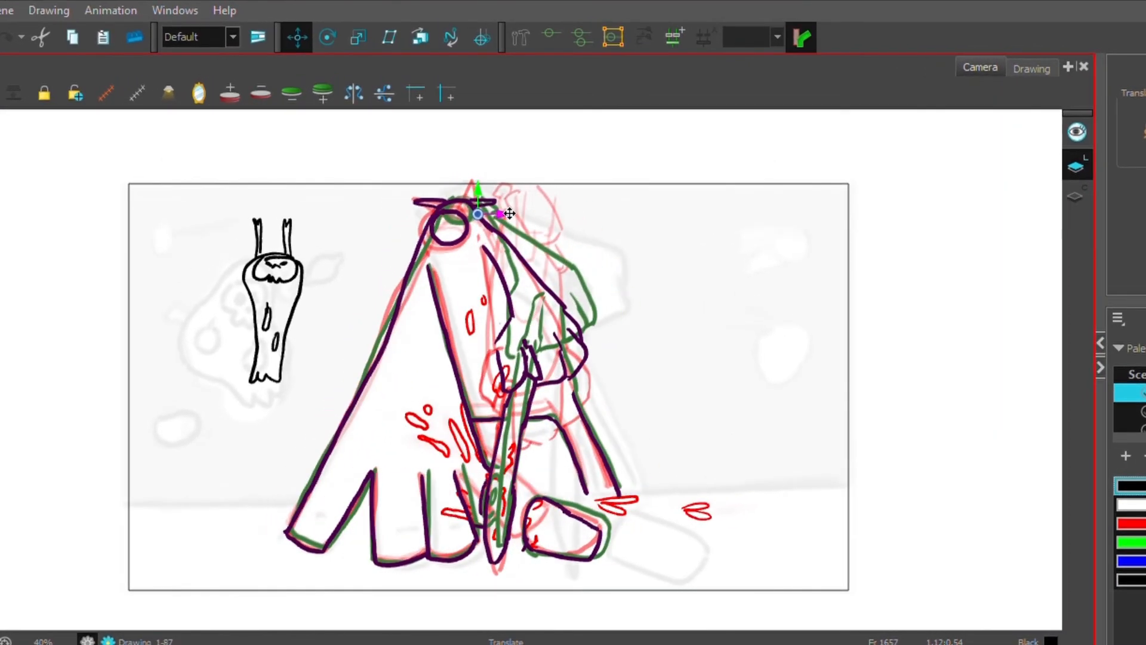
click(328, 37)
mouse_move(639, 226)
mouse_down()
mouse_move(642, 245)
mouse_move(604, 312)
mouse_move(654, 162)
mouse_up()
Step: Enlarge the rotated figure from its upper-left corner with Scale, and skew it slightly
click(359, 37)
mouse_move(277, 266)
mouse_down()
mouse_move(230, 266)
mouse_move(151, 297)
mouse_move(261, 269)
mouse_move(214, 281)
mouse_up()
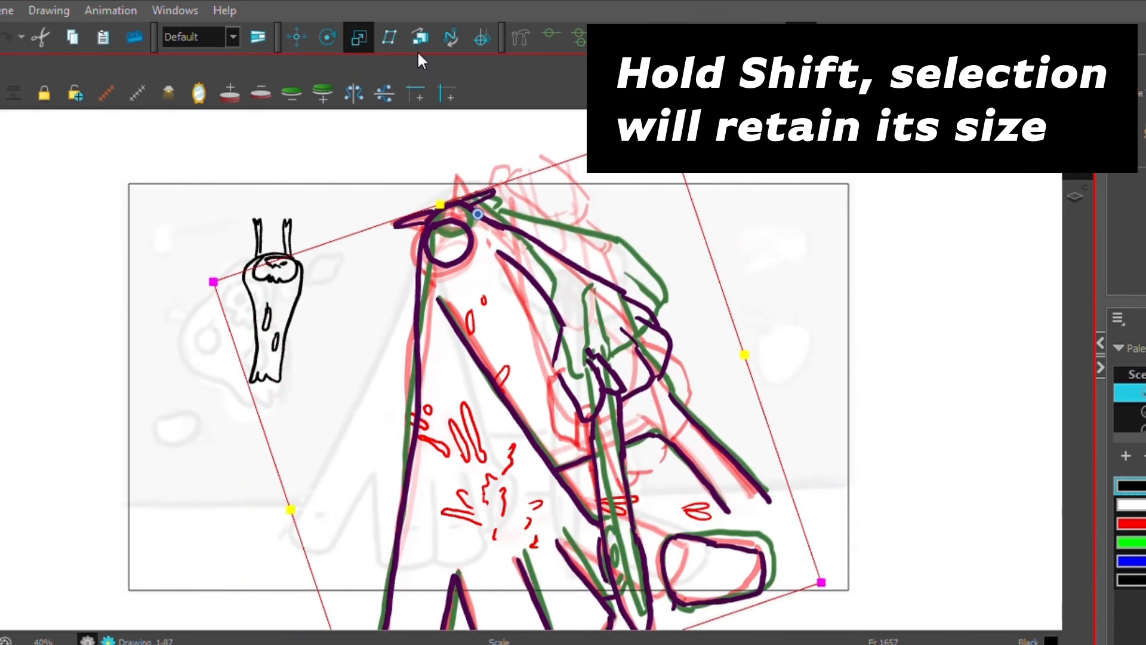
click(391, 39)
mouse_move(614, 144)
mouse_down()
mouse_move(579, 157)
mouse_move(622, 146)
mouse_up()
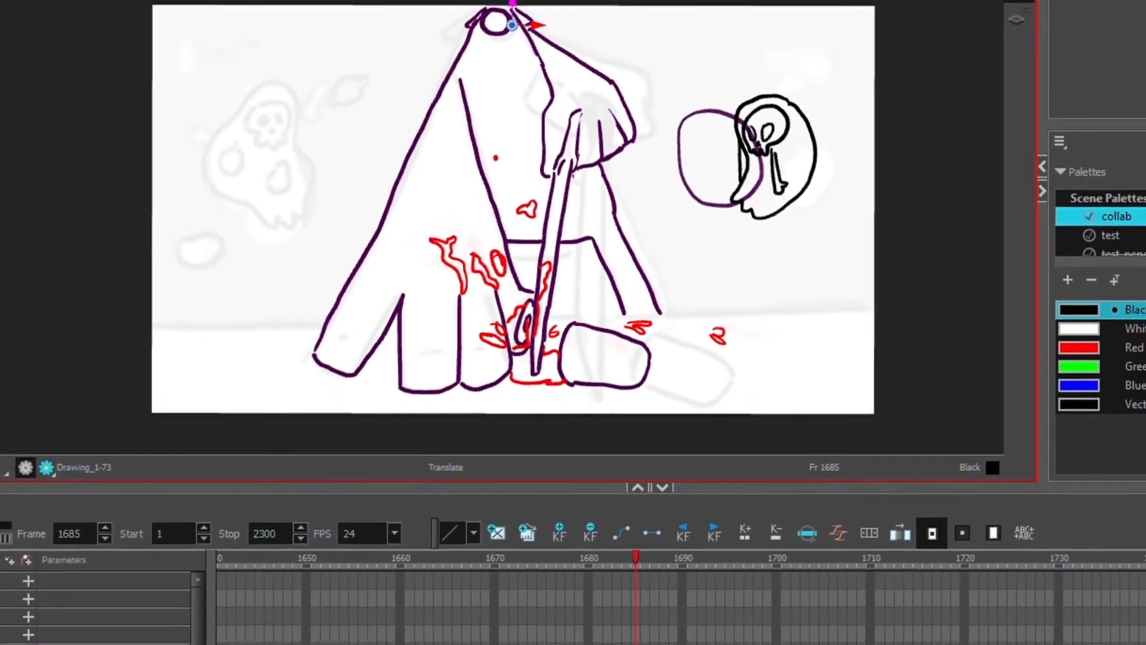
Step: Turn on onion skin at frame 1685, undo the stray move and translate the figure horizontally to the right
key(alt+o)
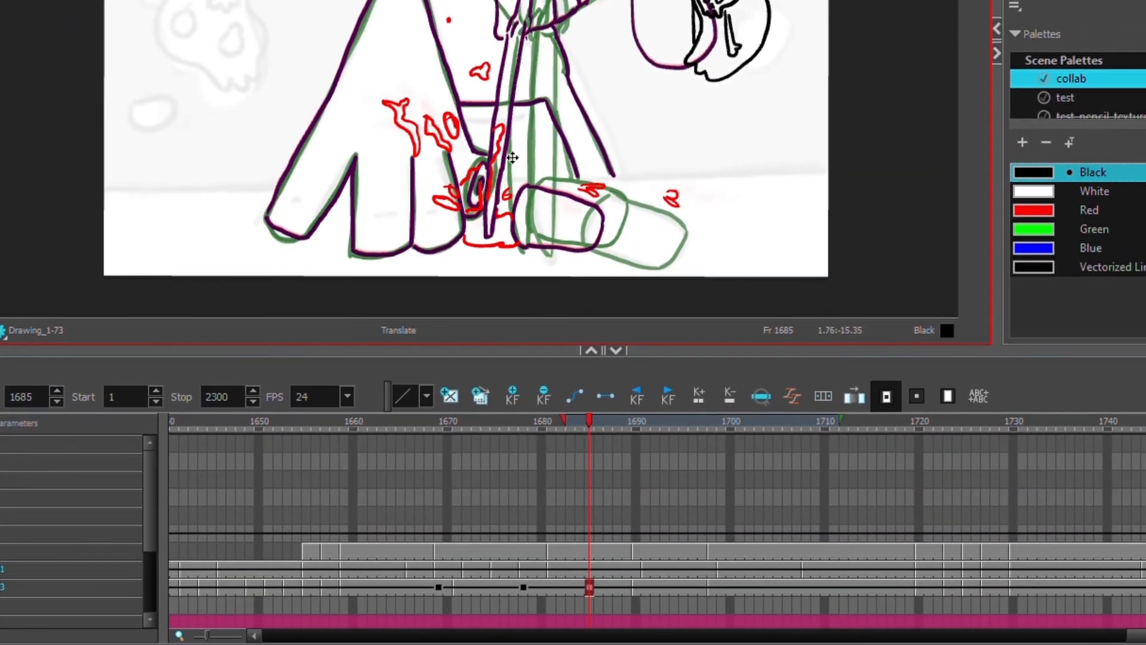
mouse_move(556, 419)
mouse_down()
mouse_move(499, 418)
mouse_move(589, 420)
mouse_up()
key(ctrl+z)
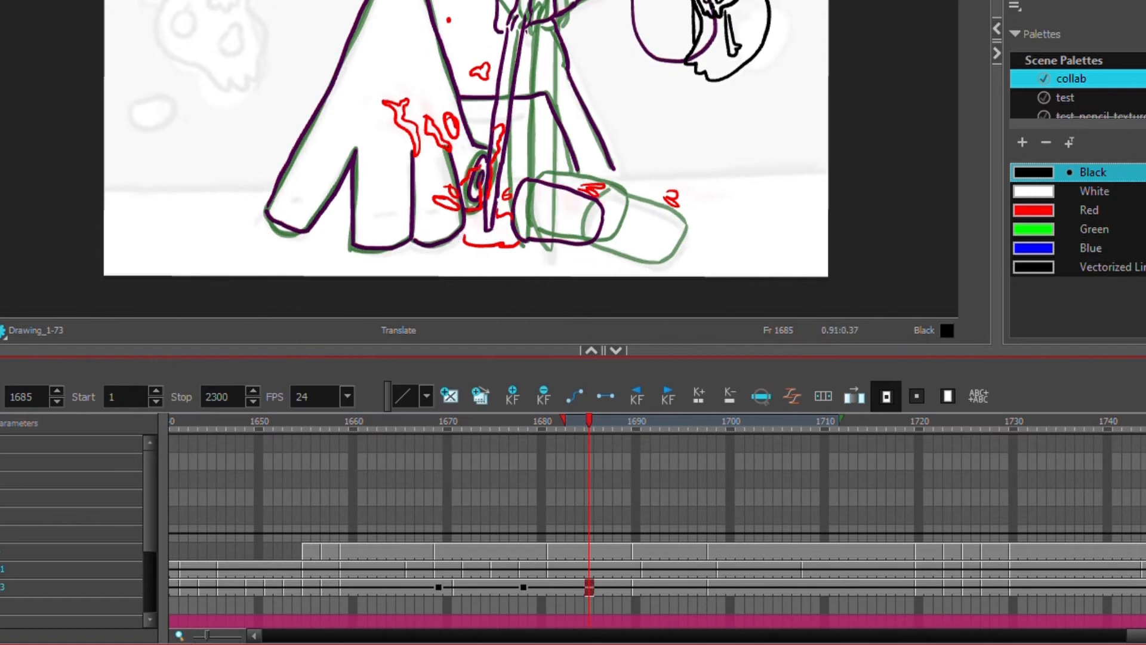
drag(494, 85, 651, 85)
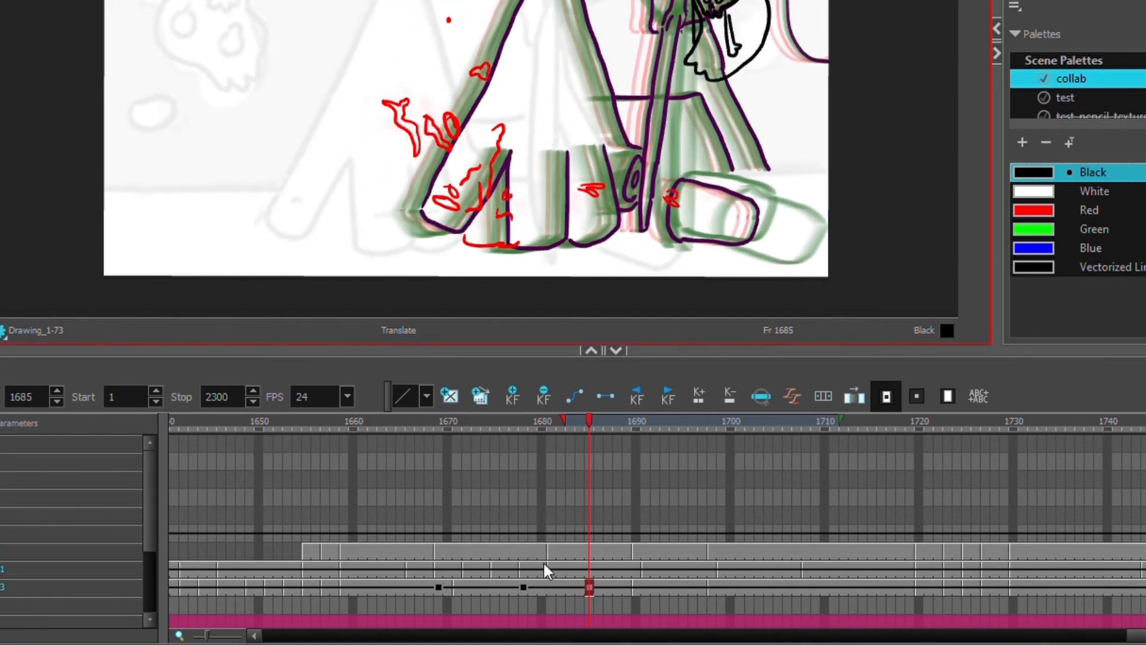
Step: Check the figure's motion around frame 1685, and delete the Drawing_1 keyframe at frame 1678
drag(543, 564, 515, 586)
click(579, 588)
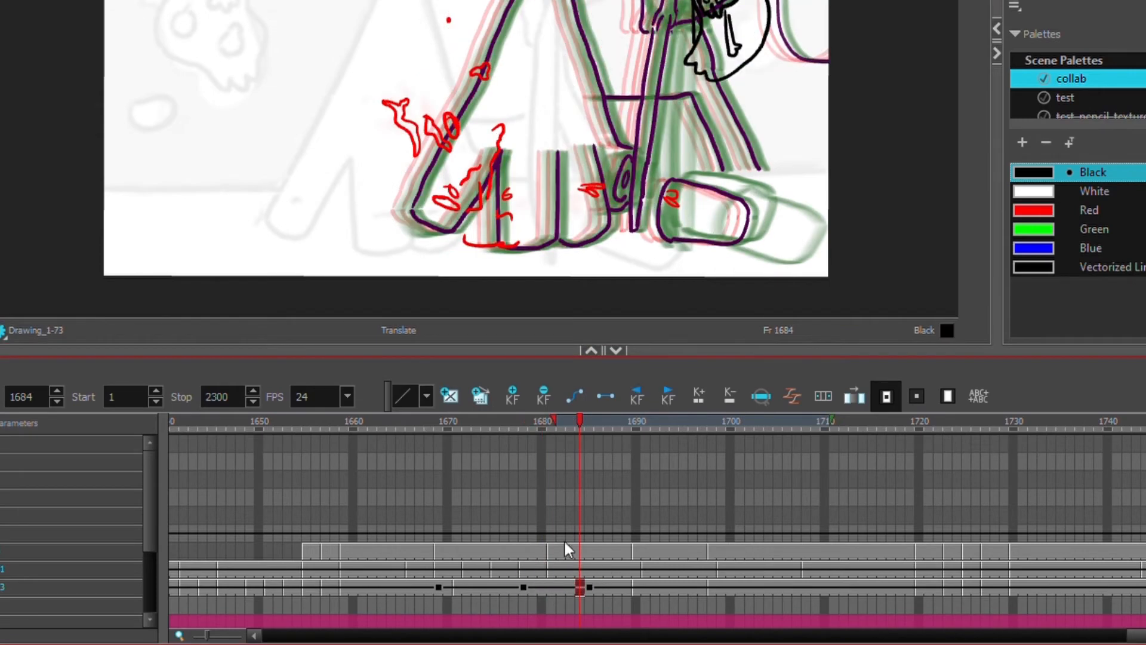
click(591, 588)
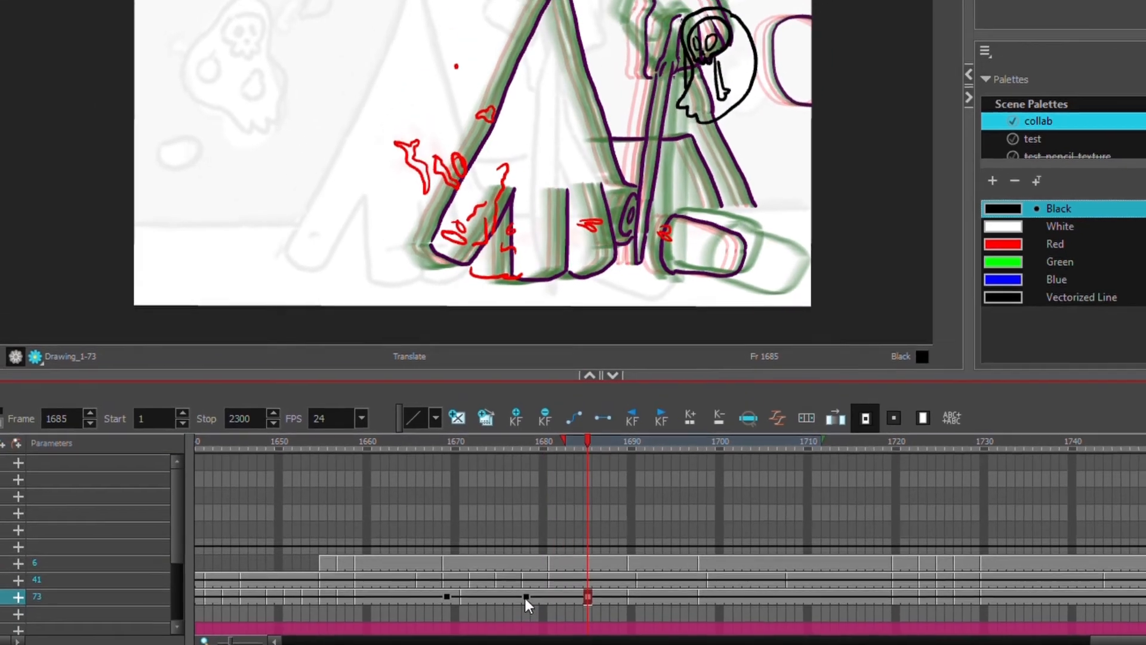
click(527, 588)
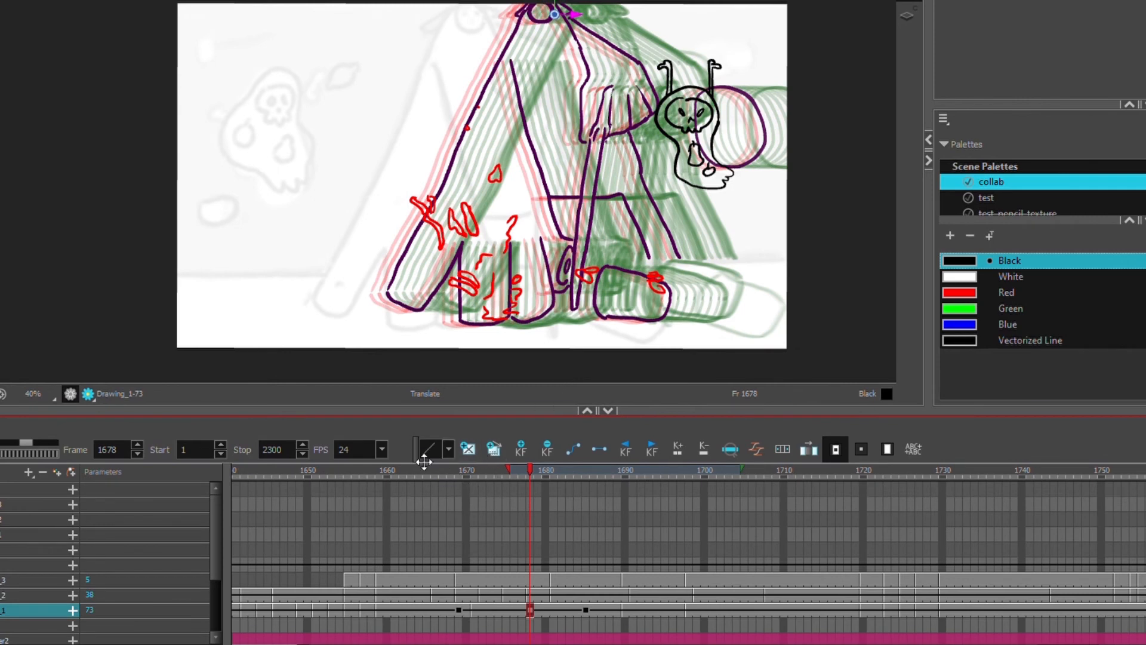
click(549, 451)
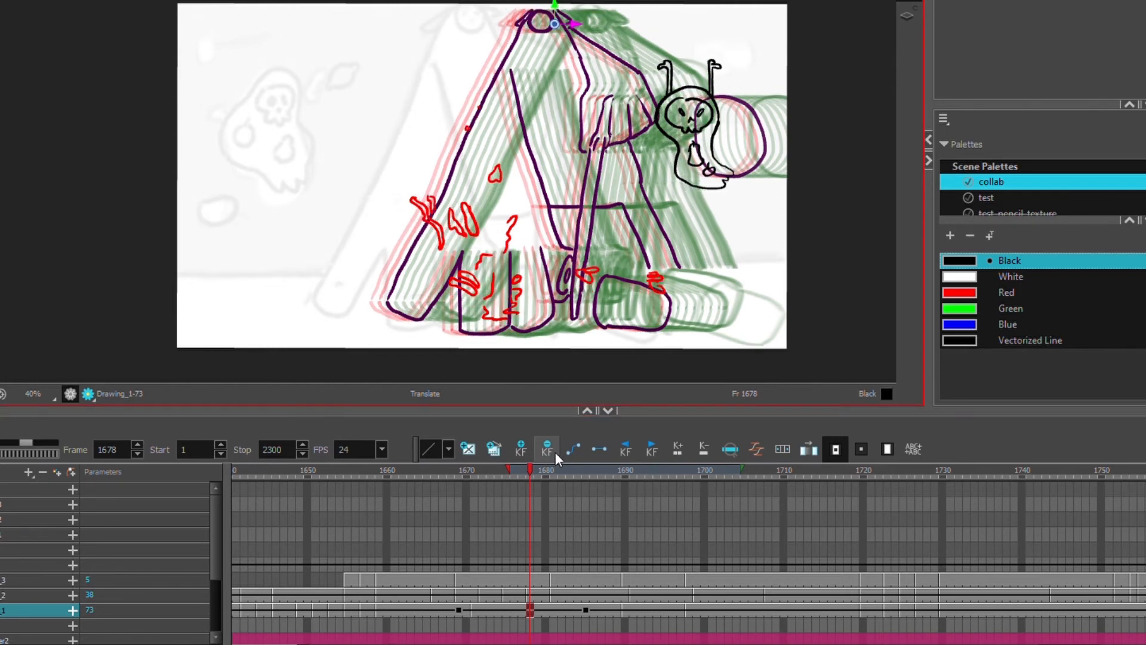
Step: Add a keyframe to Drawing_1 at frame 1689 and advance to frame 1690
click(585, 609)
click(618, 609)
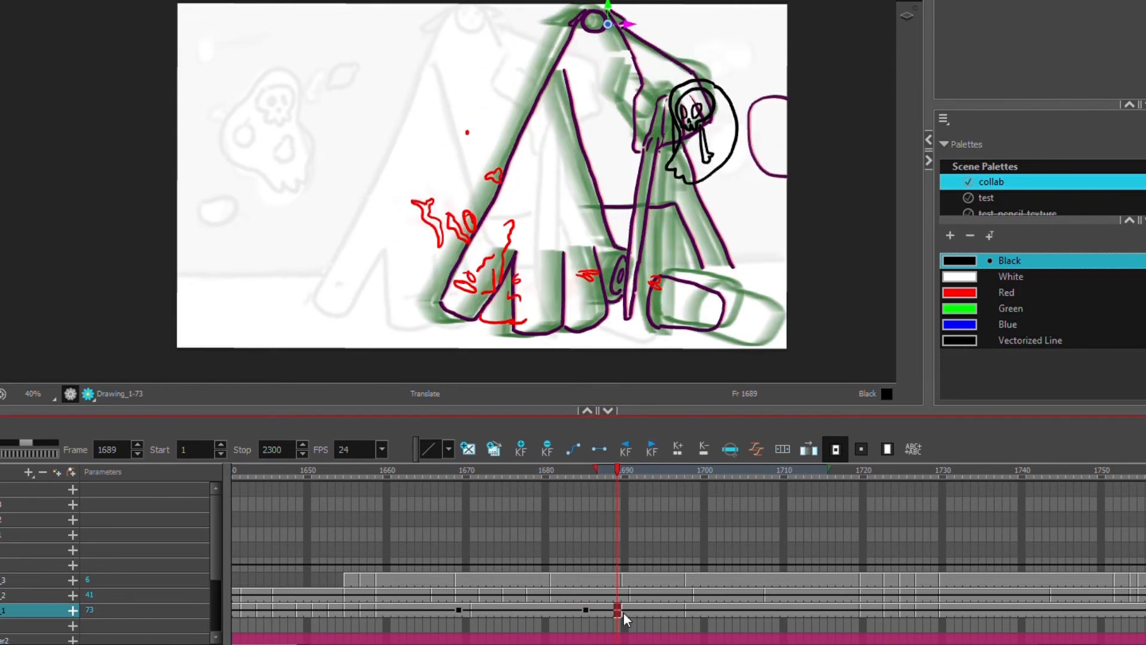
click(521, 452)
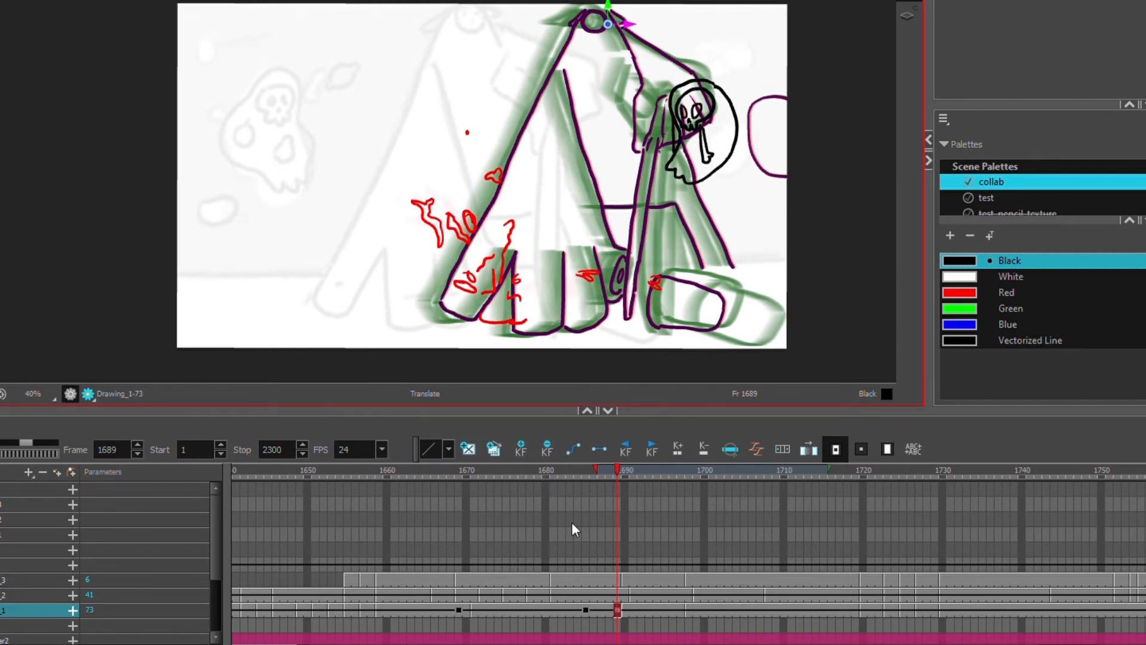
click(626, 611)
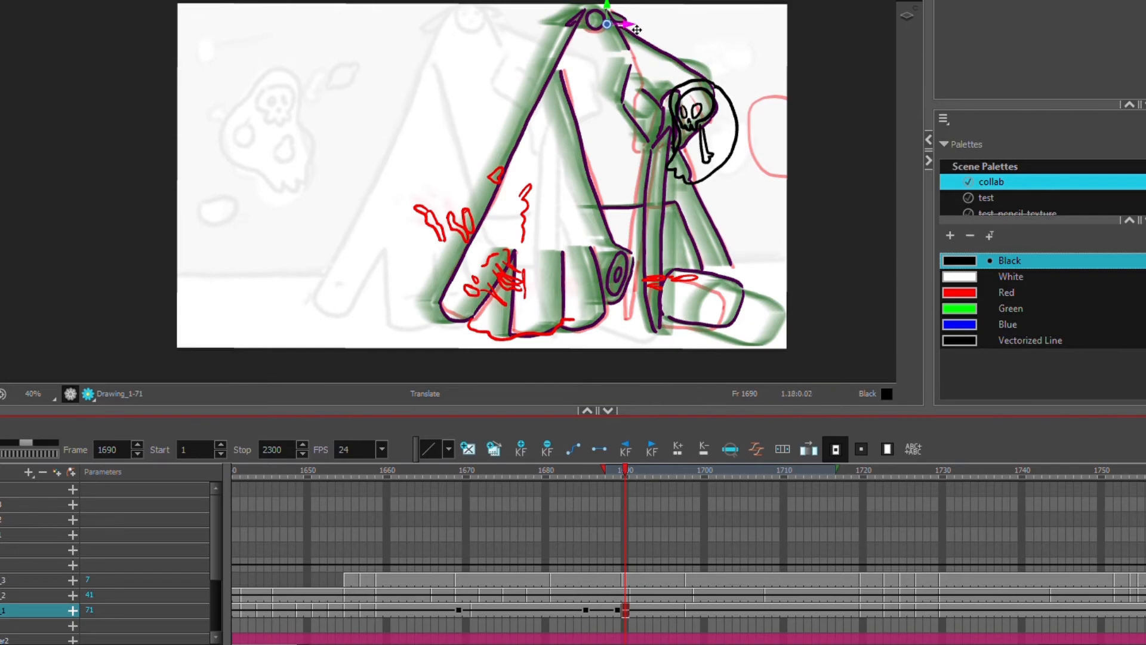
Step: Delete the keyframes between frames 1660 and 1689 on Drawing_1 and Drawing_2
mouse_move(629, 481)
mouse_down()
mouse_move(590, 482)
mouse_move(636, 481)
mouse_move(614, 483)
mouse_up()
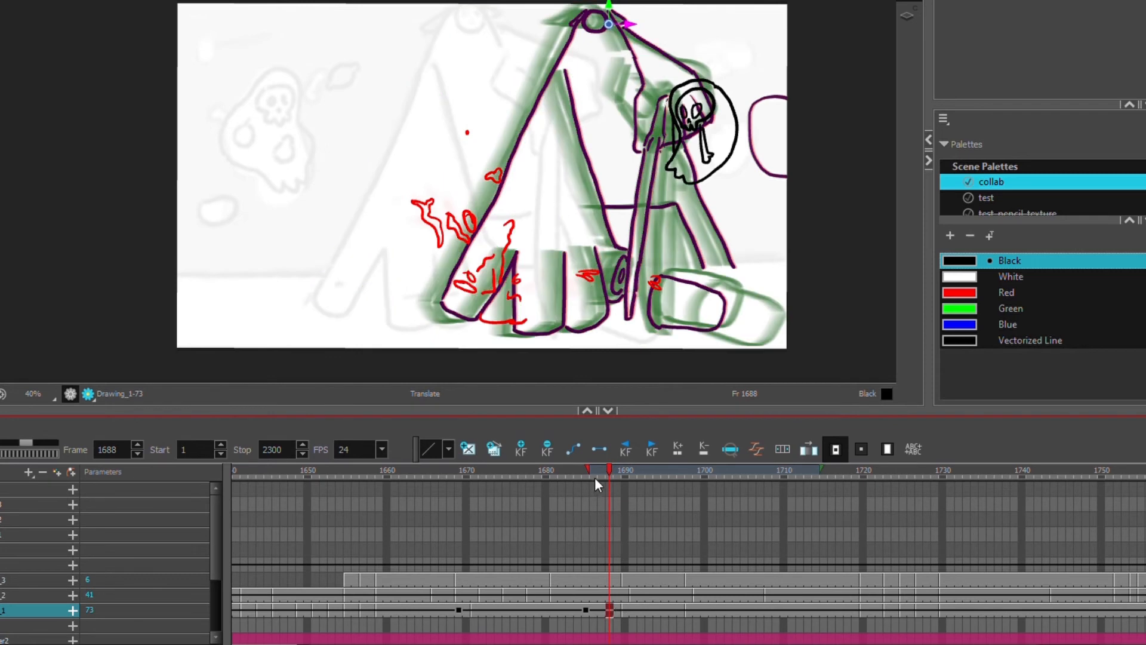
click(585, 474)
drag(387, 609, 618, 594)
click(562, 452)
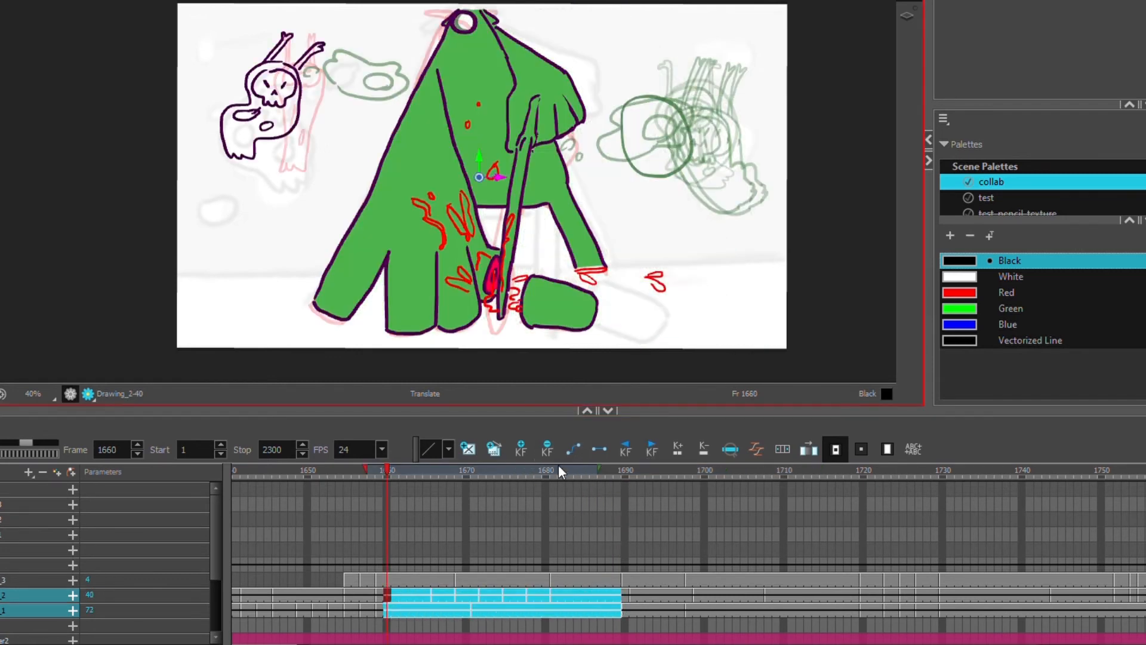
Step: Scrub Drawing_1 from frame 1679 and try jumping between its keyframes
click(539, 608)
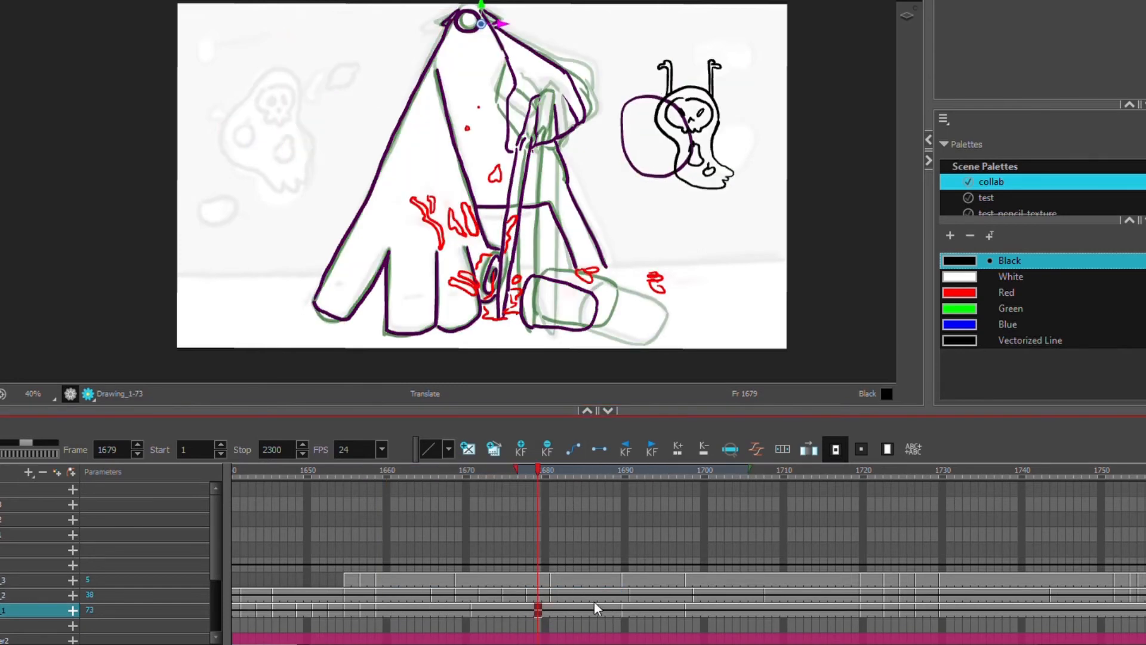
drag(543, 472, 562, 493)
click(632, 452)
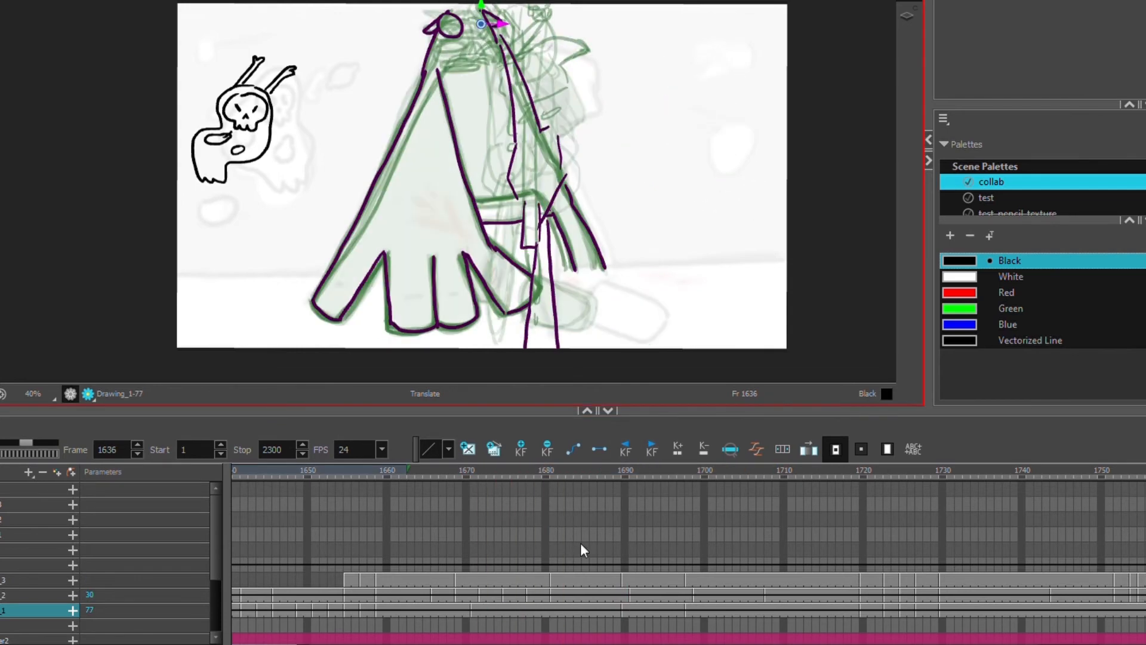
Step: Find the keyframed layer of the ghost kitchen scene and select its first keyframe, at frame 1506
scroll(686, 556, left, 20)
scroll(687, 555, right, 15)
scroll(686, 555, left, 10)
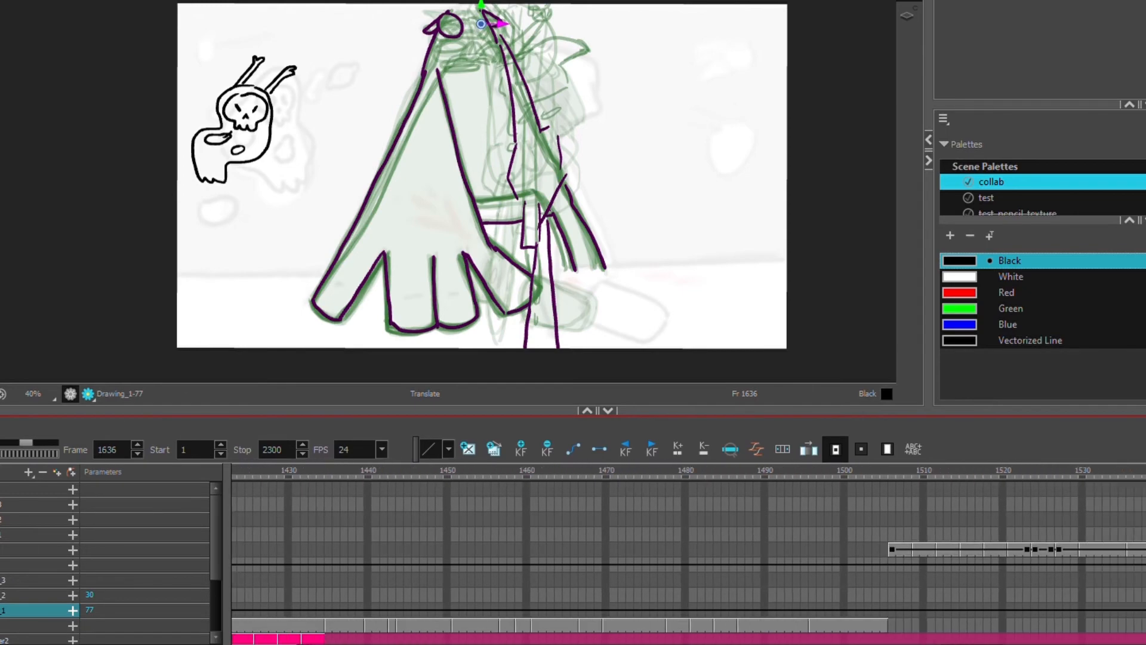
click(984, 549)
click(892, 549)
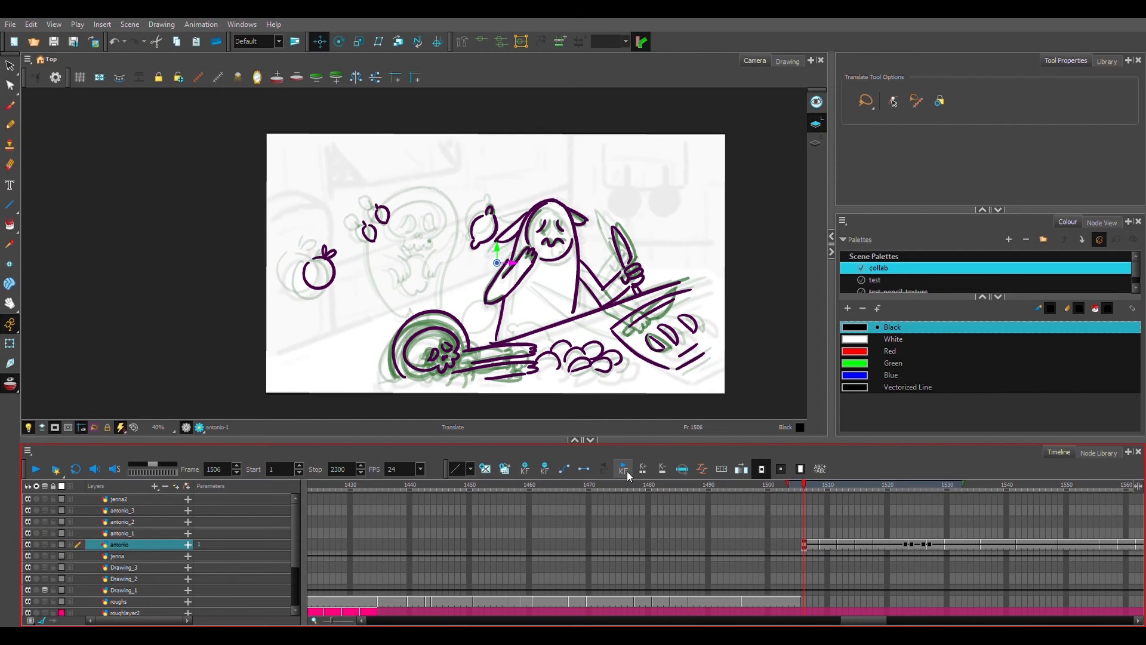
Step: Step forward through the ghost scene layer's keyframes to frame 1527, step back through them, and scrub to frame 1528
click(625, 469)
click(624, 469)
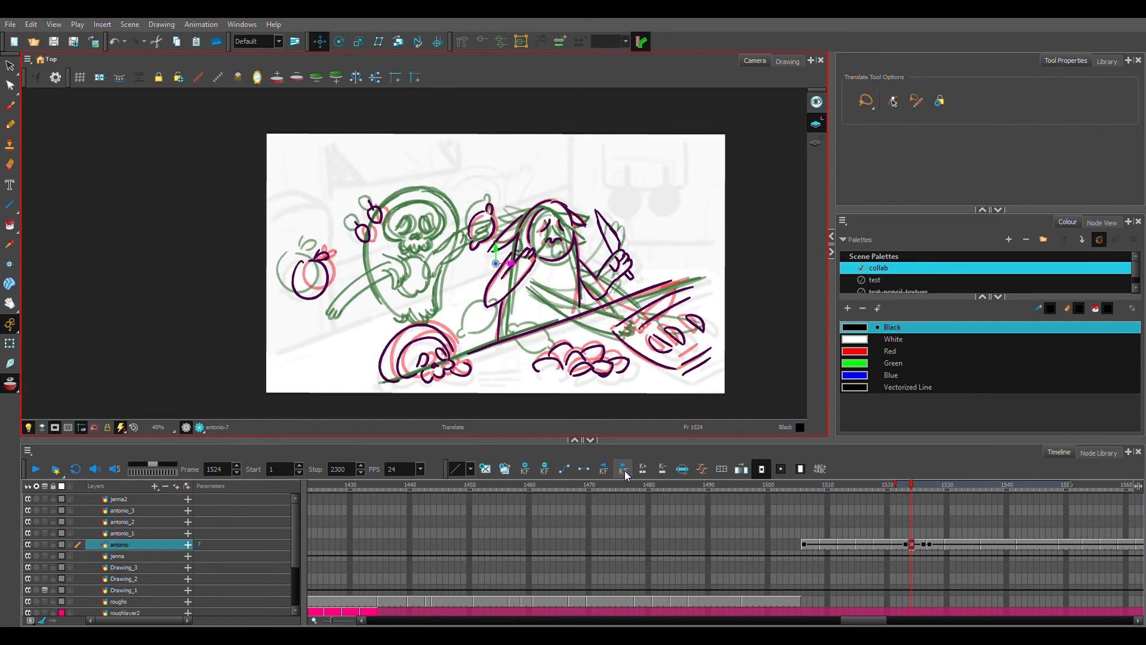
click(624, 469)
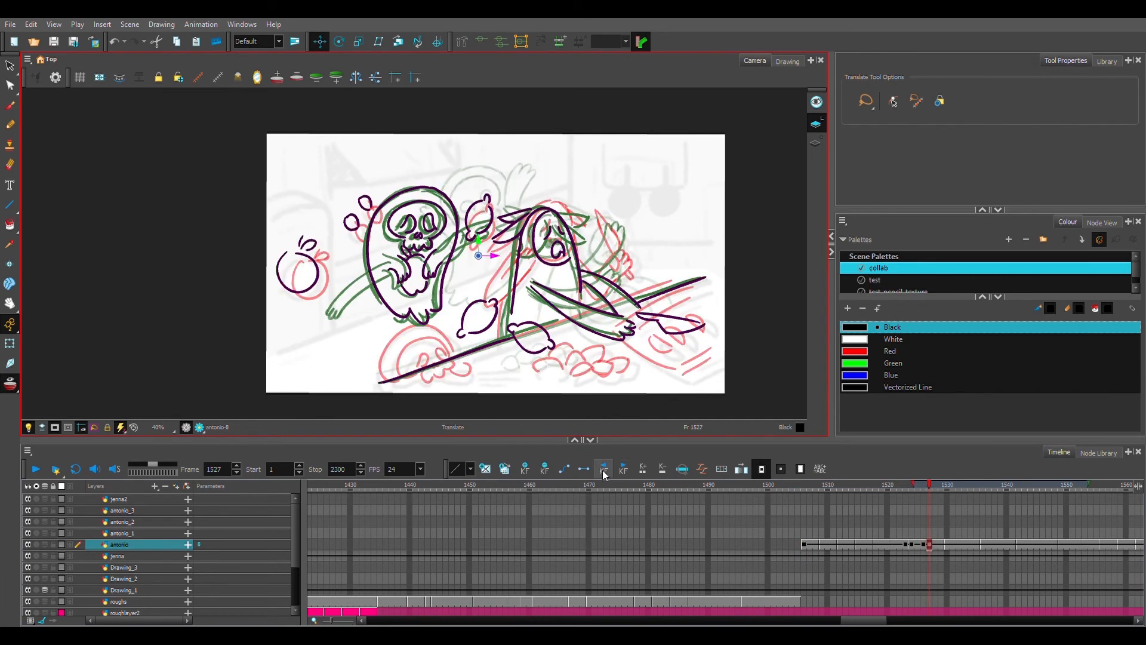
click(605, 469)
click(605, 470)
drag(872, 525, 936, 525)
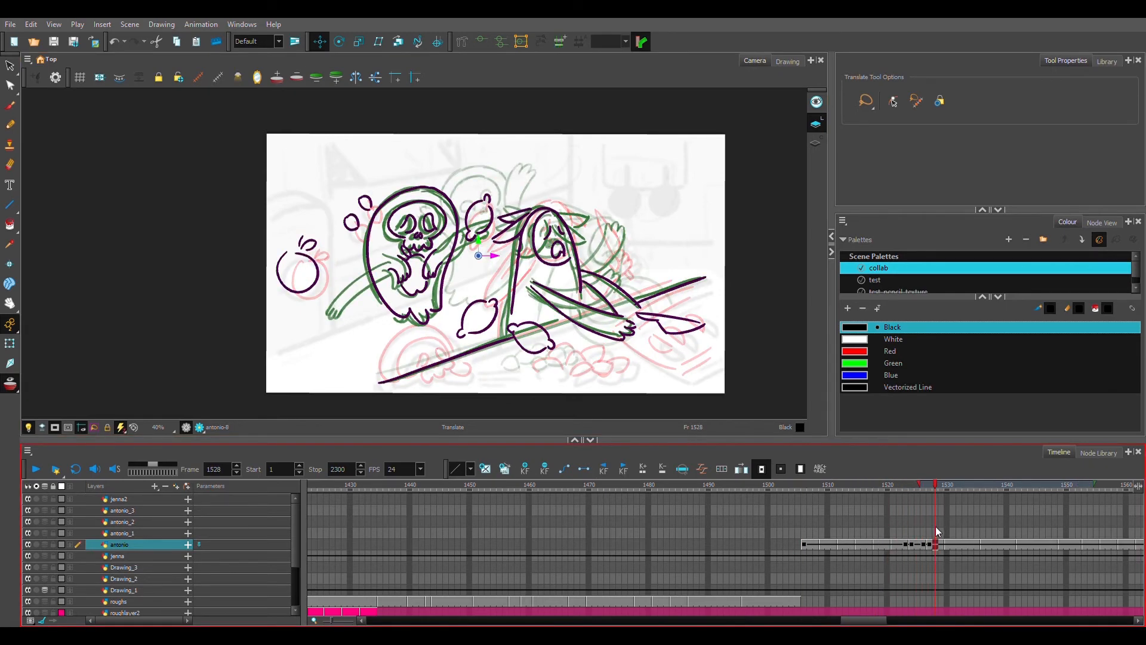
Step: Brush a small horned figure with an oval visor at frame 1517 on the empty layer above the ghost scene
click(840, 534)
click(868, 534)
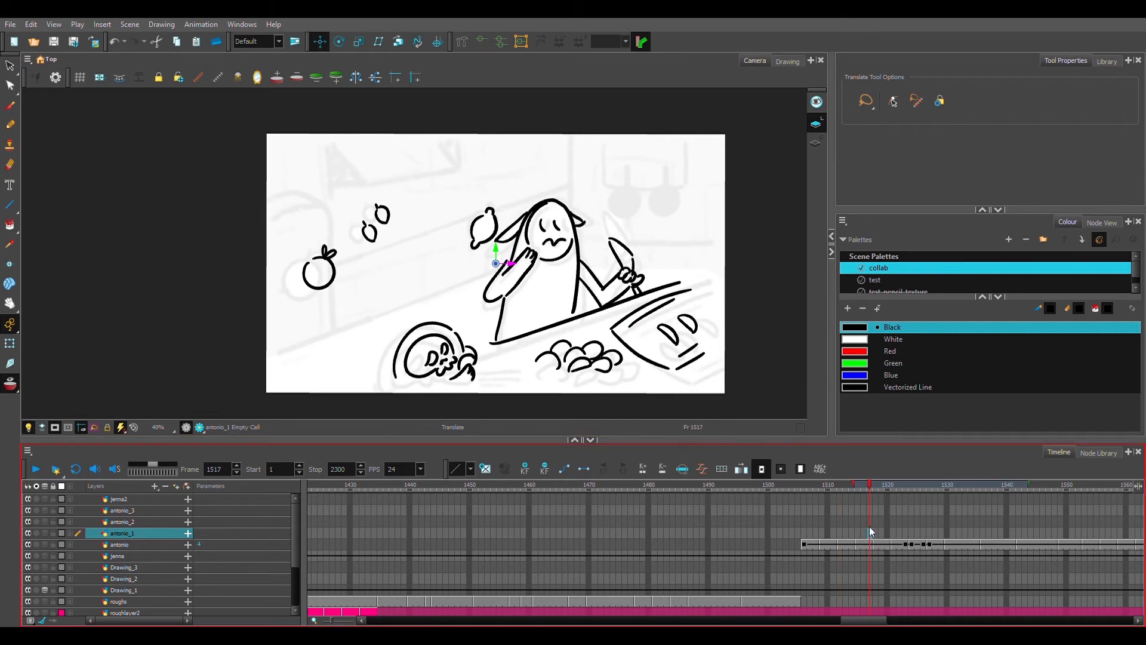
click(11, 107)
mouse_move(606, 175)
mouse_down()
mouse_move(606, 211)
mouse_move(642, 197)
mouse_move(612, 173)
mouse_move(593, 217)
mouse_move(638, 222)
mouse_move(632, 173)
mouse_move(608, 170)
mouse_move(625, 198)
mouse_move(624, 184)
mouse_move(585, 187)
mouse_up()
key(ctrl+z)
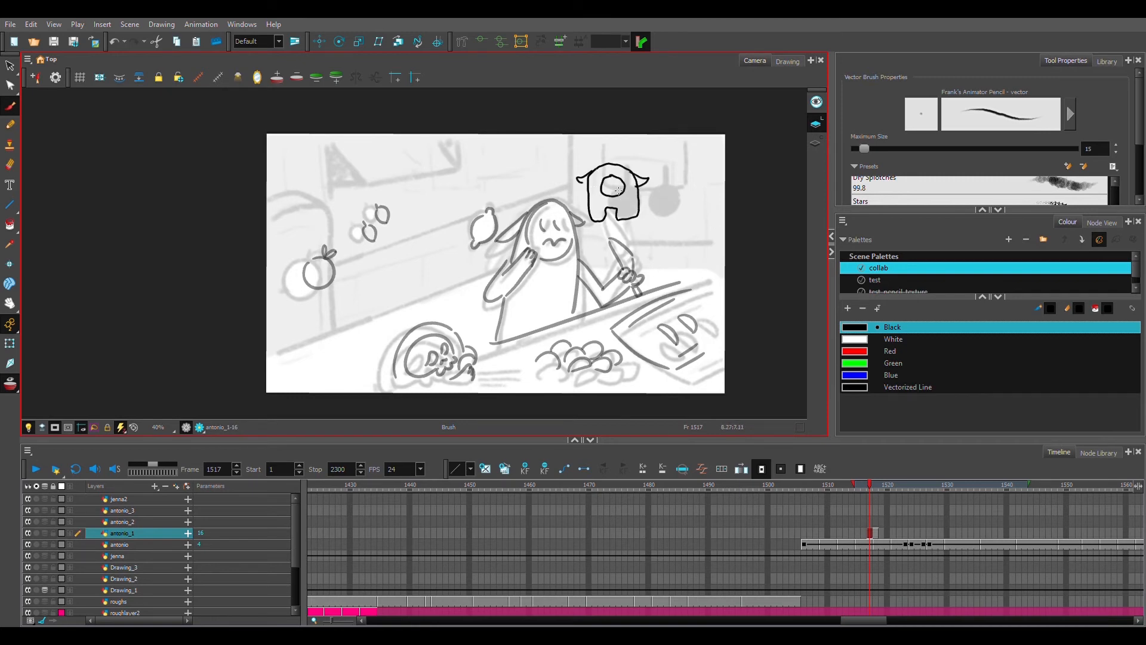
drag(624, 184, 605, 196)
Step: Extend the horned figure's exposure to frame 1540 and set a keyframe on it at frame 1517
click(1008, 529)
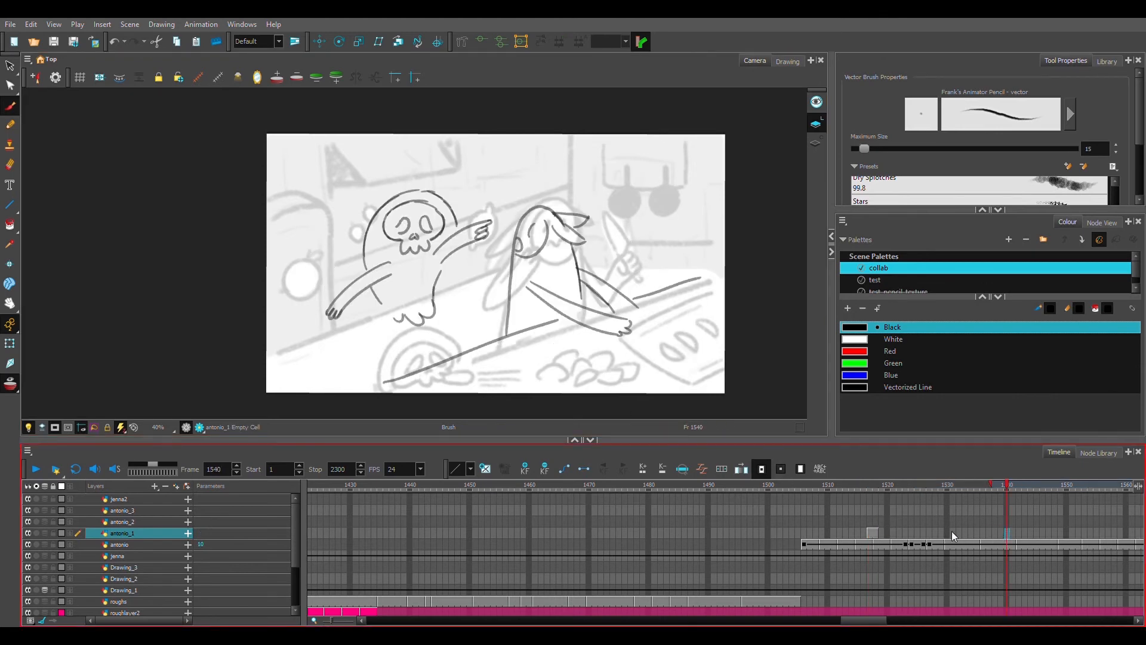
key(F5)
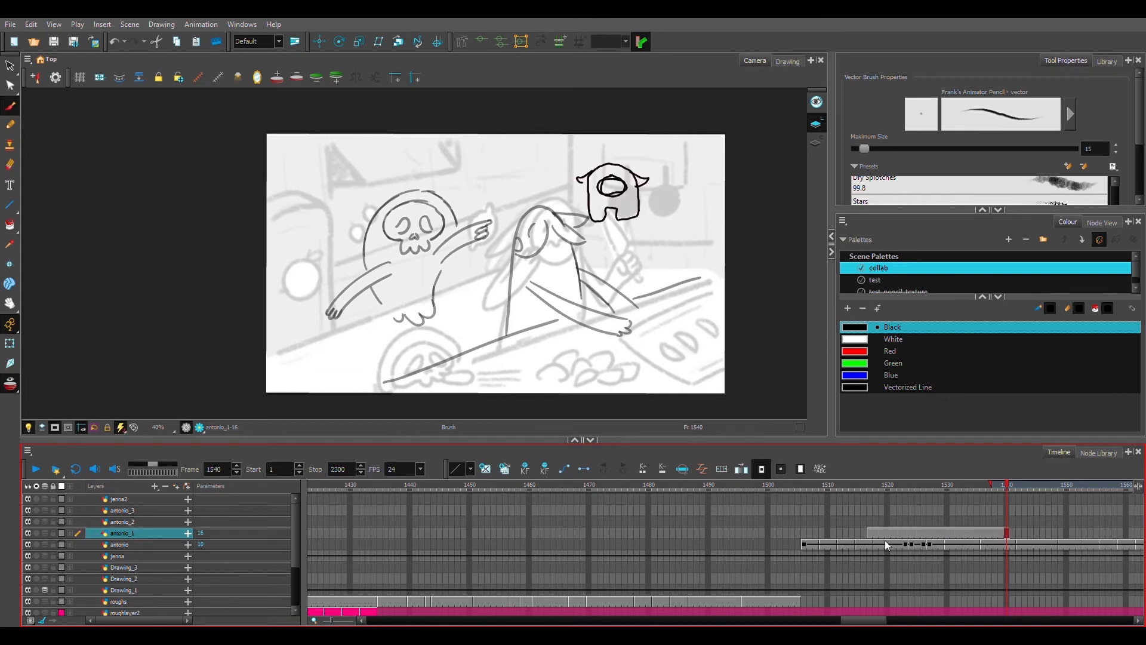
click(872, 533)
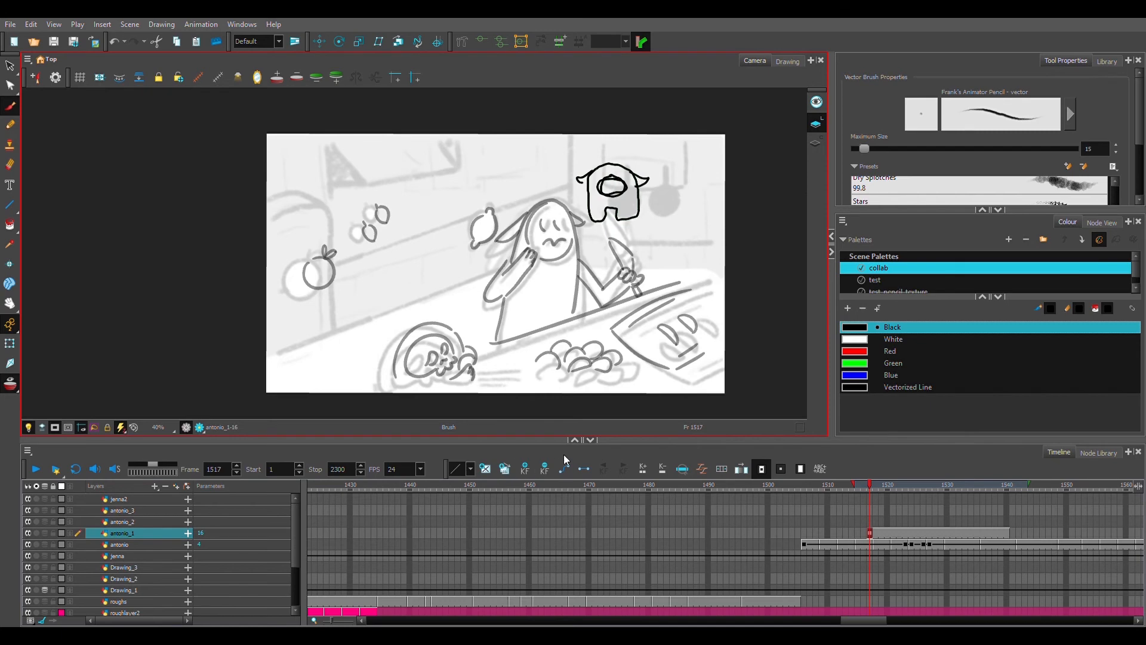
Step: Translate the horned figure down and slightly left at frame 1527
click(930, 533)
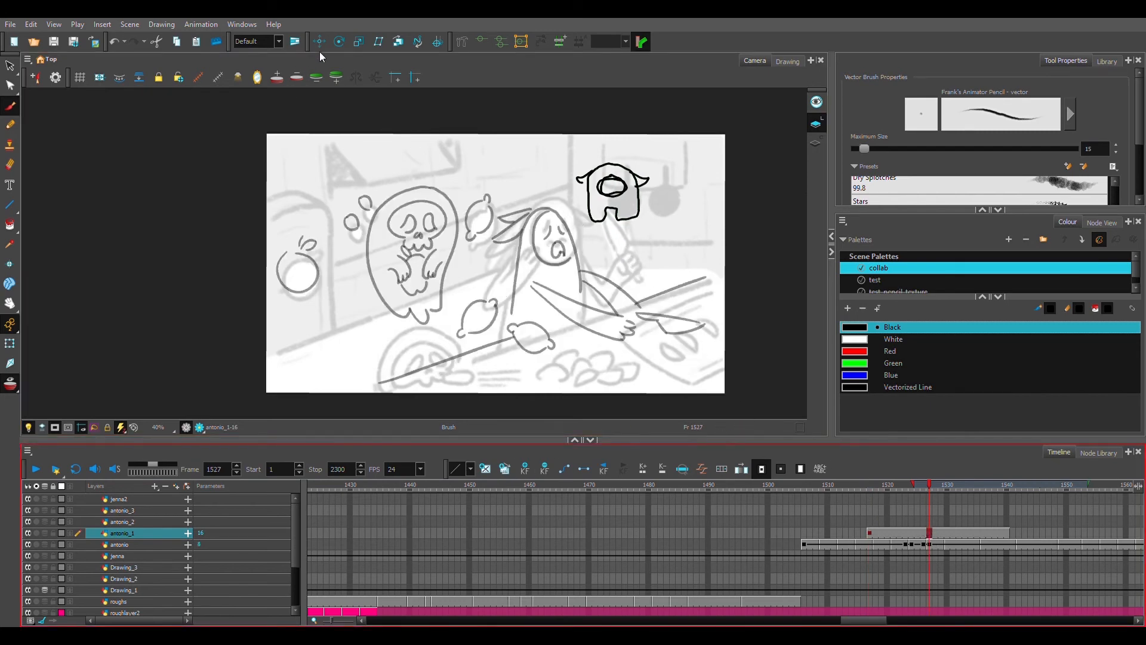
key(alt+2)
mouse_move(509, 263)
mouse_down()
mouse_move(466, 263)
mouse_move(462, 307)
mouse_move(487, 349)
mouse_up()
Step: Enlarge the horned figure at frame 1527 with the Scale tool and move it down over the girl's arm
click(359, 41)
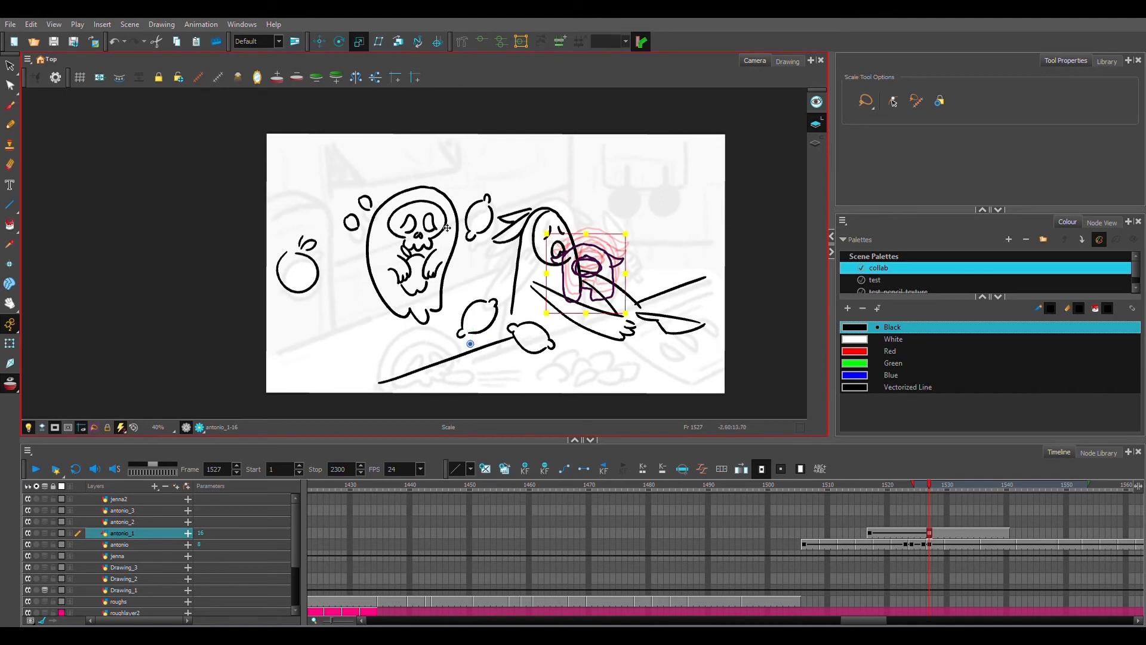
mouse_move(629, 320)
mouse_down()
mouse_move(654, 346)
mouse_move(648, 339)
mouse_move(725, 372)
mouse_move(1014, 392)
mouse_up()
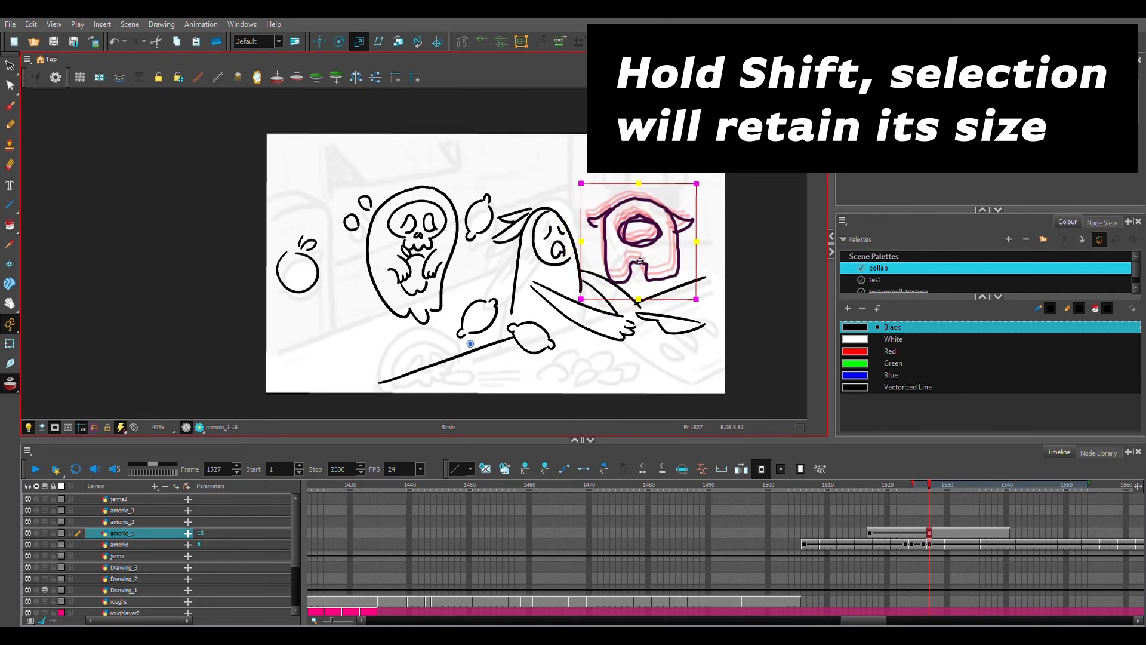
mouse_move(640, 261)
mouse_down()
mouse_move(624, 272)
mouse_move(682, 266)
mouse_move(652, 246)
mouse_move(602, 287)
mouse_move(627, 267)
mouse_up()
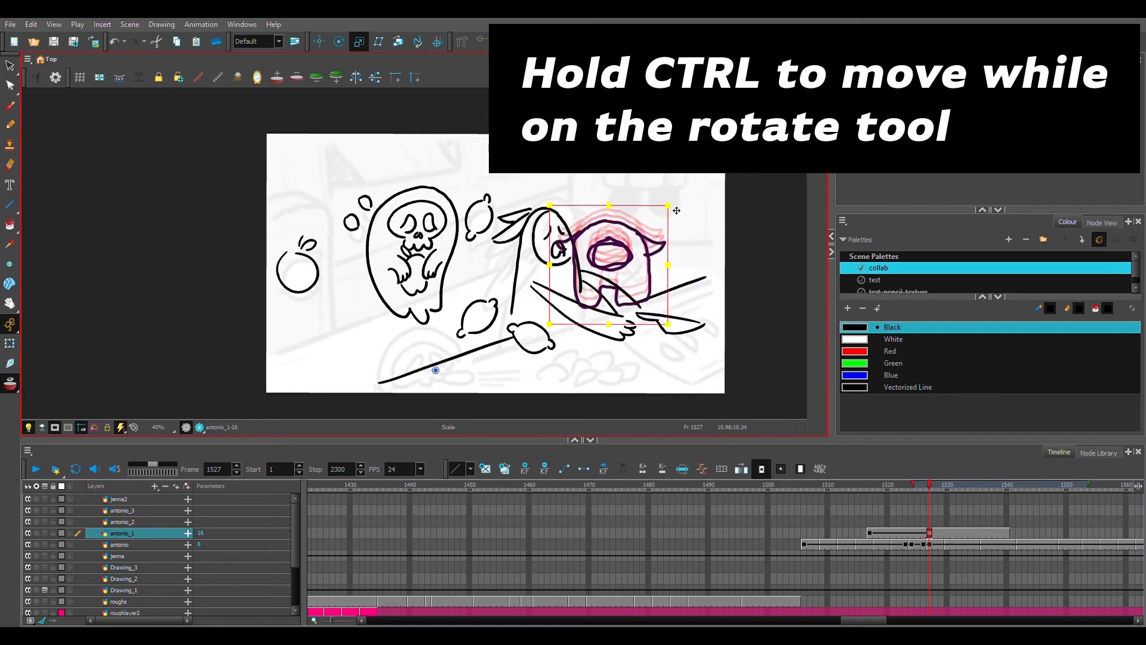
mouse_move(679, 203)
mouse_down()
mouse_move(688, 192)
mouse_move(682, 202)
mouse_up()
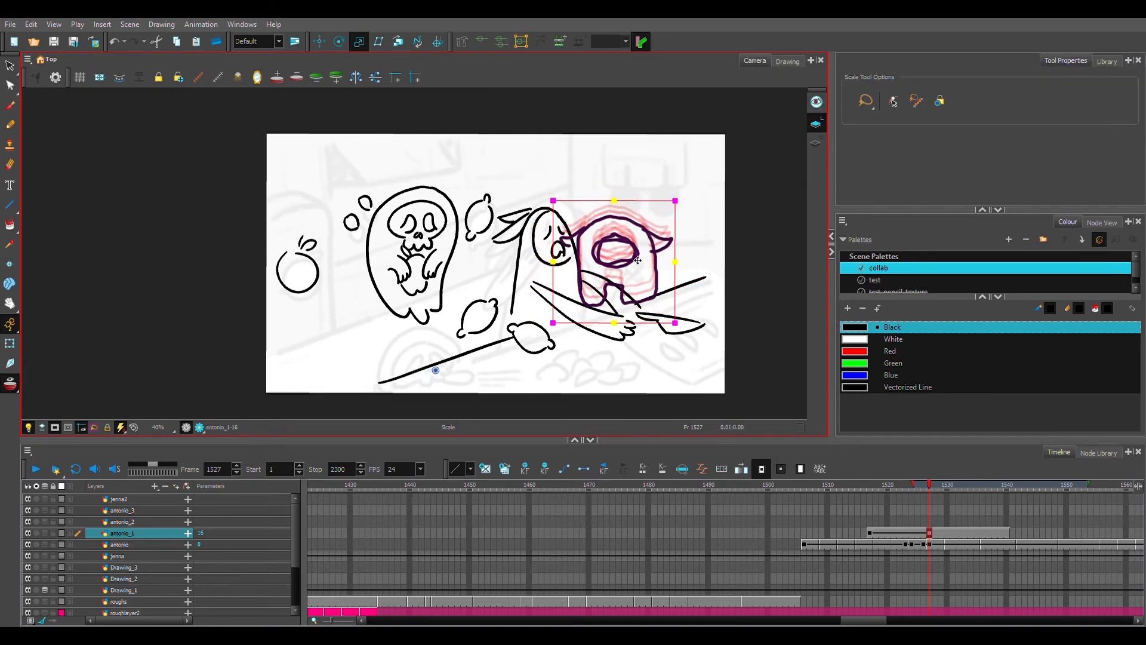
drag(624, 281, 600, 300)
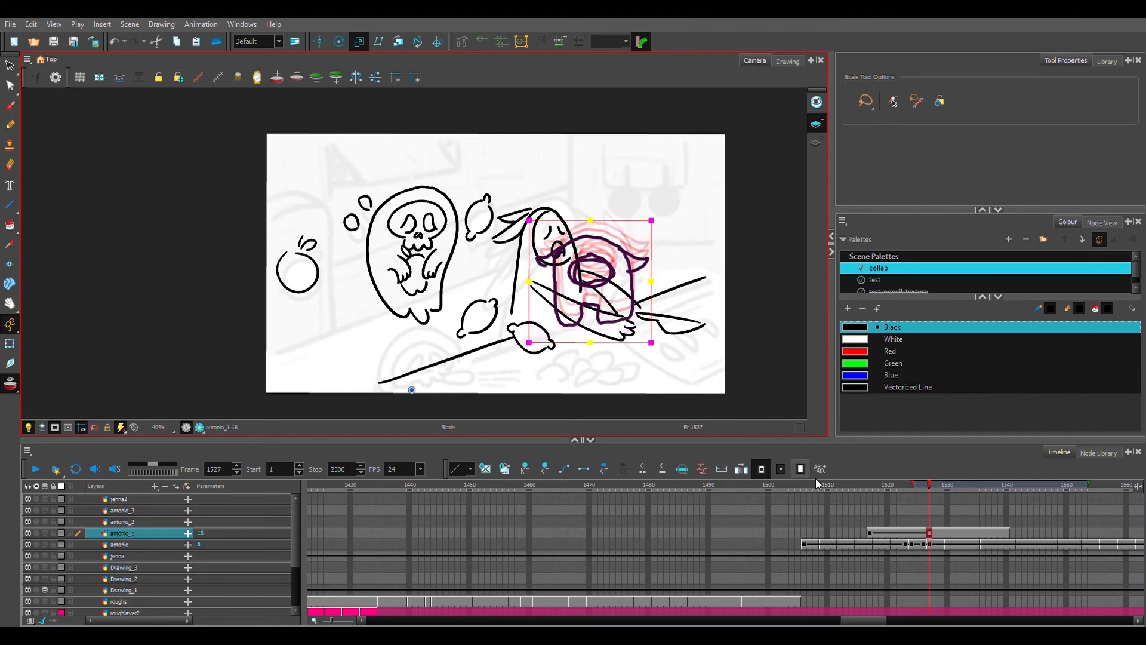
Step: Try scaling the horned figure together with the ghost scene drawing at frame 1540, and undo it
click(1007, 533)
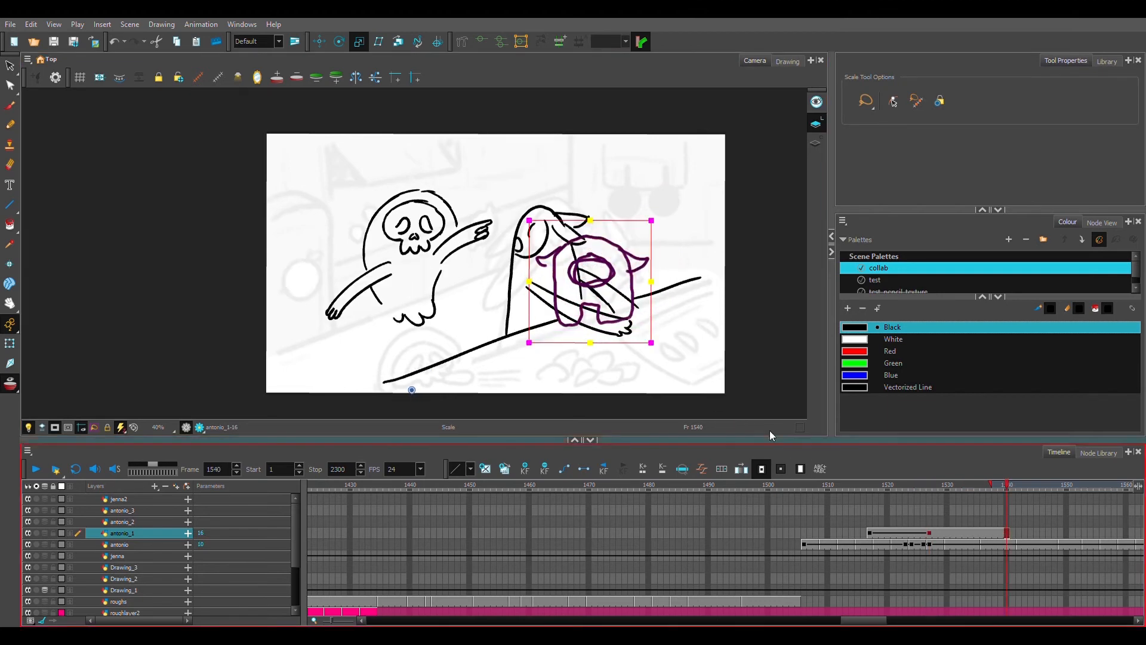
click(580, 284)
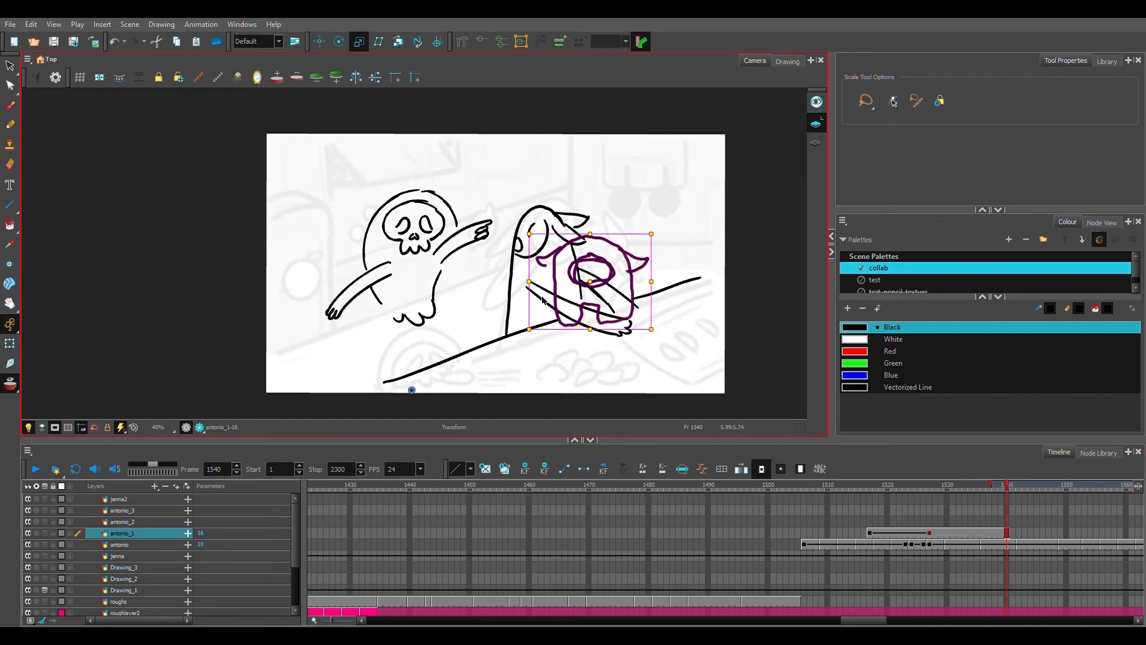
shift+click(510, 307)
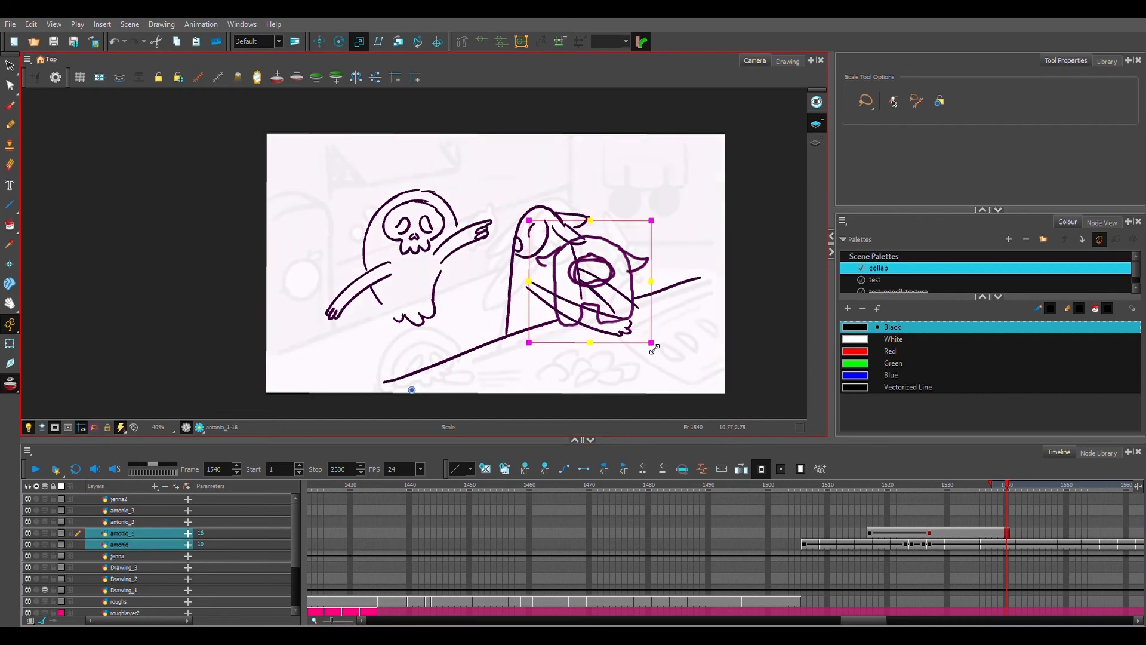
drag(651, 342, 624, 322)
key(ctrl+z)
Step: Move the horned figure left toward the ghost at frame 1540, and scrub back to frame 1517
click(1009, 533)
mouse_move(657, 224)
mouse_down()
mouse_move(643, 248)
mouse_move(686, 226)
mouse_move(605, 302)
mouse_move(554, 319)
mouse_move(468, 264)
mouse_up()
drag(956, 491, 872, 496)
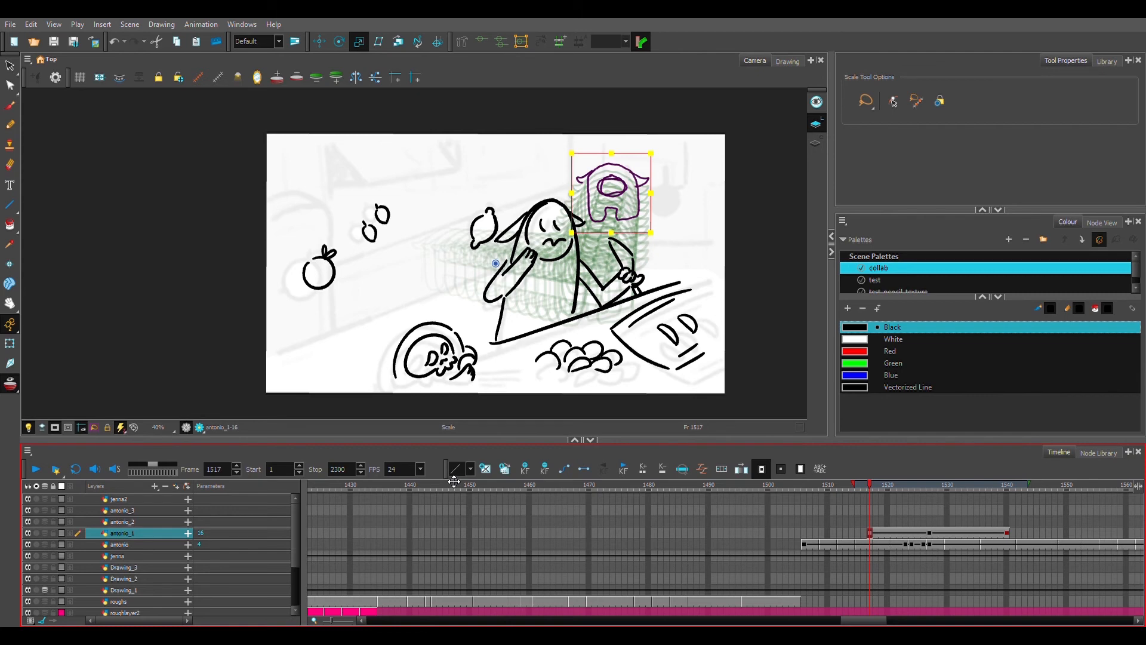
Step: Slide the timeline's keyframe toolbar sideways and move it back beside the playback controls
mouse_move(449, 477)
mouse_down()
mouse_move(430, 485)
mouse_move(537, 493)
mouse_up()
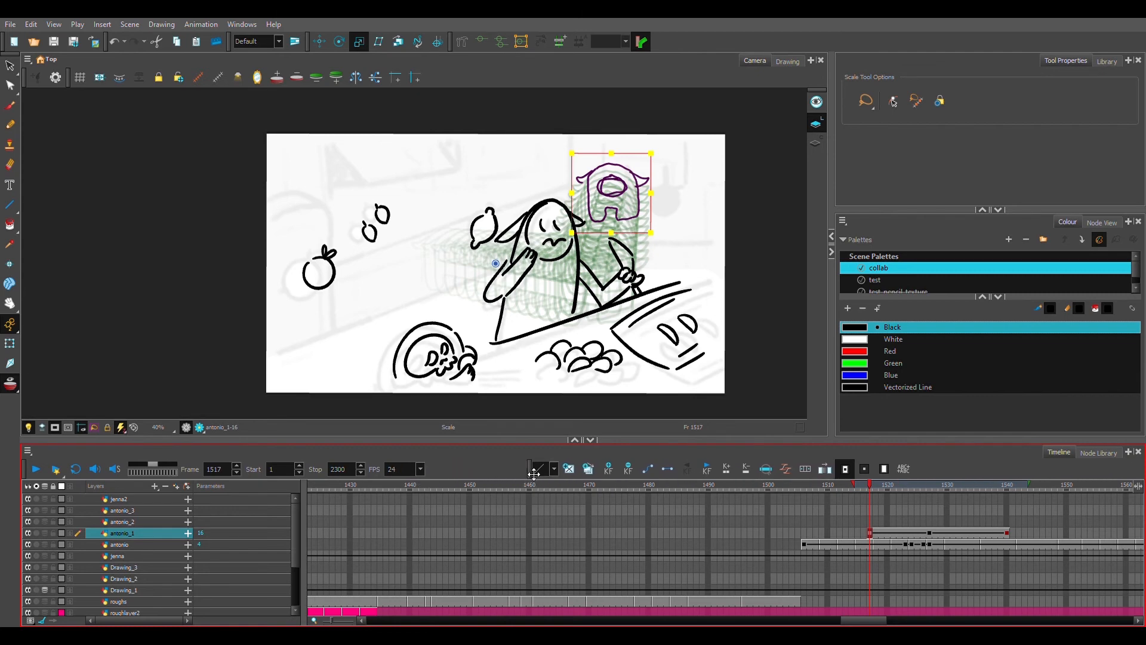
drag(536, 474, 455, 474)
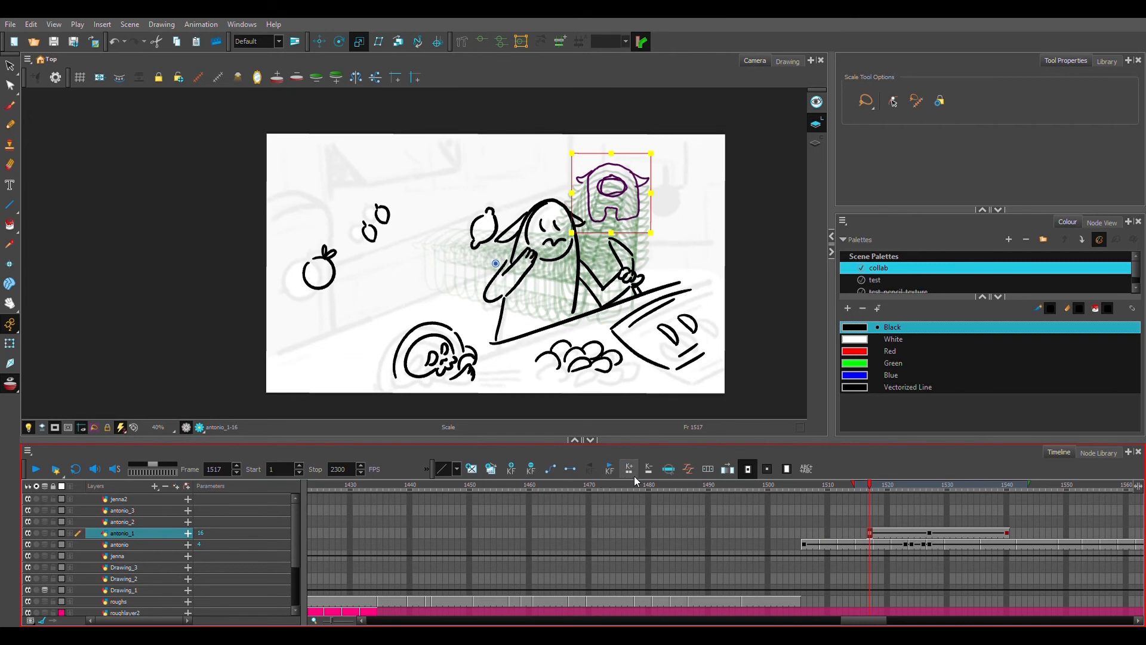
Step: Keyframe the horned figure at frames 1522 and 1533, moving it right at the first and left at the second
click(905, 539)
drag(623, 241, 663, 248)
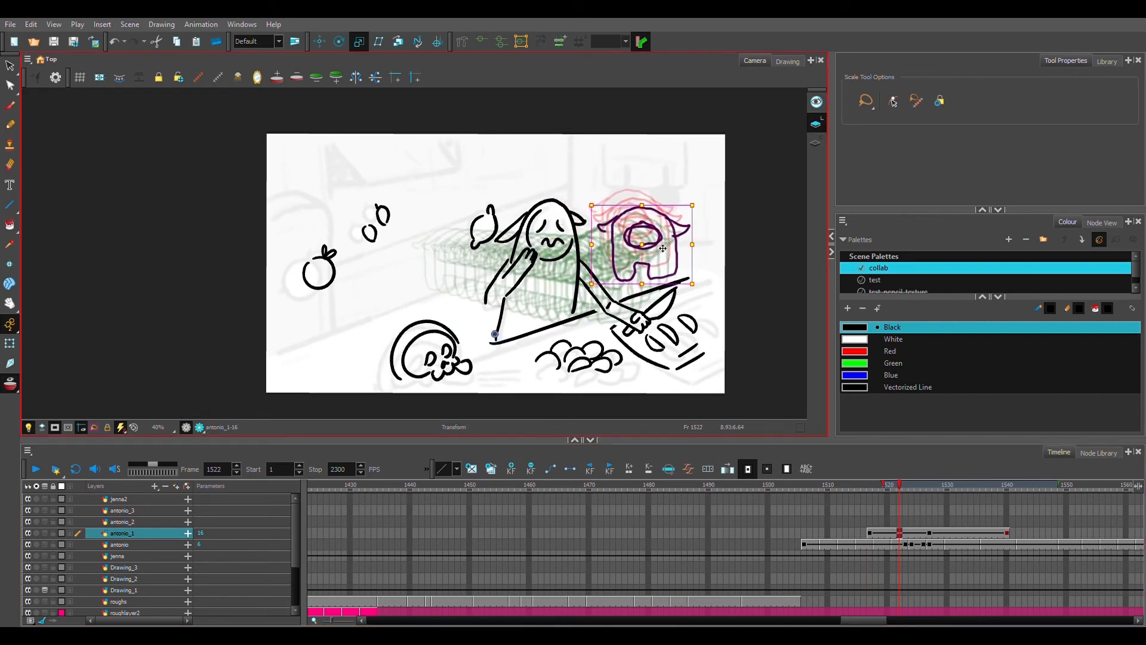
click(964, 535)
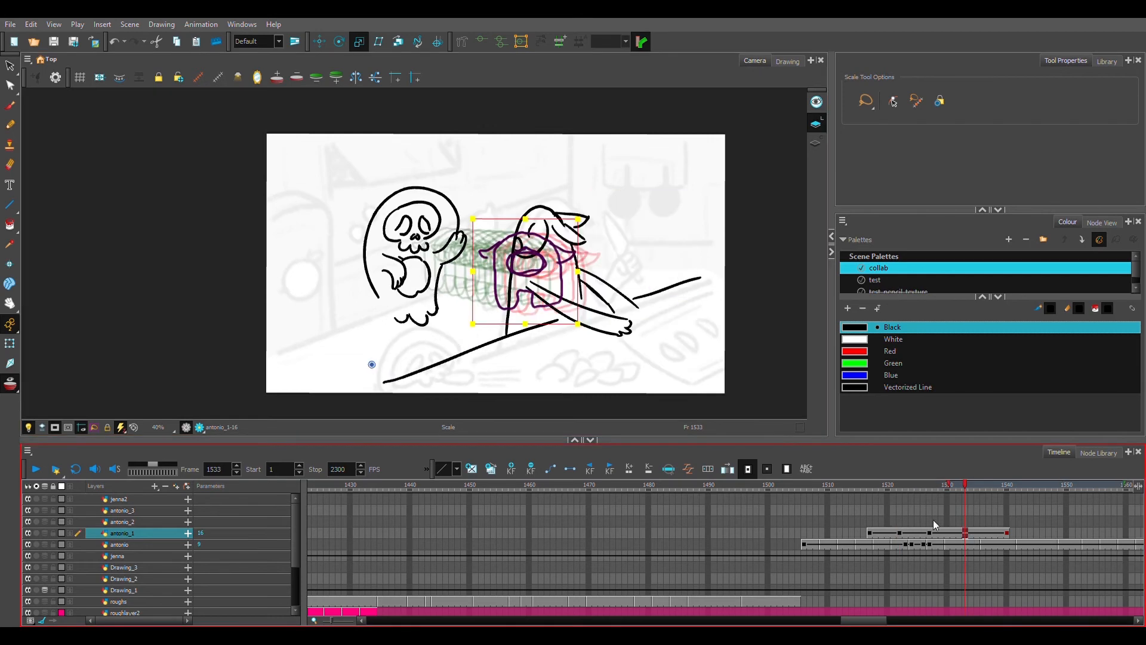
drag(541, 279, 489, 287)
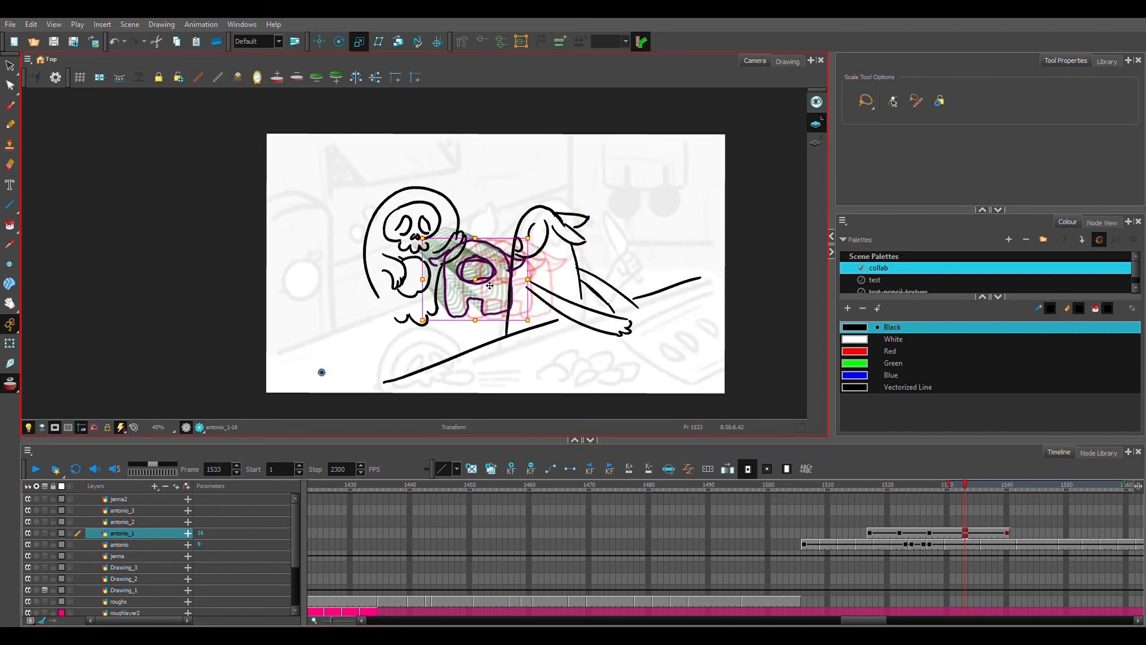
Step: Play the scene from frame 1505 and scrub through the horned figure's keyframed motion
click(818, 487)
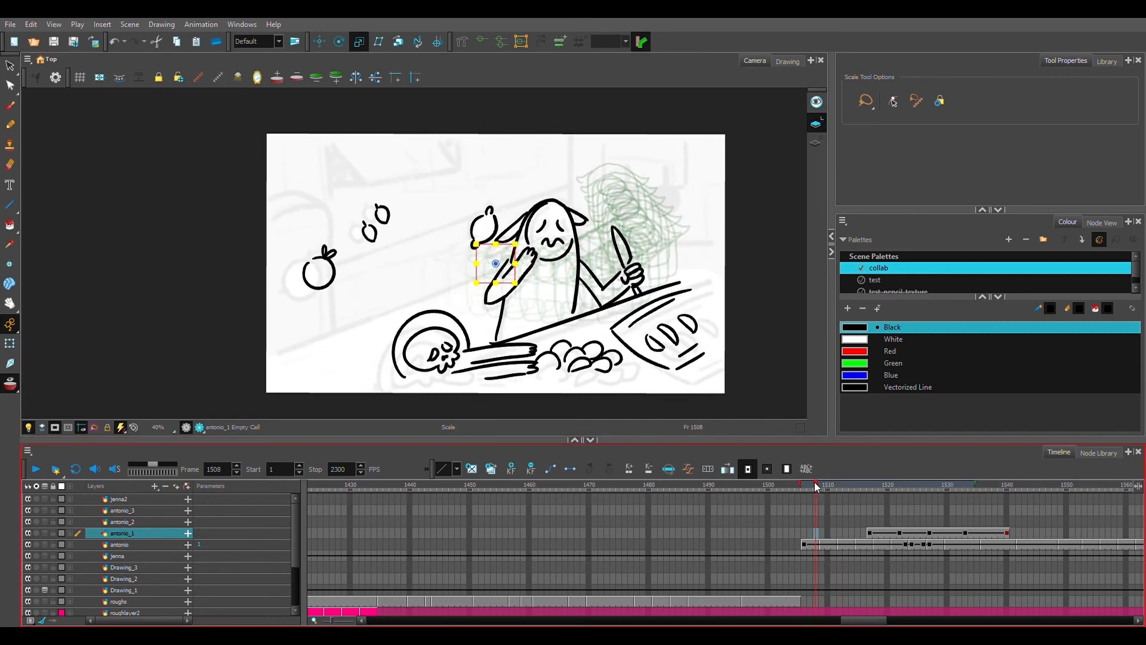
click(799, 487)
click(36, 468)
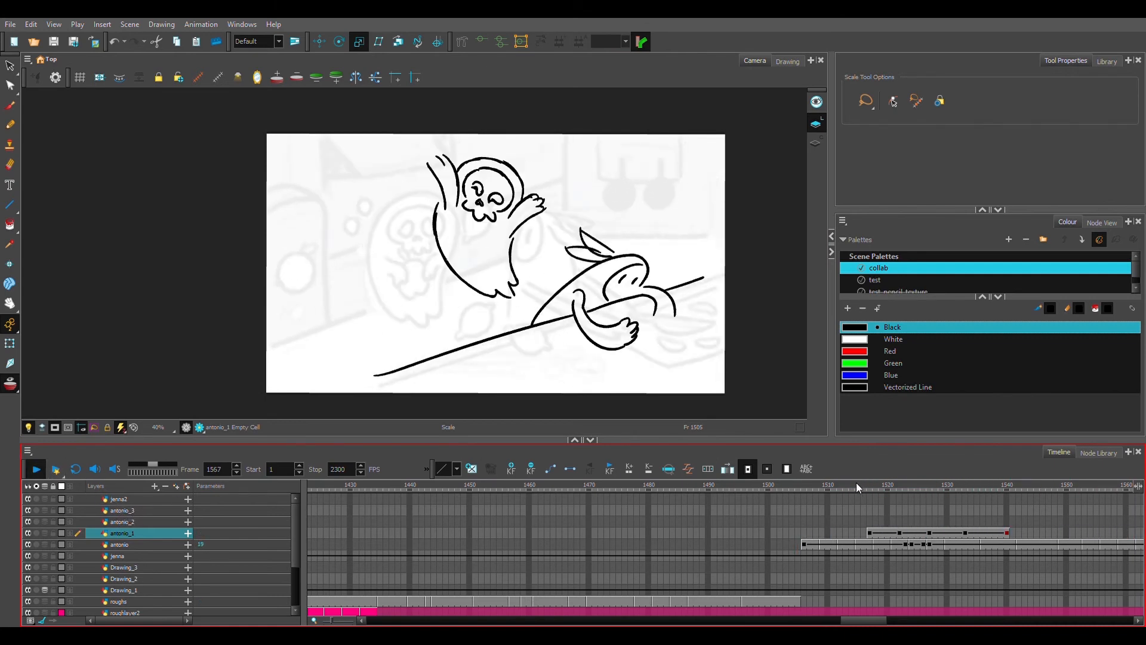
click(858, 487)
mouse_move(377, 494)
mouse_down()
mouse_move(313, 500)
mouse_move(460, 510)
mouse_move(488, 526)
mouse_move(476, 522)
mouse_move(594, 508)
mouse_up()
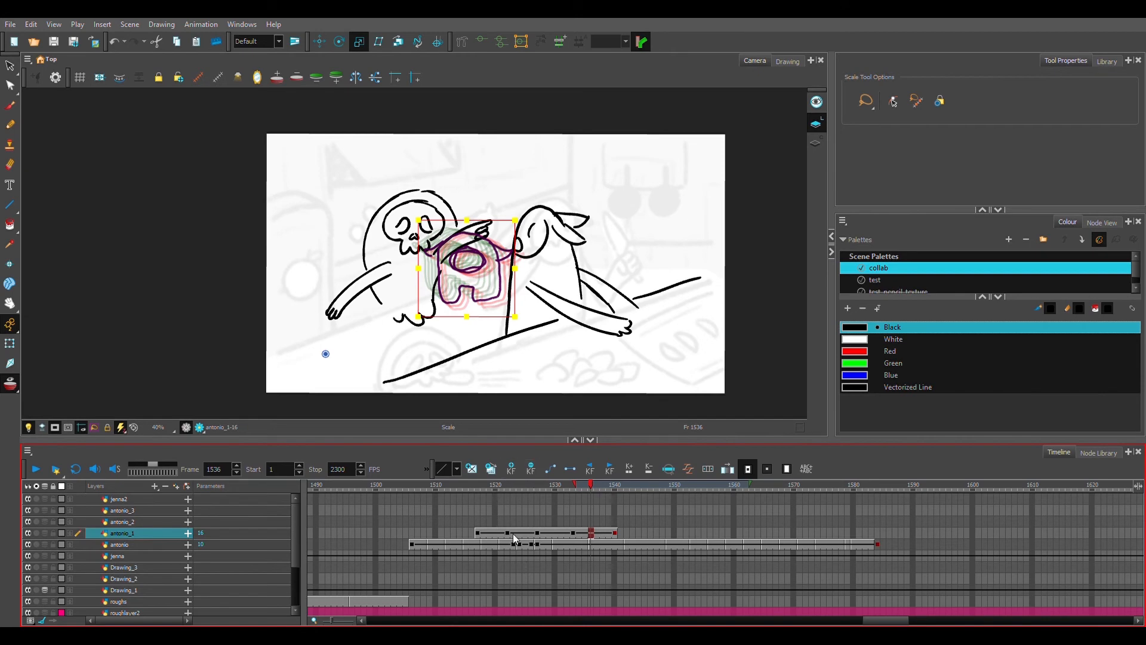
drag(527, 489, 581, 494)
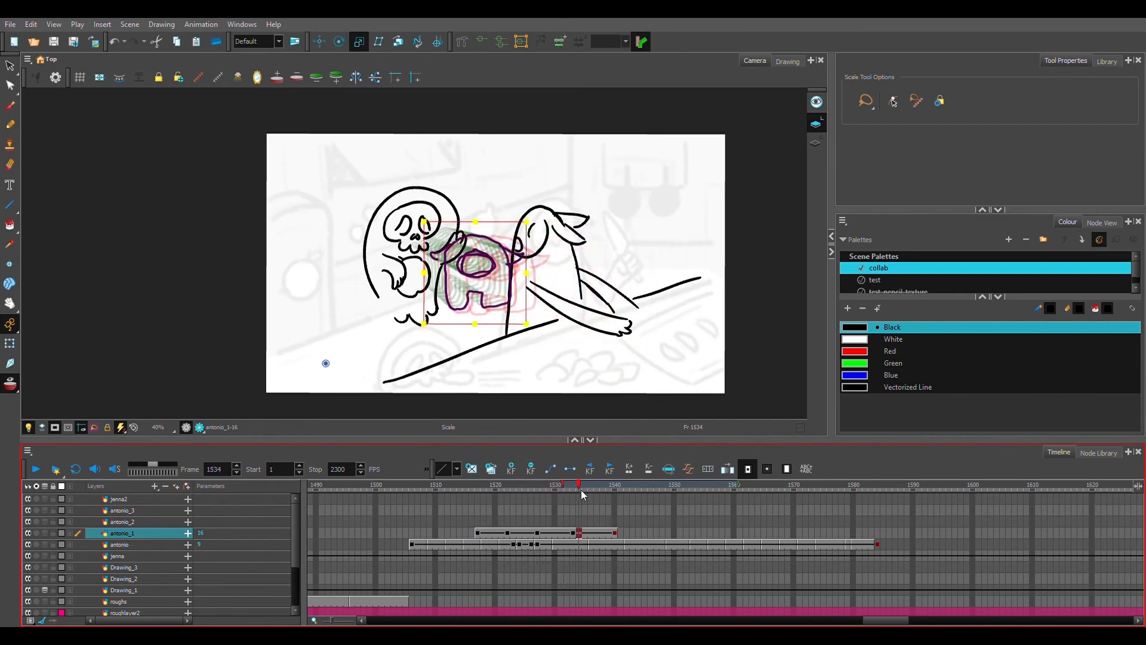
click(483, 489)
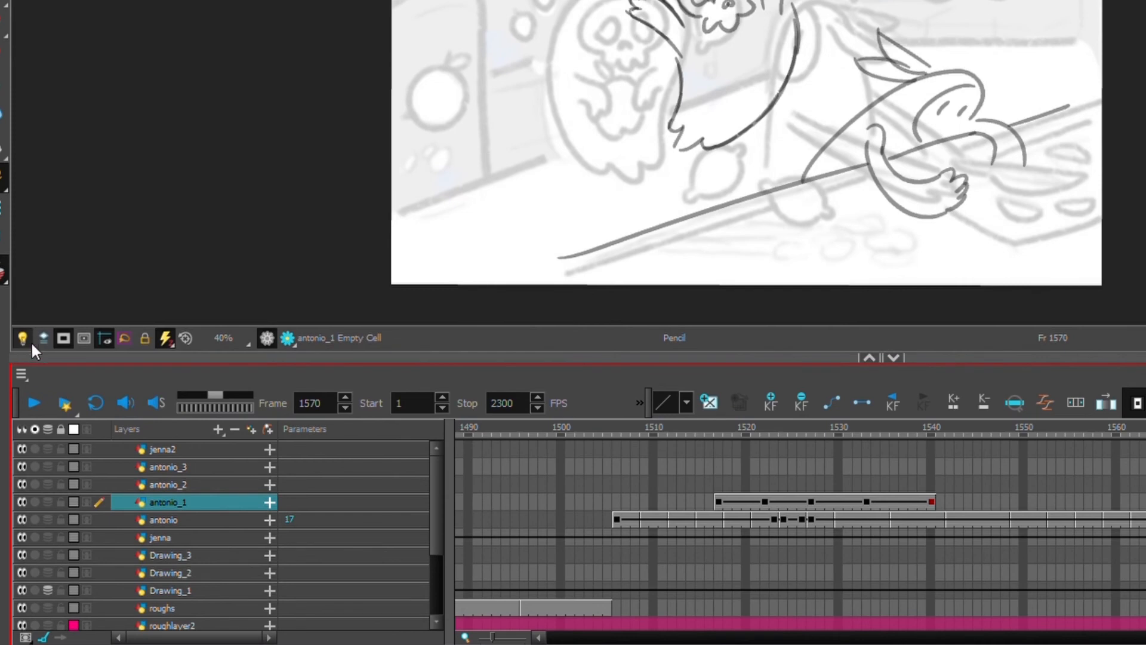
Step: Turn off the light table while at frame 1570
click(23, 339)
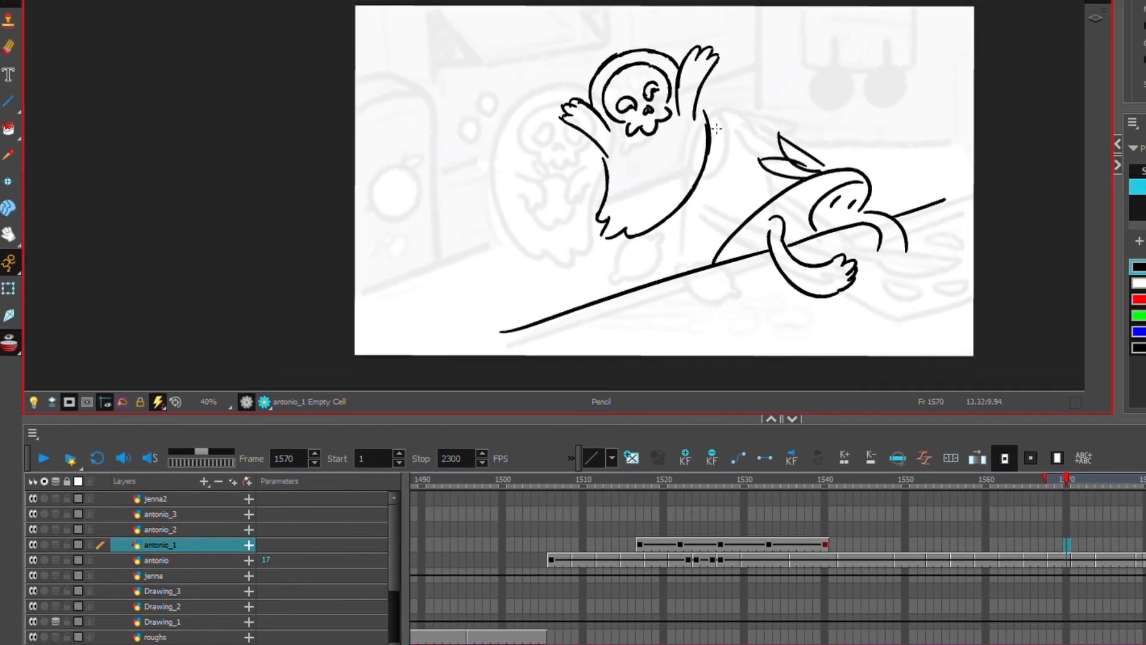
Step: Try a pencil stroke along the ghost's side below its raised arm on layer antonio_1 at frame 1570 and undo it
drag(696, 90, 711, 151)
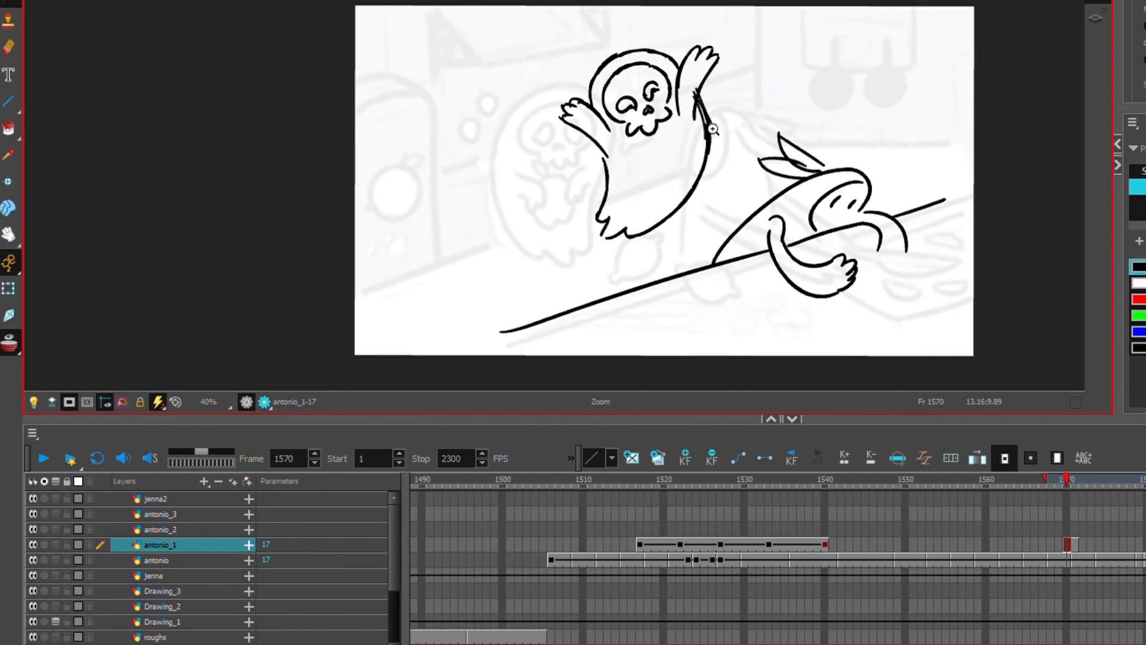
key(alt+s)
key(ctrl+z)
key(ctrl+z)
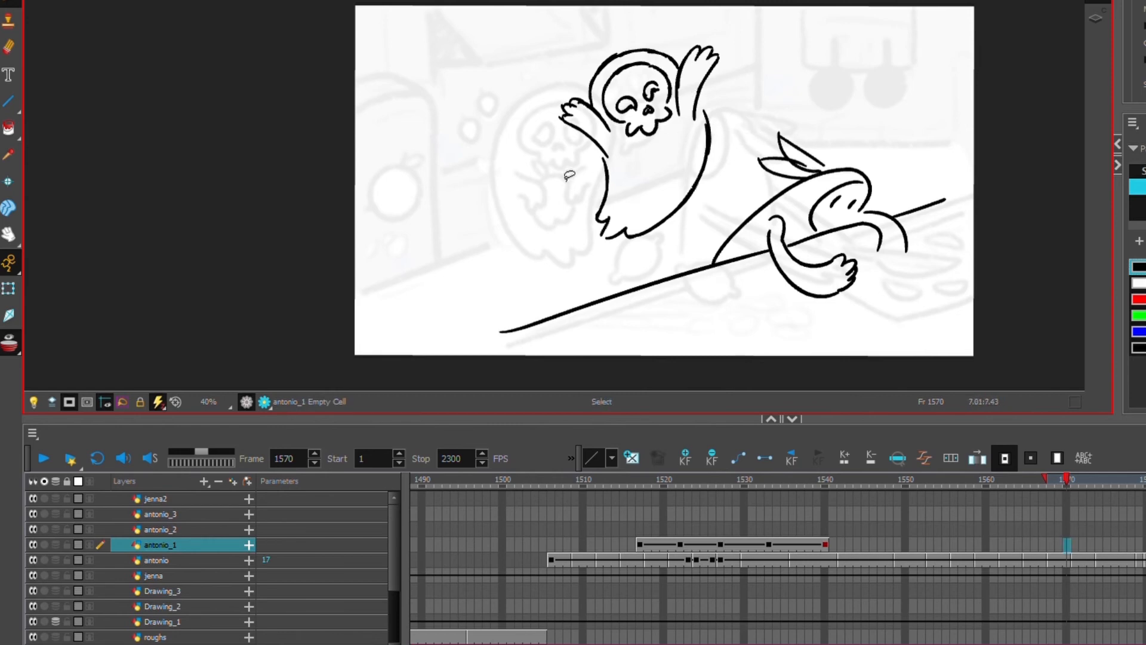
Step: Turn on the light table, try and undo a pencil stroke on the ghost's side, and toggle the light table off and on
click(36, 404)
drag(691, 97, 716, 167)
key(ctrl+z)
key(ctrl+shift+z)
key(ctrl+z)
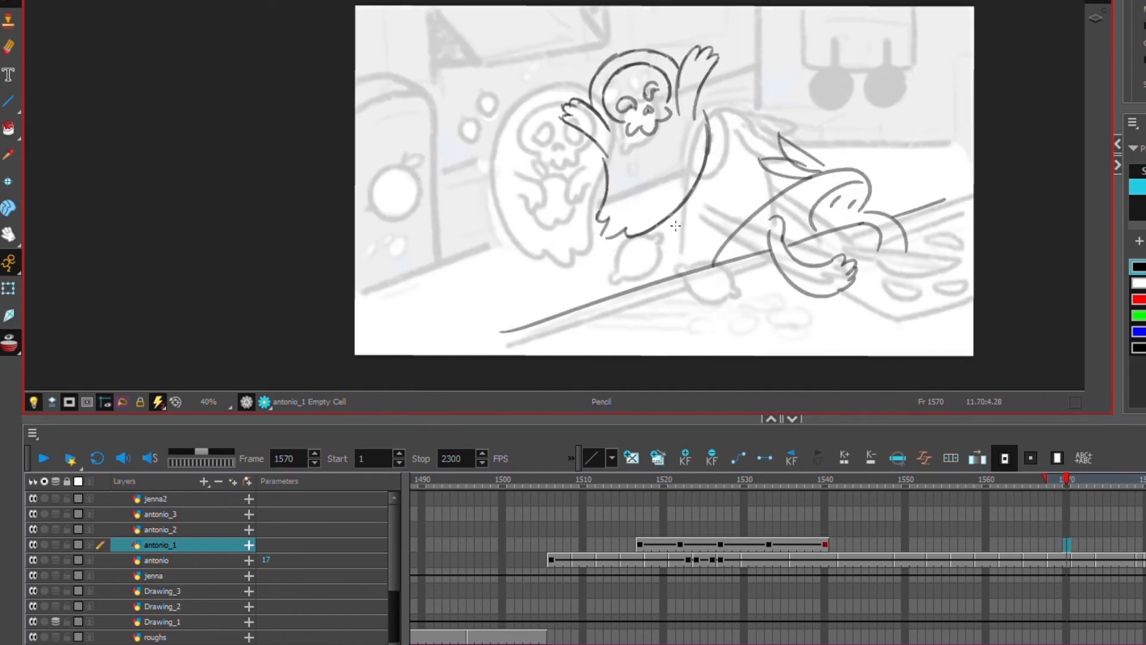
click(53, 403)
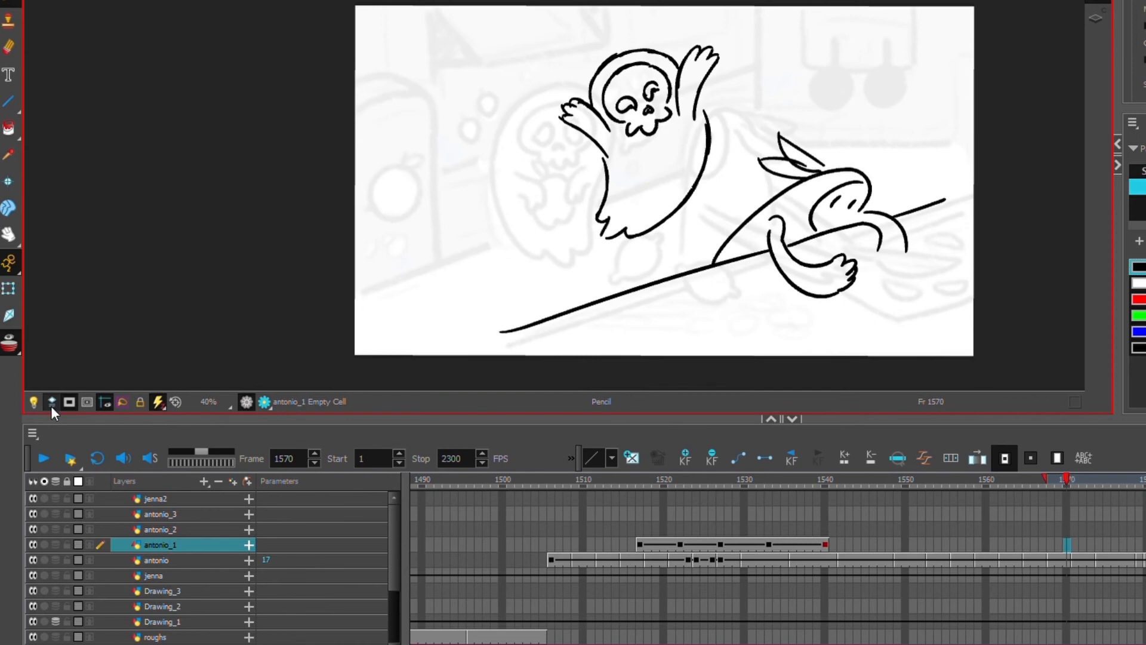
click(34, 402)
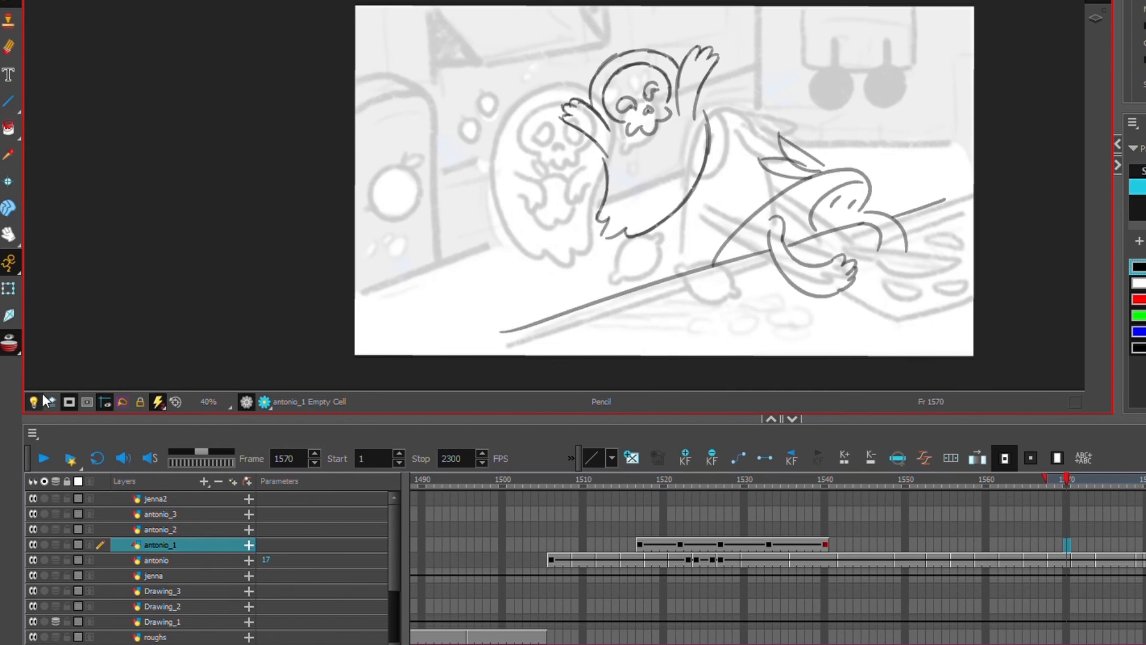
Step: Turn off the camera mask and pencil a large rounded shape extending past the camera frame's lower-right corner, undoing the unwanted strokes
click(69, 401)
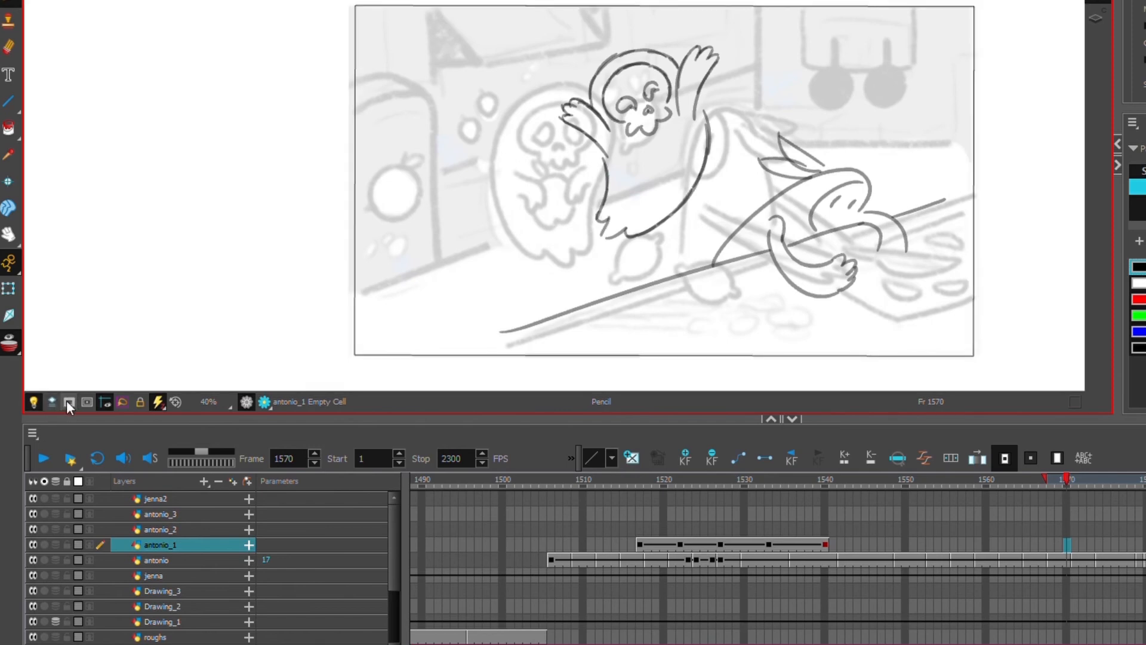
drag(229, 247, 118, 231)
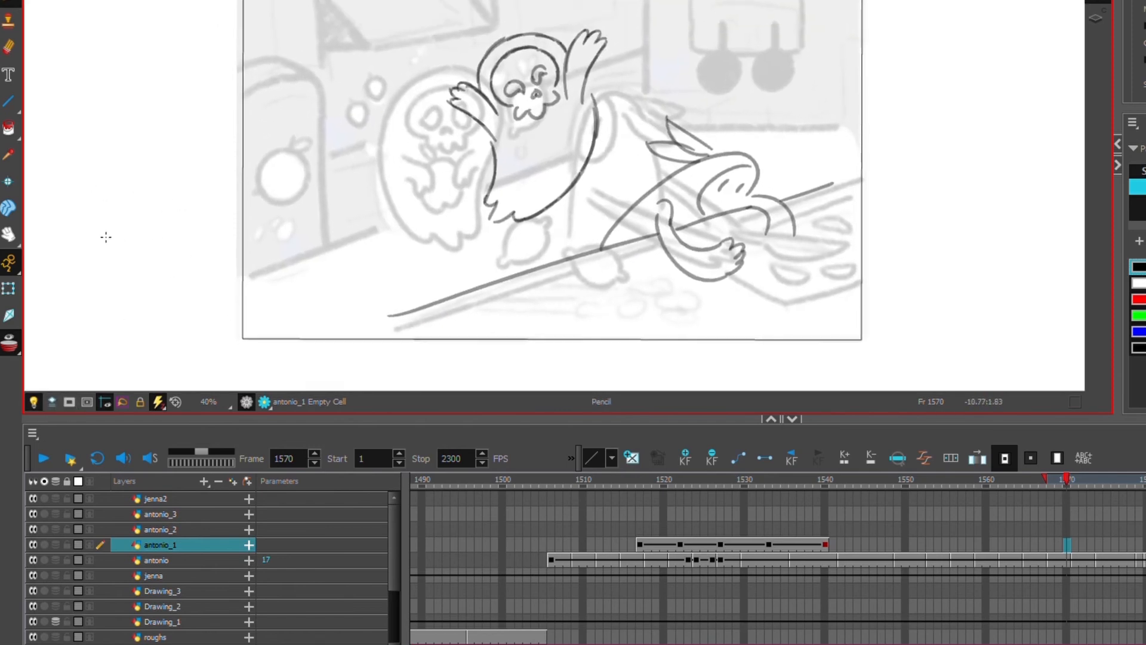
mouse_move(899, 220)
mouse_down()
mouse_move(917, 330)
mouse_move(861, 307)
mouse_move(920, 297)
mouse_move(929, 307)
mouse_move(903, 319)
mouse_up()
key(ctrl+z)
mouse_move(895, 222)
mouse_down()
mouse_move(834, 282)
mouse_move(885, 377)
mouse_move(968, 299)
mouse_move(896, 222)
mouse_up()
mouse_move(691, 277)
mouse_down()
mouse_move(773, 372)
mouse_move(817, 340)
mouse_move(781, 265)
mouse_move(721, 271)
mouse_move(865, 313)
mouse_move(825, 232)
mouse_move(738, 255)
mouse_up()
key(ctrl+z)
key(ctrl+z)
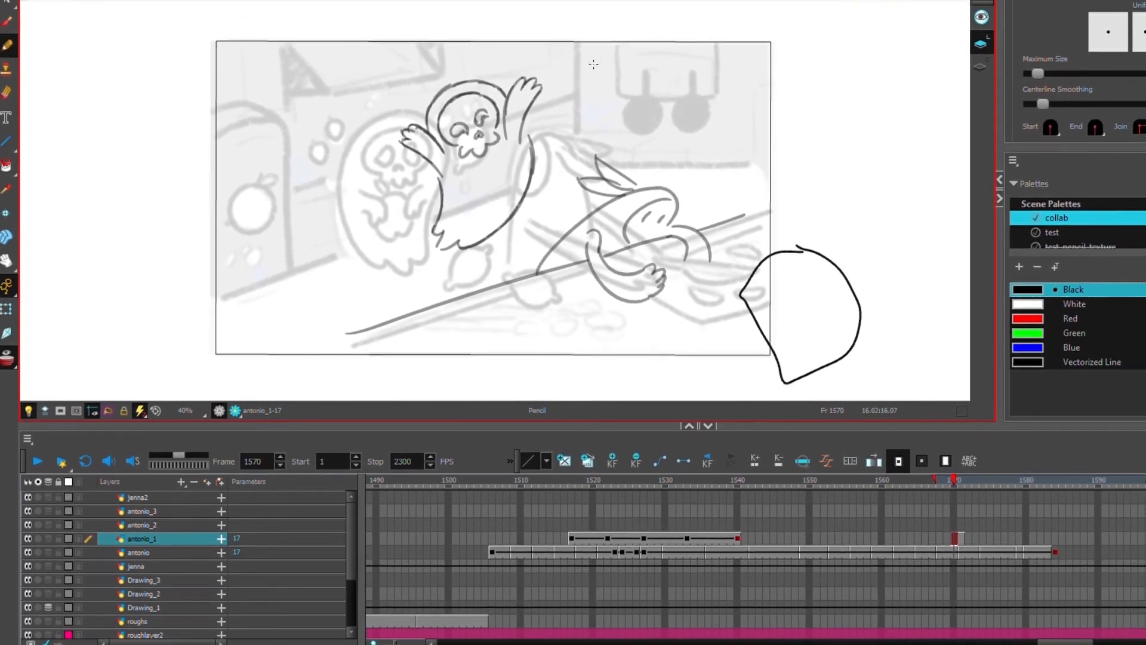
Step: Check the rounded shape with the camera mask on and off and in Render View, ending in OpenGL View with the mask off
click(60, 410)
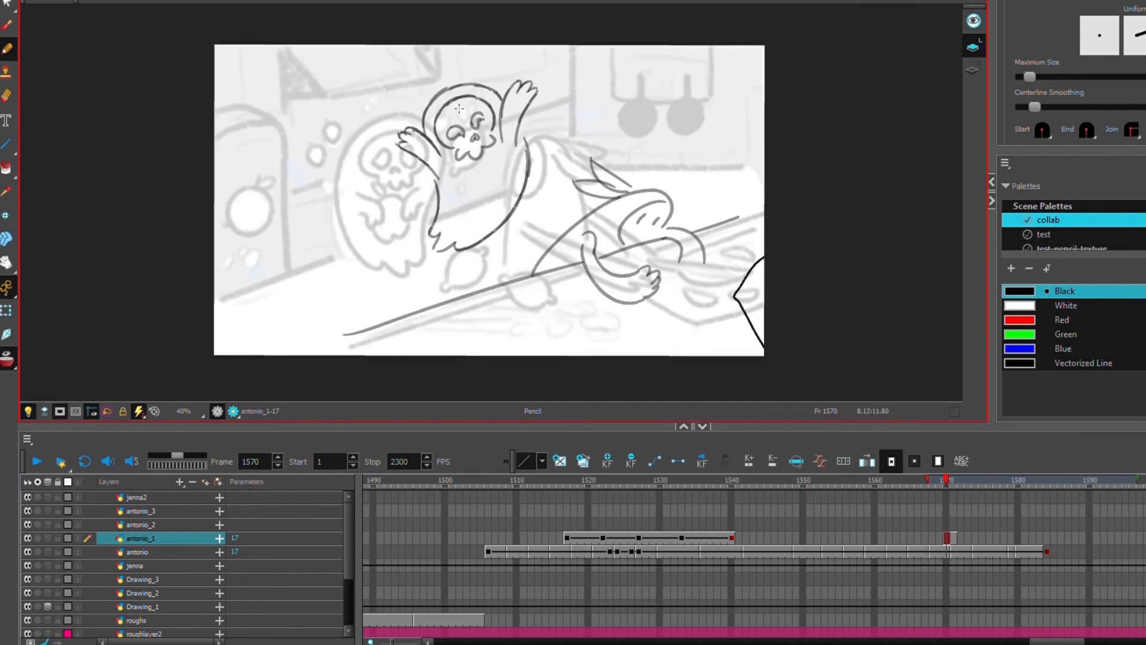
click(60, 411)
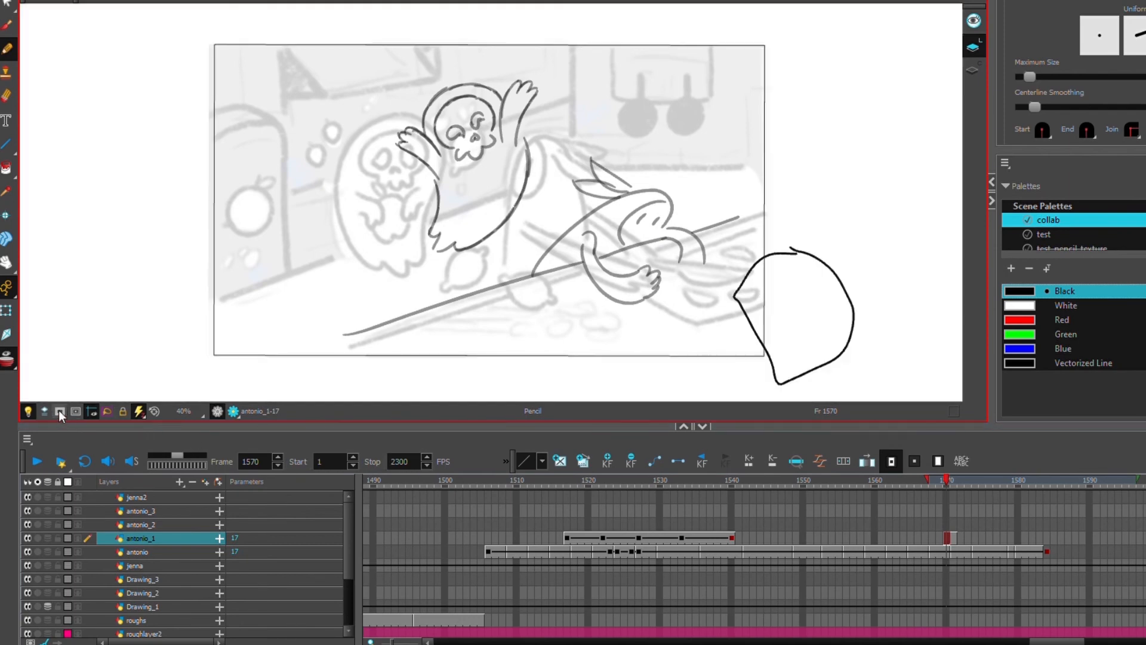
click(233, 411)
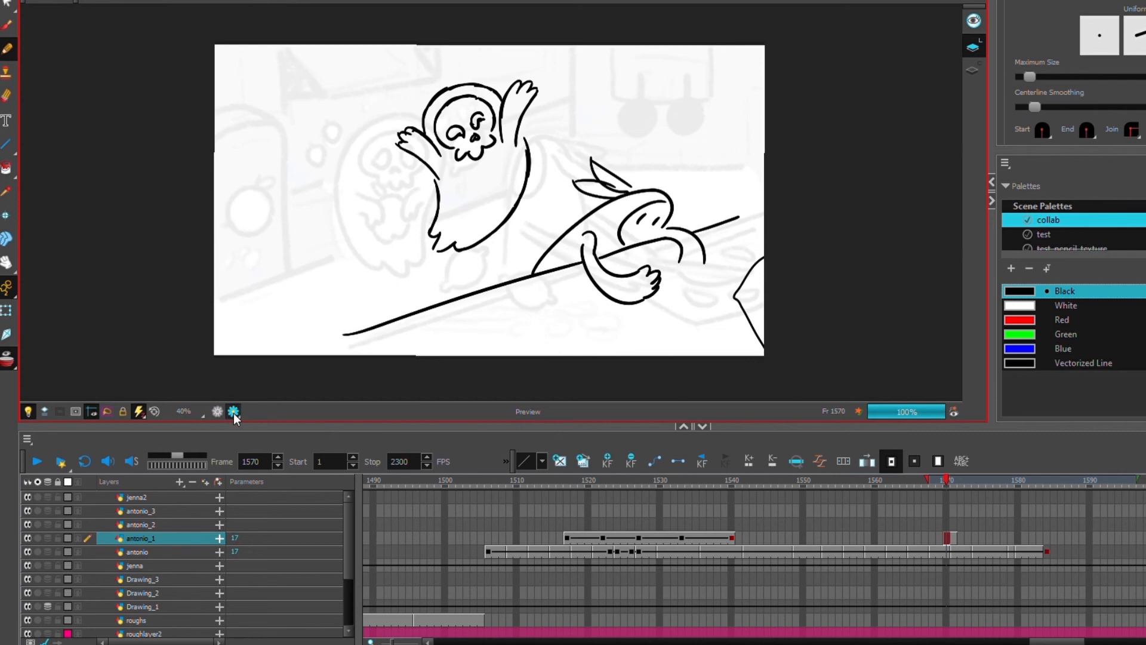
click(217, 411)
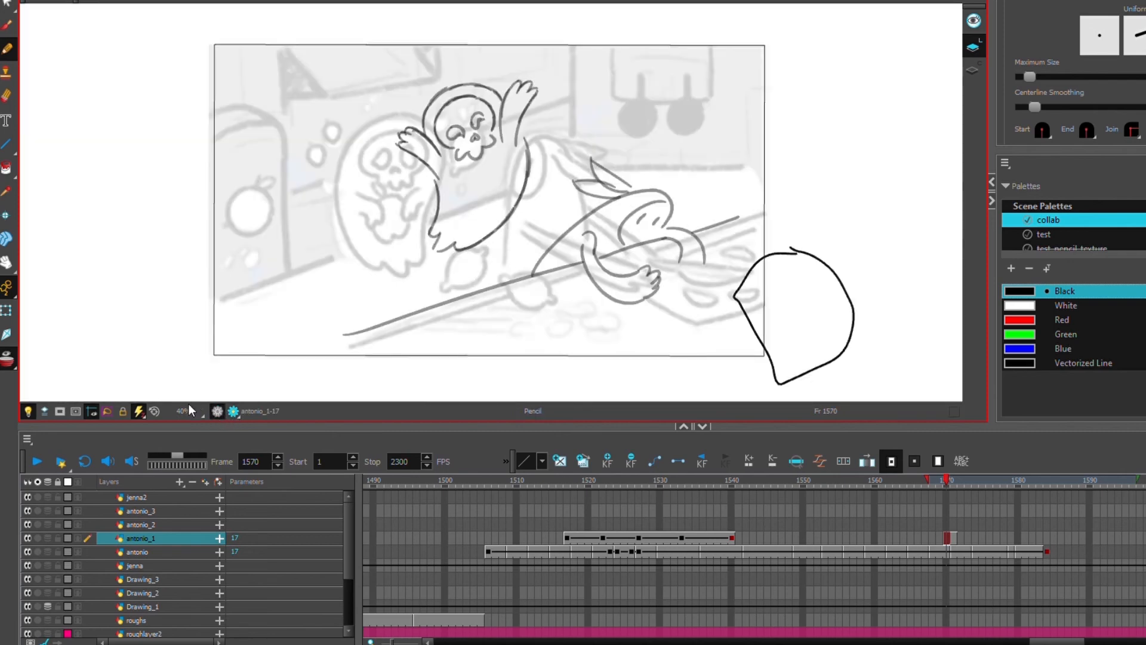
Step: Show the safe area and try pencil circles across its upper border, undoing the test strokes
click(75, 411)
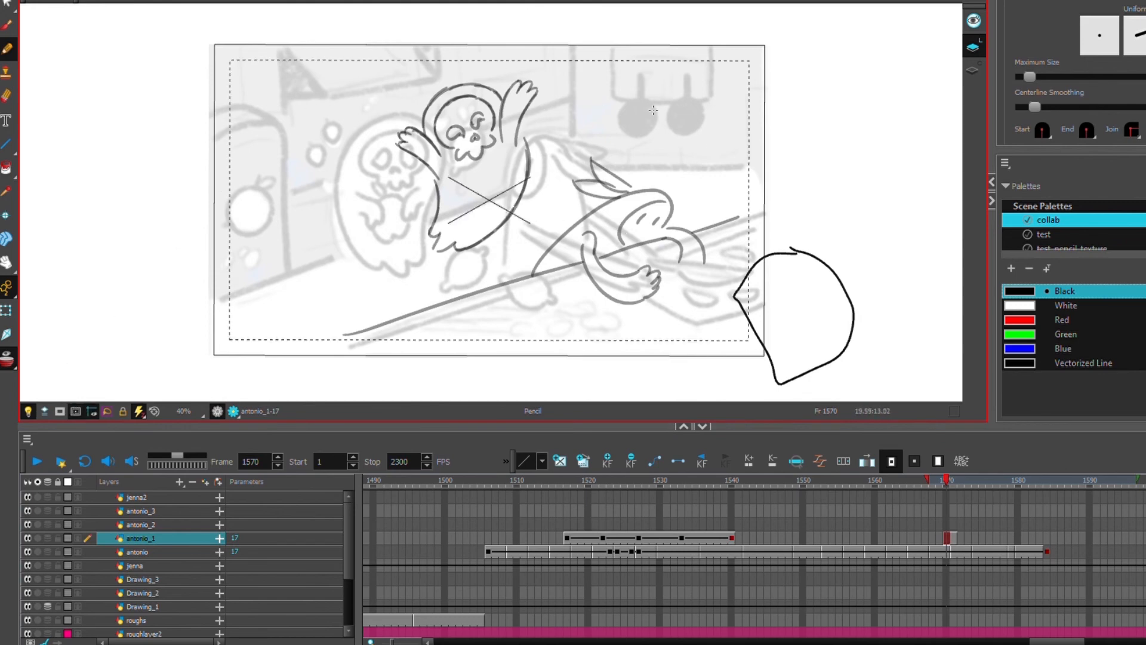
drag(687, 60, 725, 53)
key(ctrl+z)
drag(633, 78, 653, 84)
key(ctrl+z)
drag(628, 142, 612, 72)
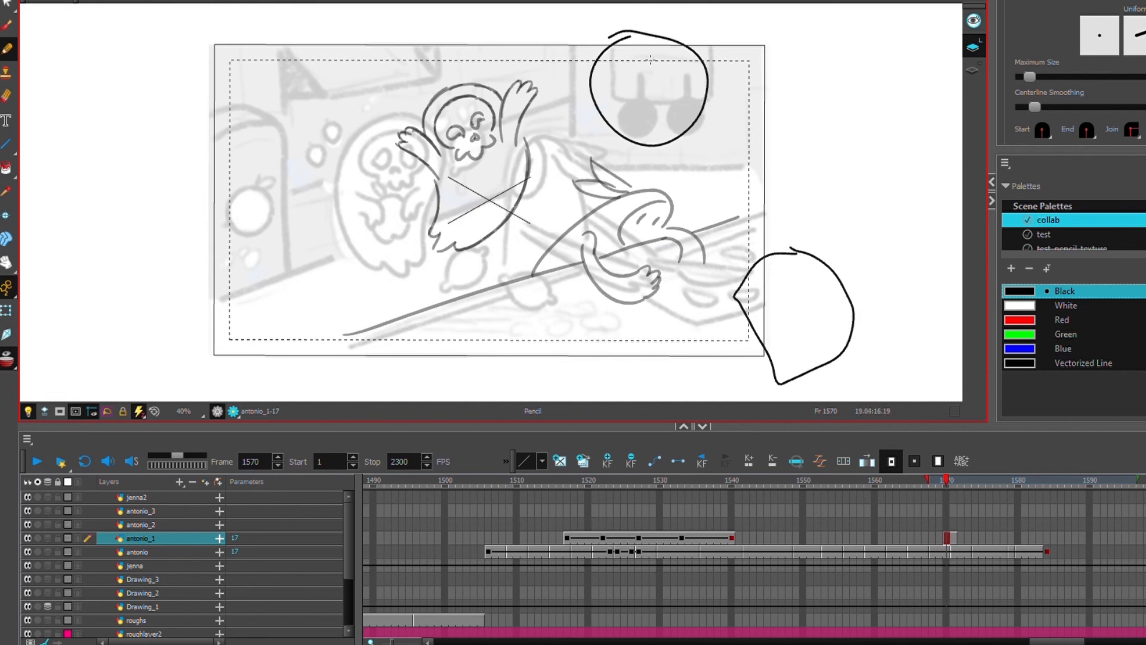
mouse_move(638, 63)
mouse_down()
mouse_move(635, 54)
mouse_move(652, 53)
mouse_up()
key(ctrl+z)
key(ctrl+z)
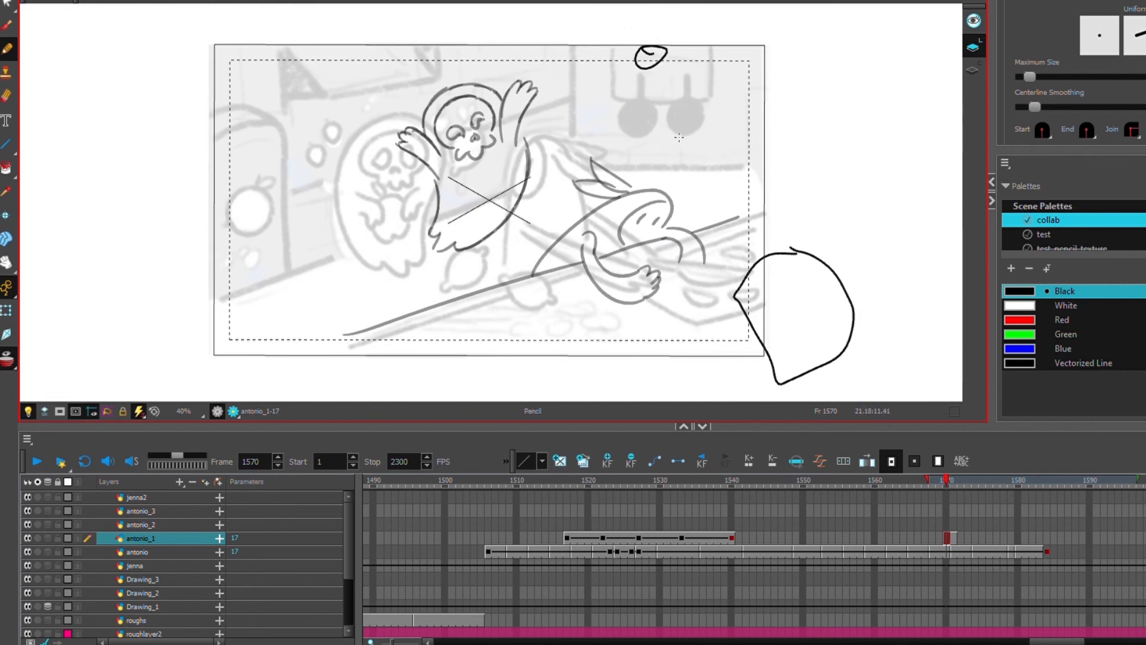
Step: Try a looping pencil scribble across the middle of the safe area and undo the test strokes
mouse_move(573, 155)
mouse_down()
mouse_move(526, 197)
mouse_move(711, 191)
mouse_move(272, 203)
mouse_up()
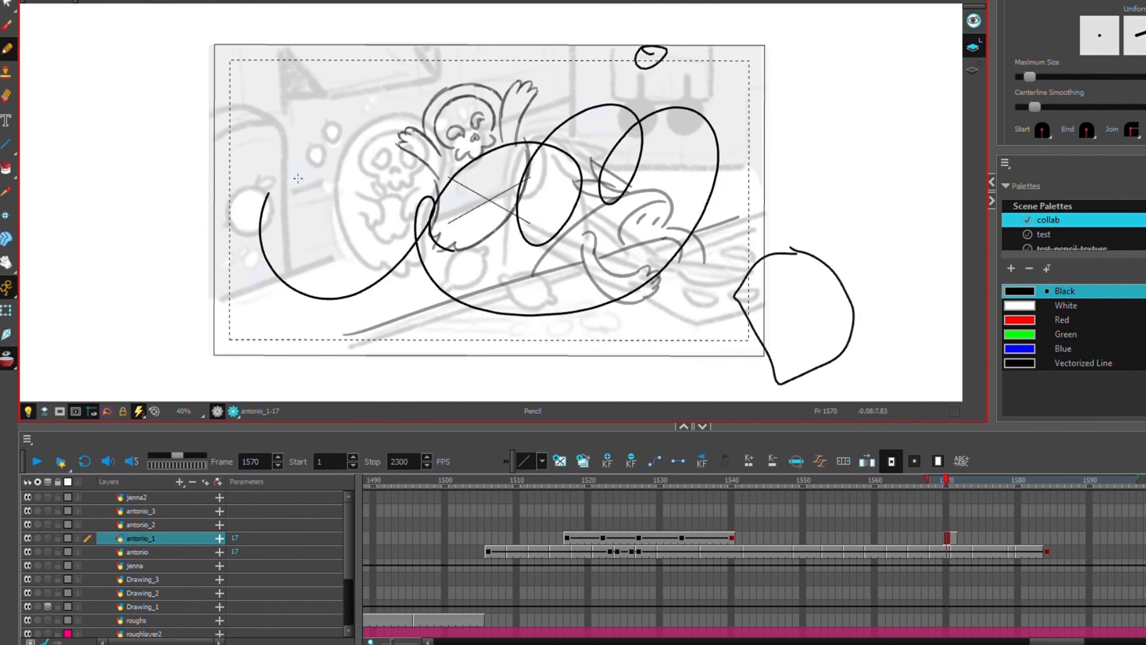
key(ctrl+z)
key(ctrl+z)
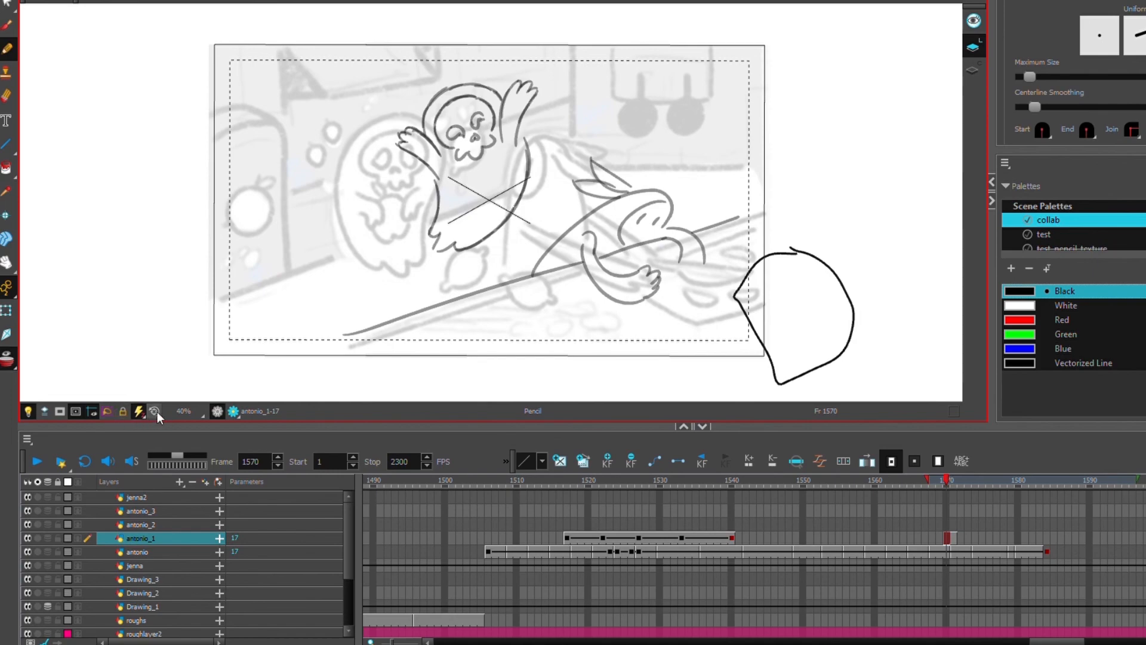
Step: Rotate the camera view and reset it to its upright default framing
click(155, 410)
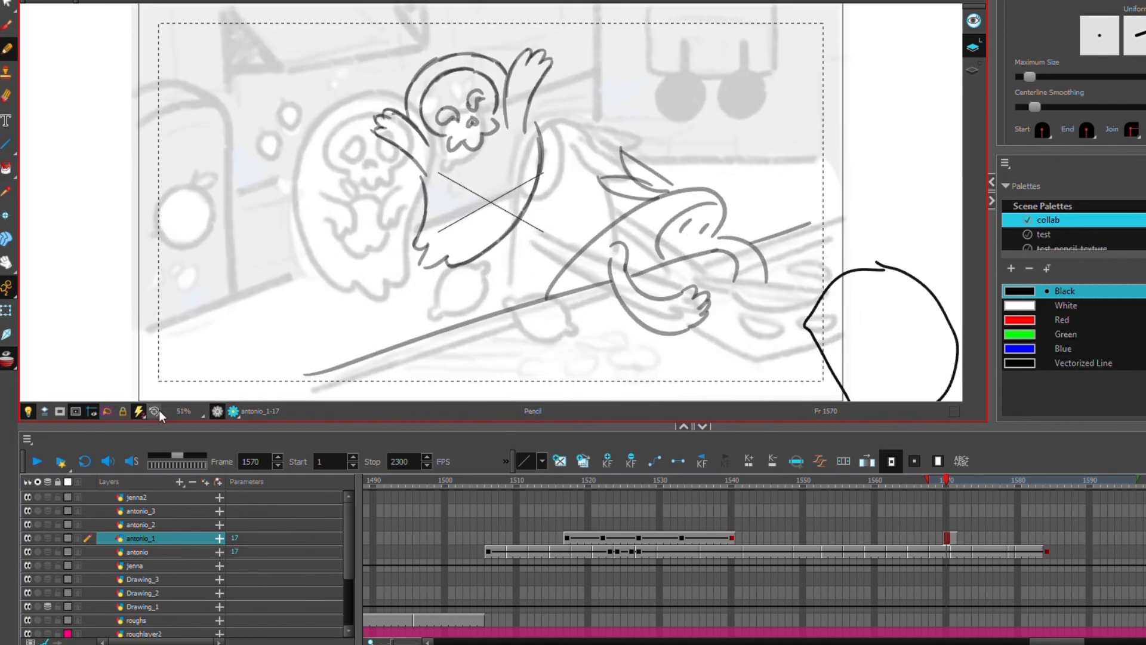
click(154, 411)
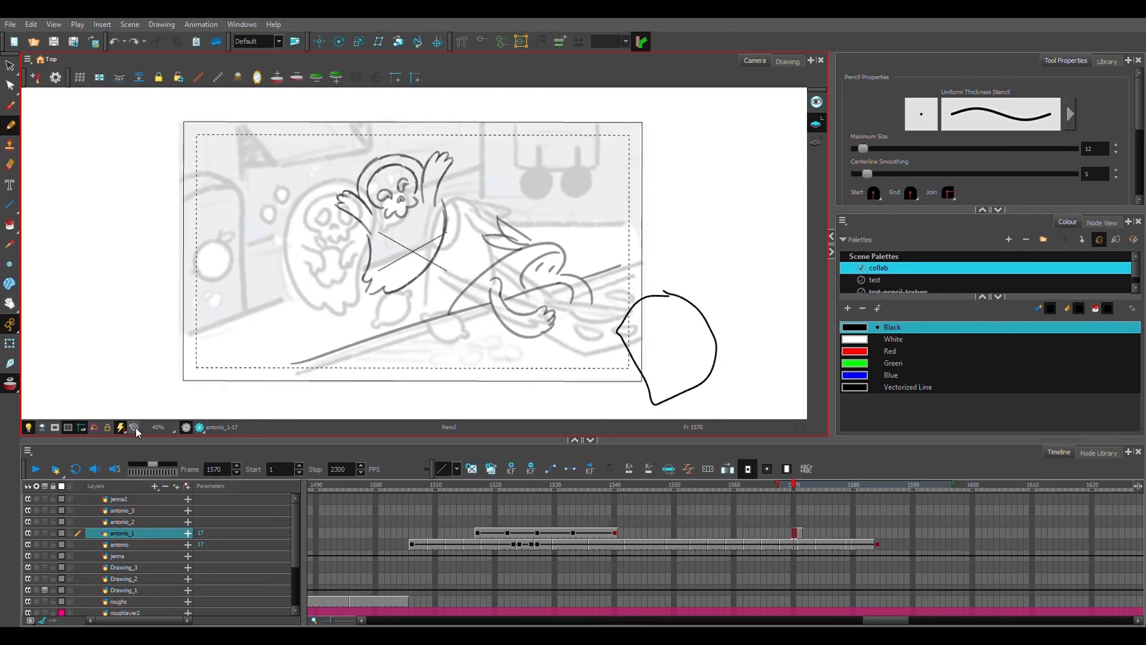
click(135, 428)
click(136, 428)
drag(558, 169, 527, 358)
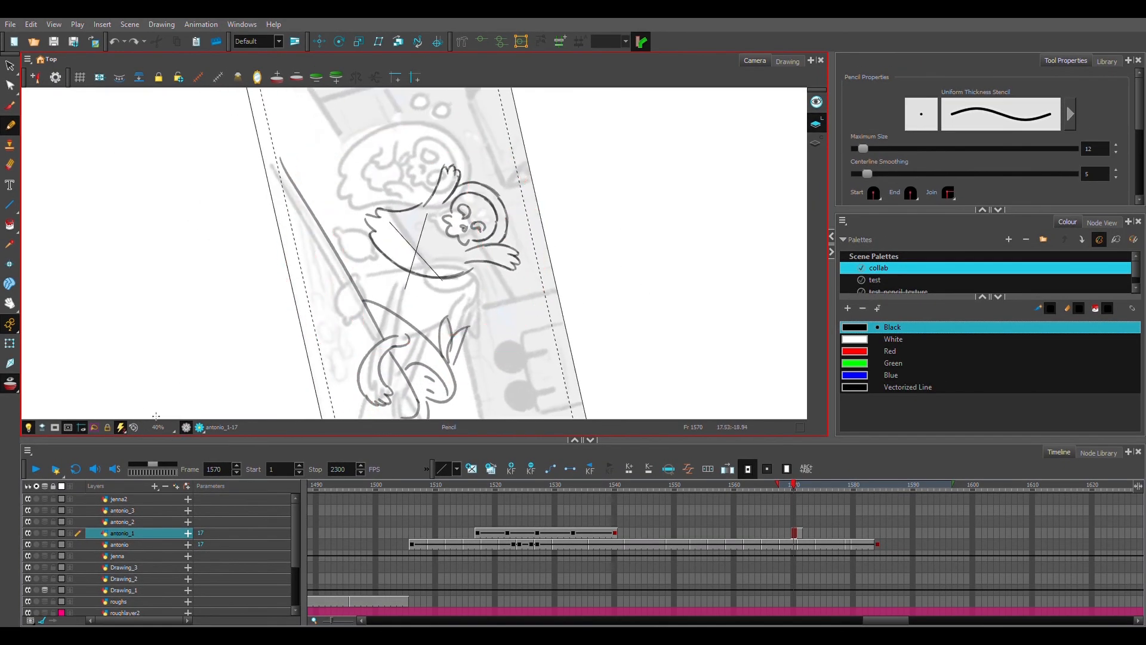
click(134, 429)
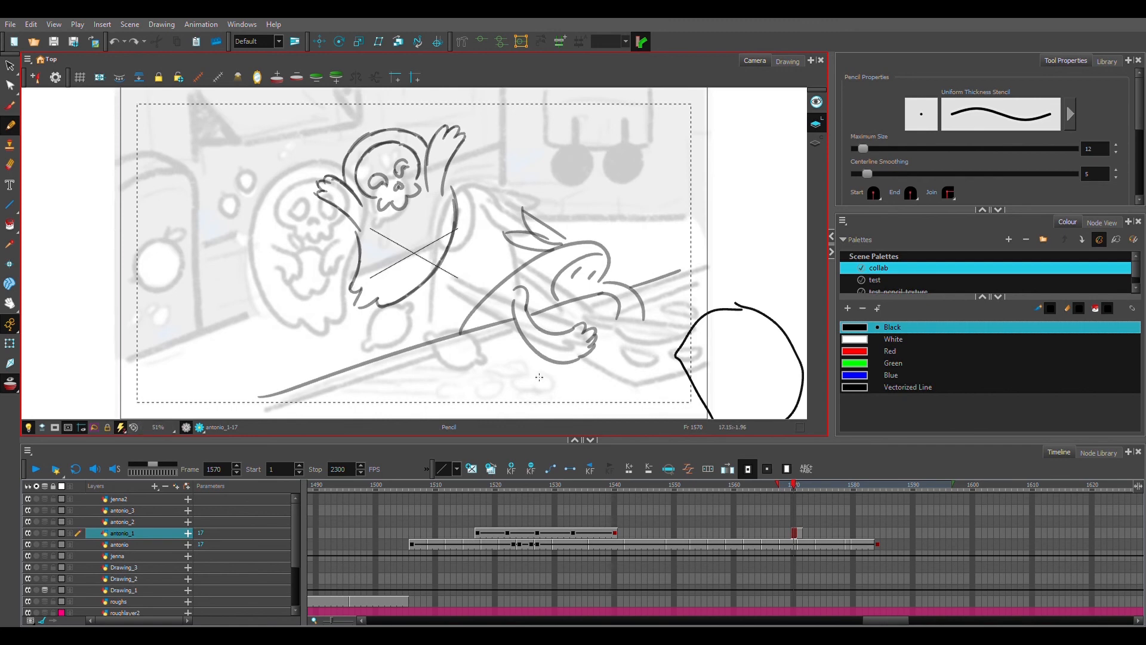
Step: Select layers Drawing_3 through antonio_2 and view the onion skin, then turn it off and reselect layer antonio_1
key(alt+g)
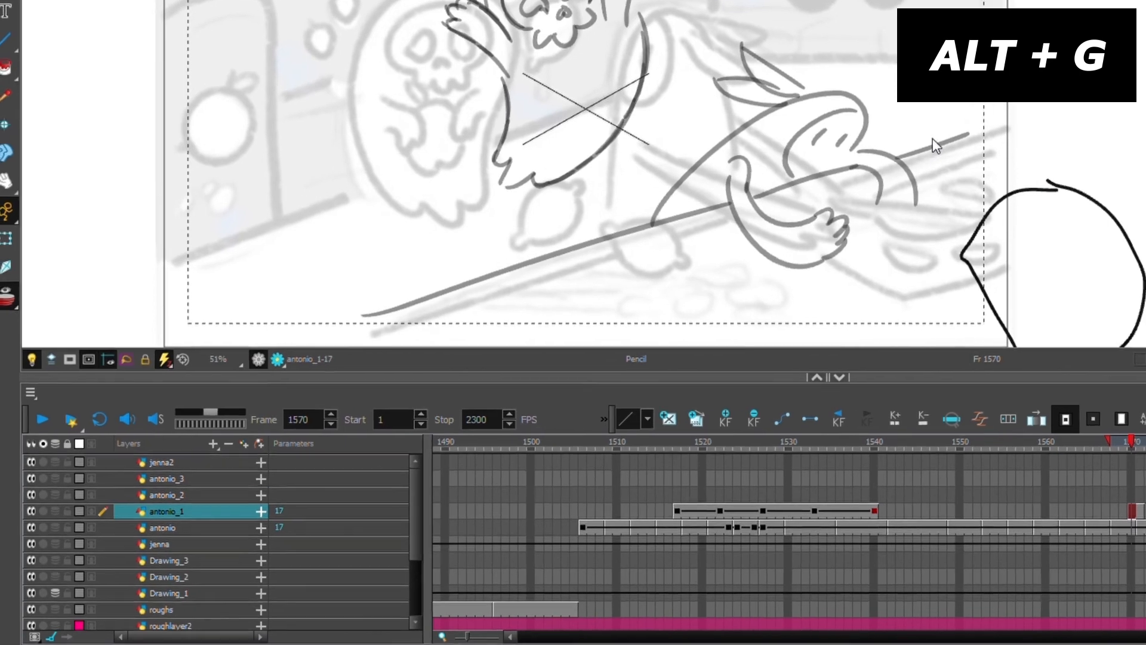
click(208, 539)
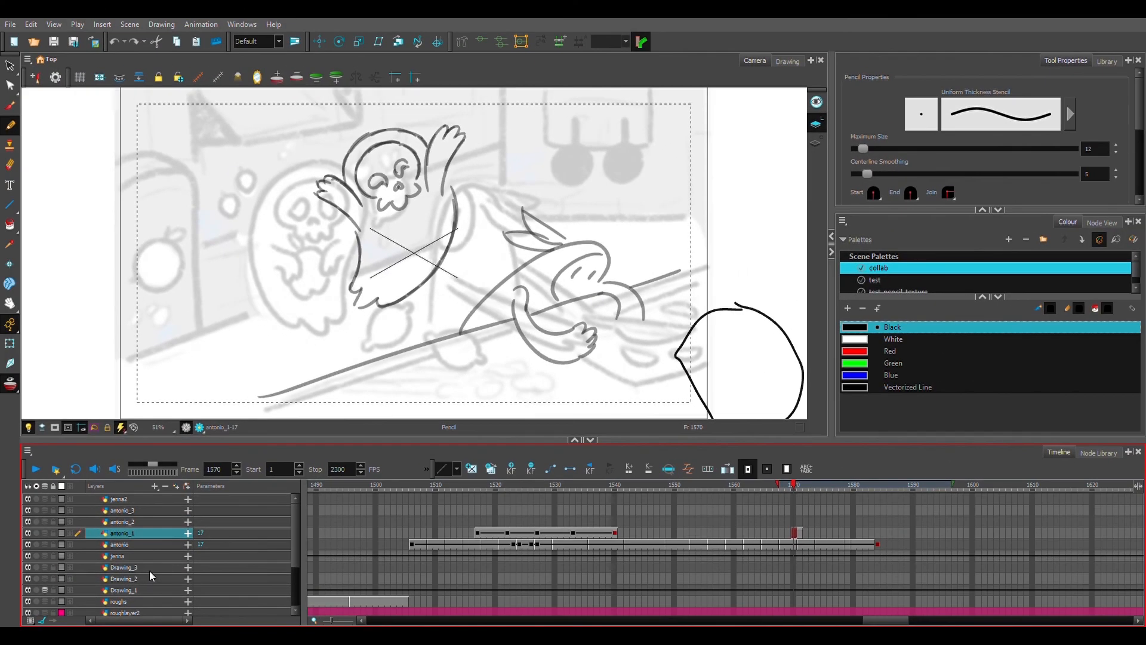
click(149, 568)
shift+click(138, 521)
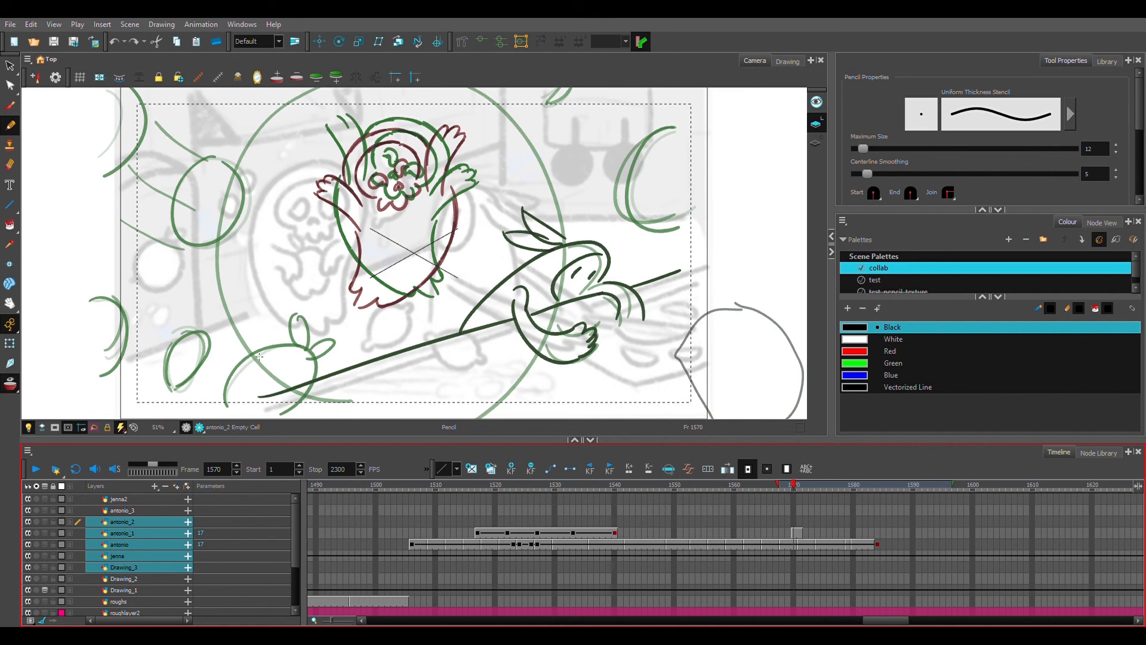
click(137, 533)
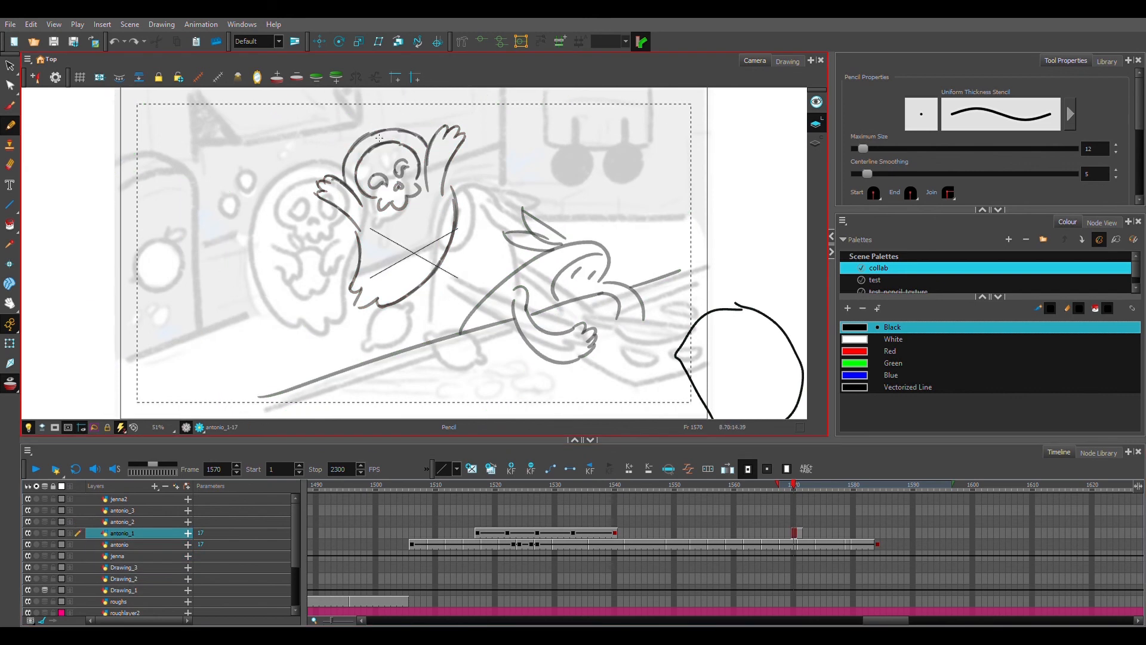